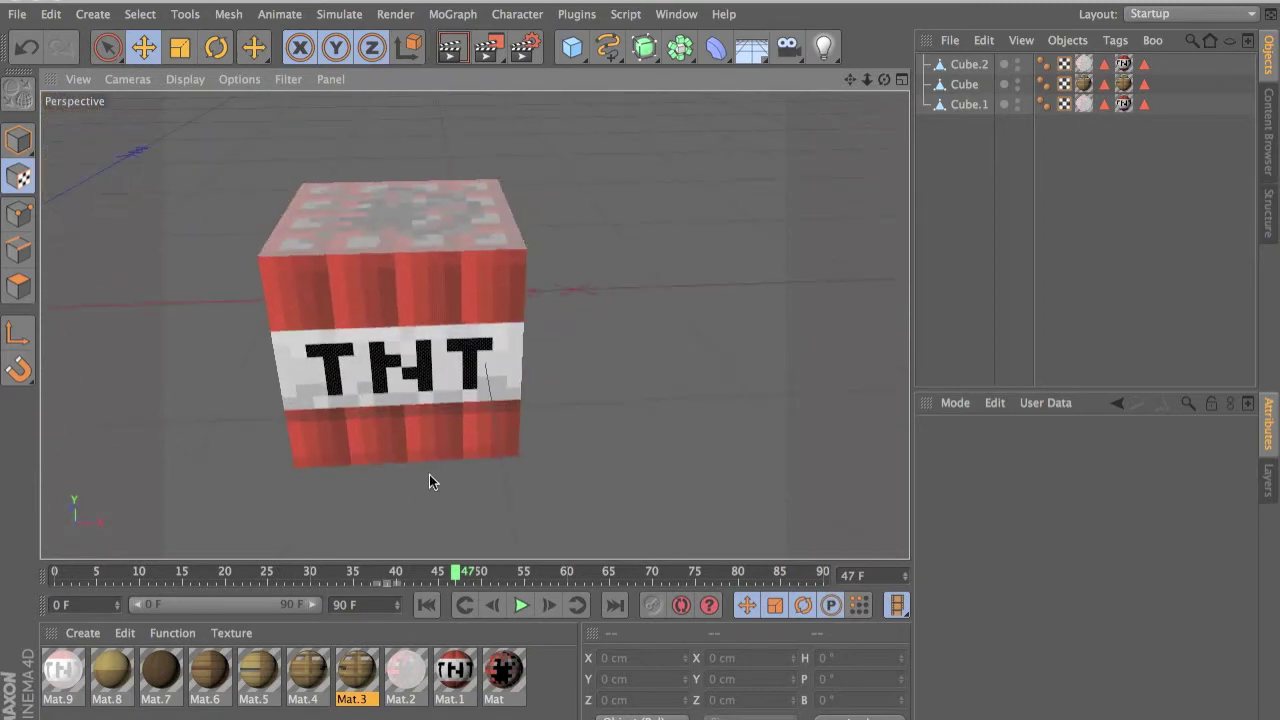
- Go to frame 25, examine the wooden door and select its Cube object
left_click_drag(323, 572, 388, 573)
left_click_drag(238, 578, 266, 540)
middle_click_drag(226, 374, 806, 154, "alt")
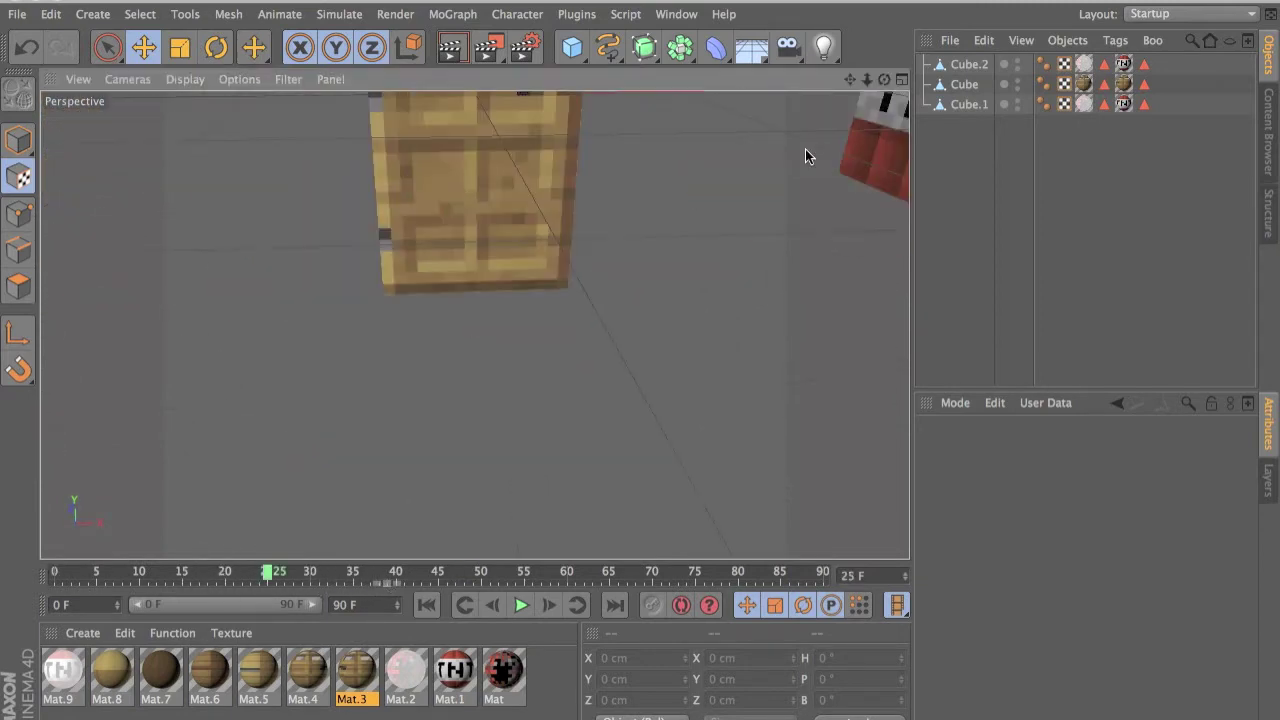
left_click_drag(752, 145, 605, 332, "alt")
left_click(528, 313)
left_click(406, 155)
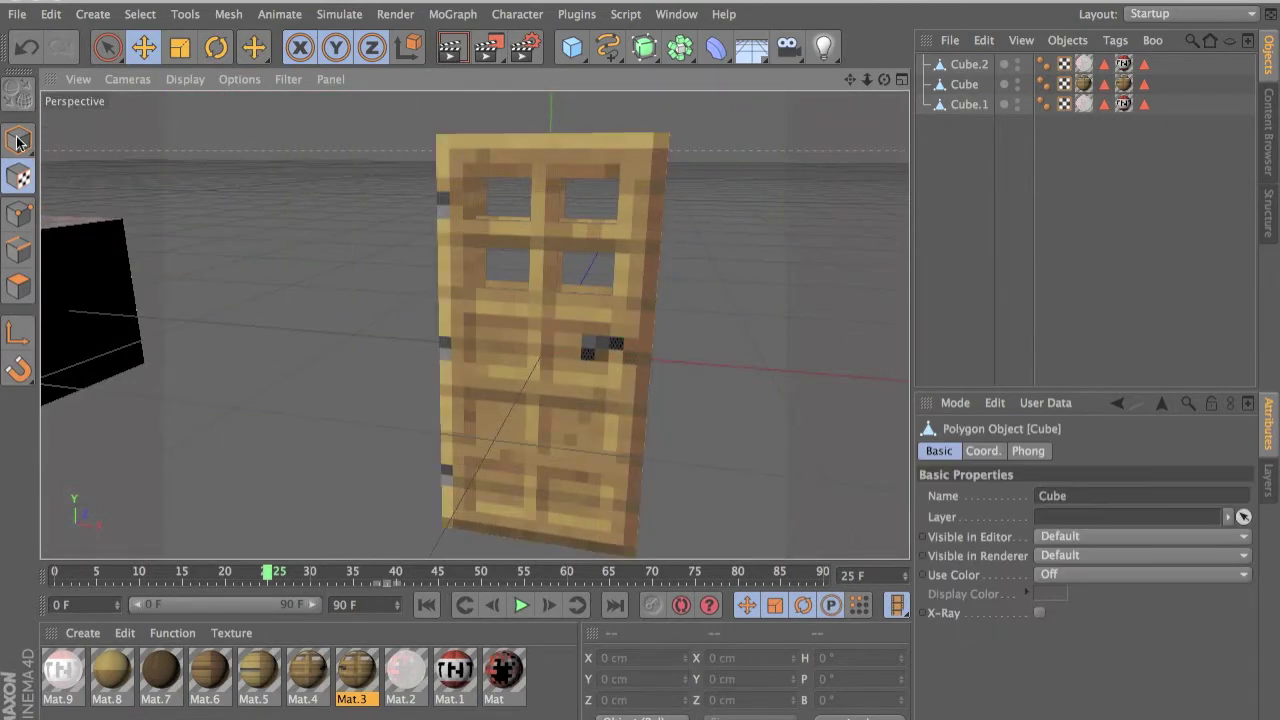
left_click(966, 102)
left_click(964, 84)
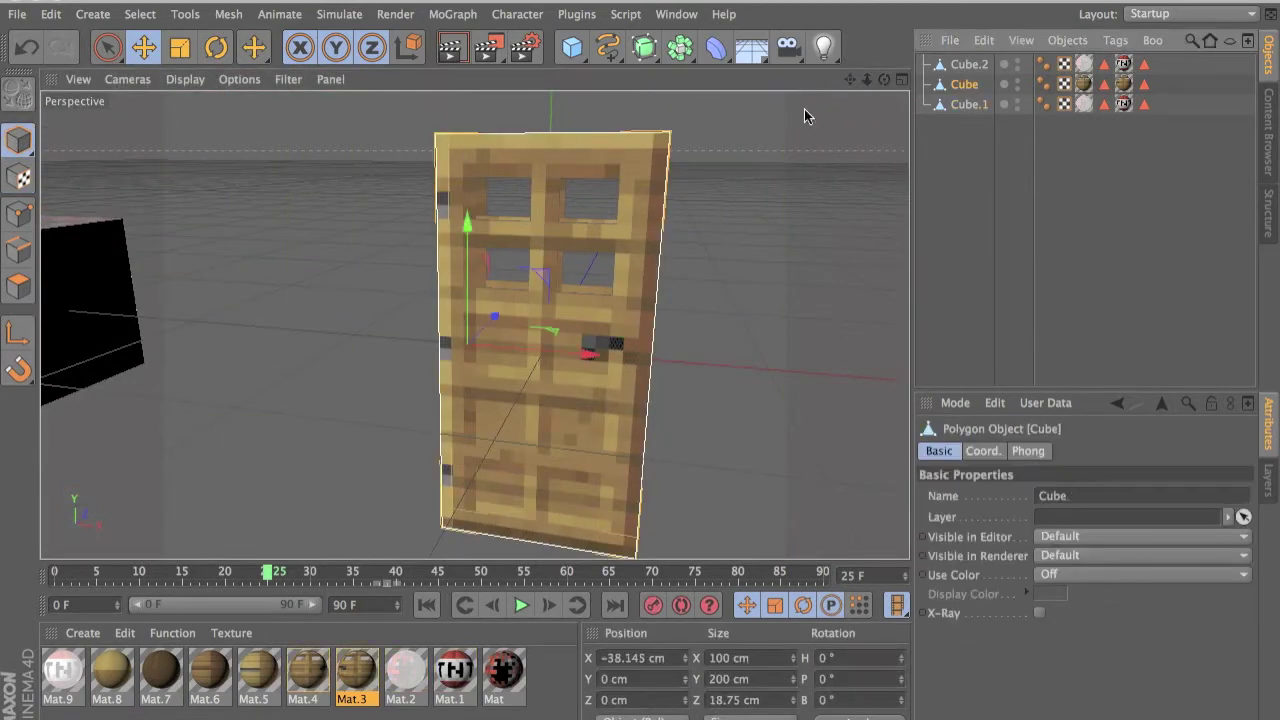
- Try rotating the door about the vertical axis on its hinge side
key("r")
left_click_drag(501, 366, 589, 360)
key("super+z")
left_click_drag(572, 421, 670, 428, "alt")
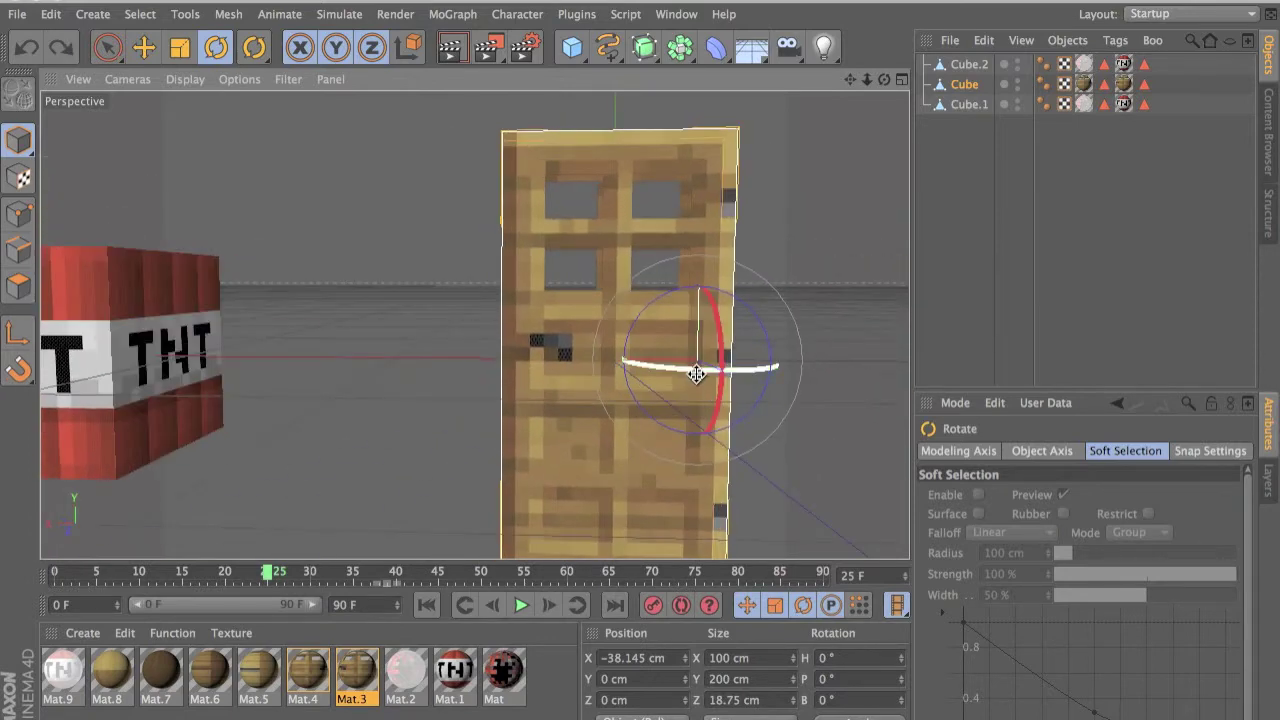
left_click_drag(708, 382, 723, 354)
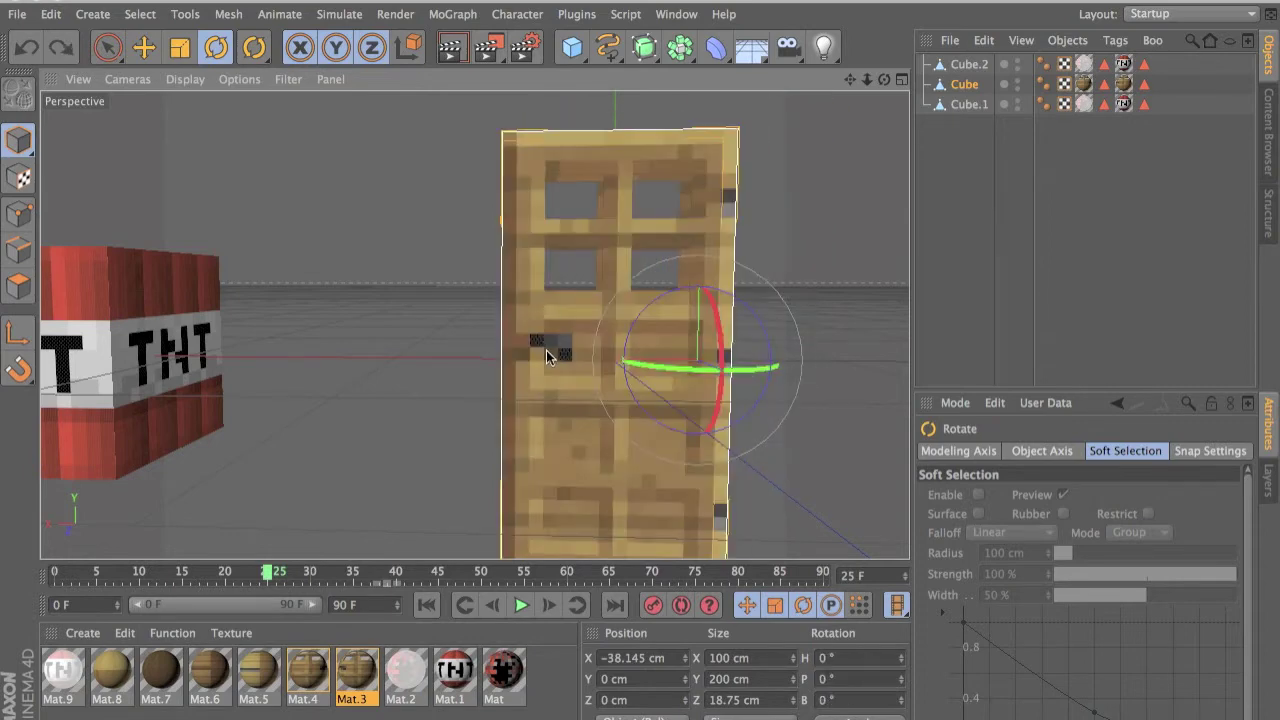
left_click_drag(646, 363, 700, 380)
left_click_drag(565, 369, 585, 443, "alt")
key("F3")
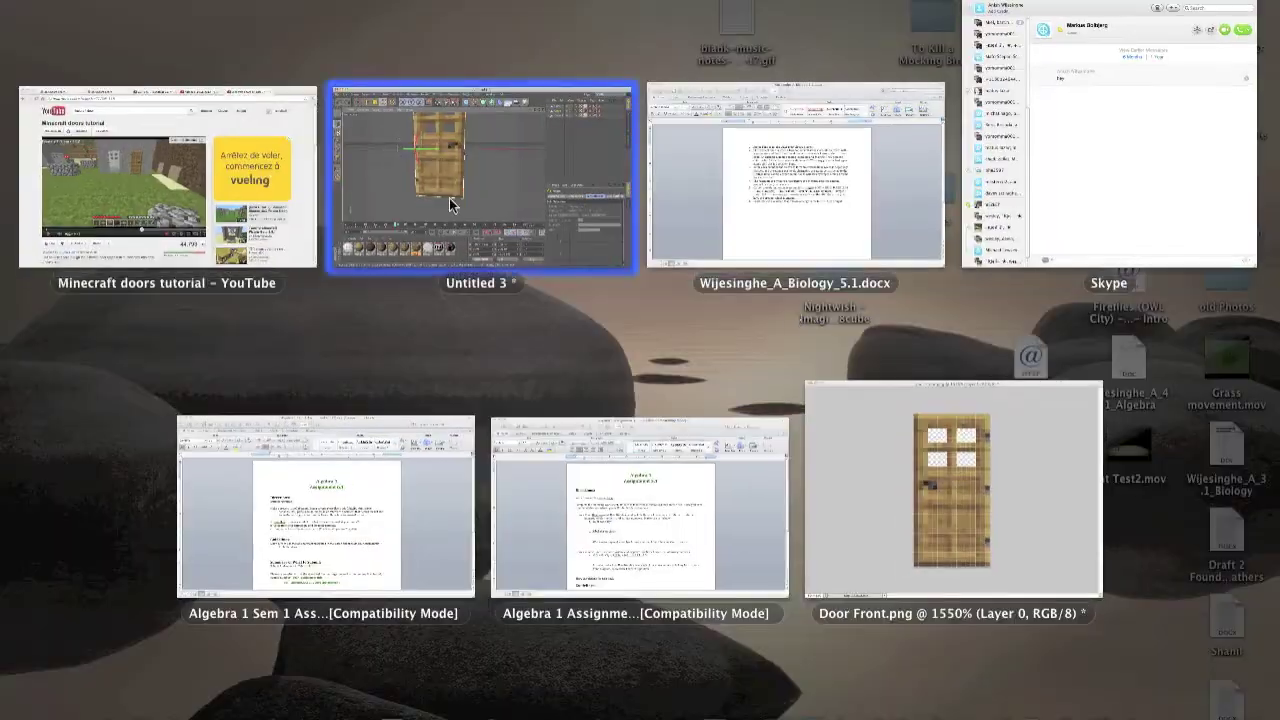
left_click(451, 204)
- Add a cube primitive and move it along X to about 459 cm, beside the TNT block
middle_click_drag(761, 341, 450, 366, "alt")
left_click_drag(450, 373, 459, 257, "alt")
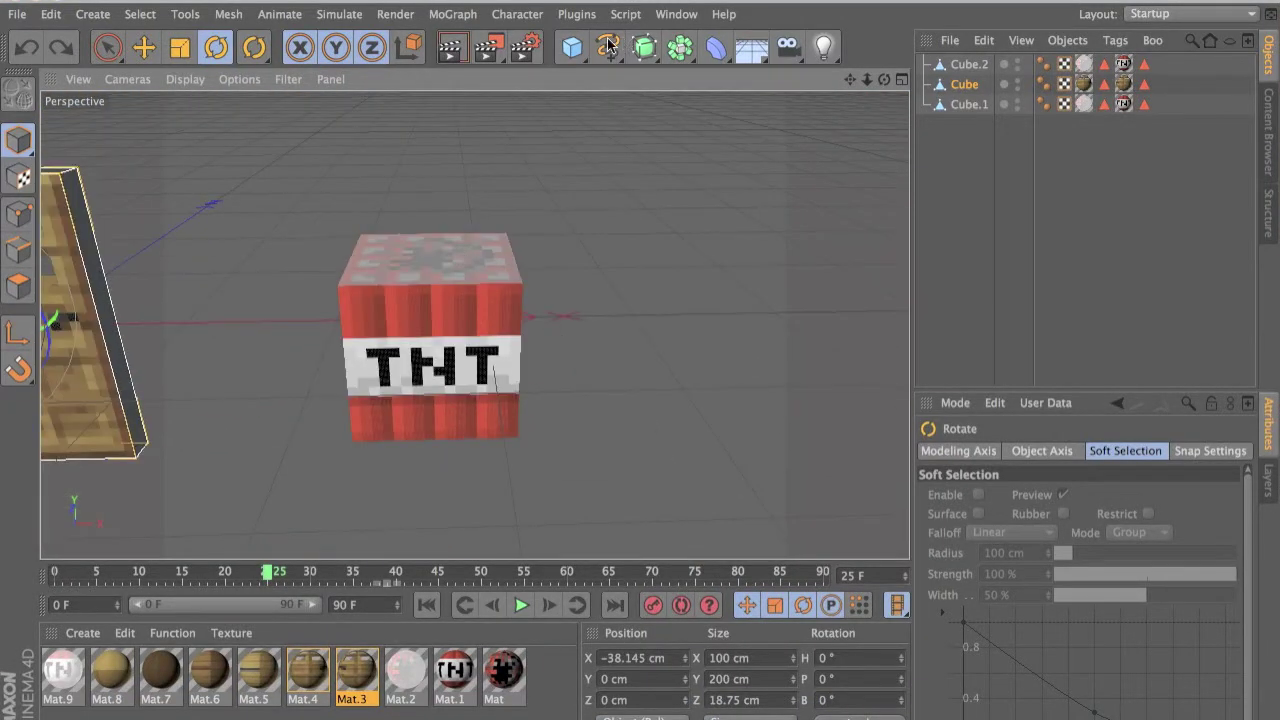
left_click_drag(571, 46, 711, 73)
key("e")
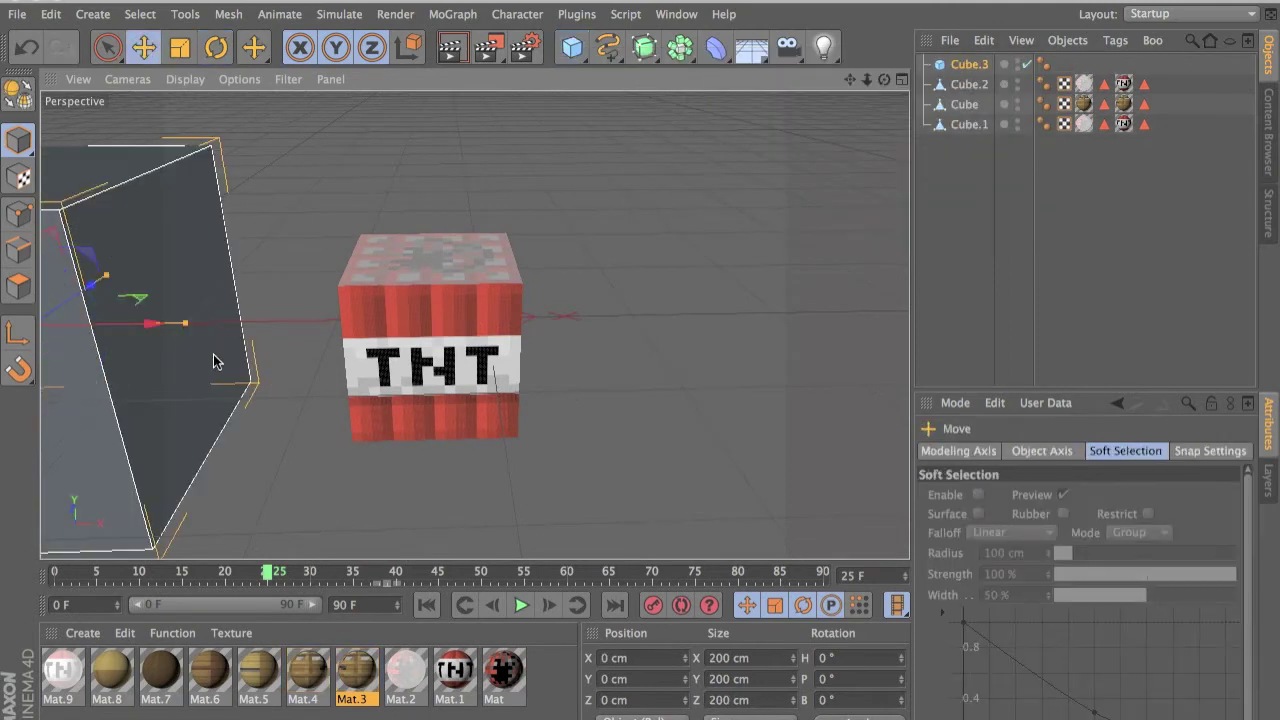
left_click_drag(160, 324, 840, 325)
middle_click_drag(682, 372, 405, 383, "alt")
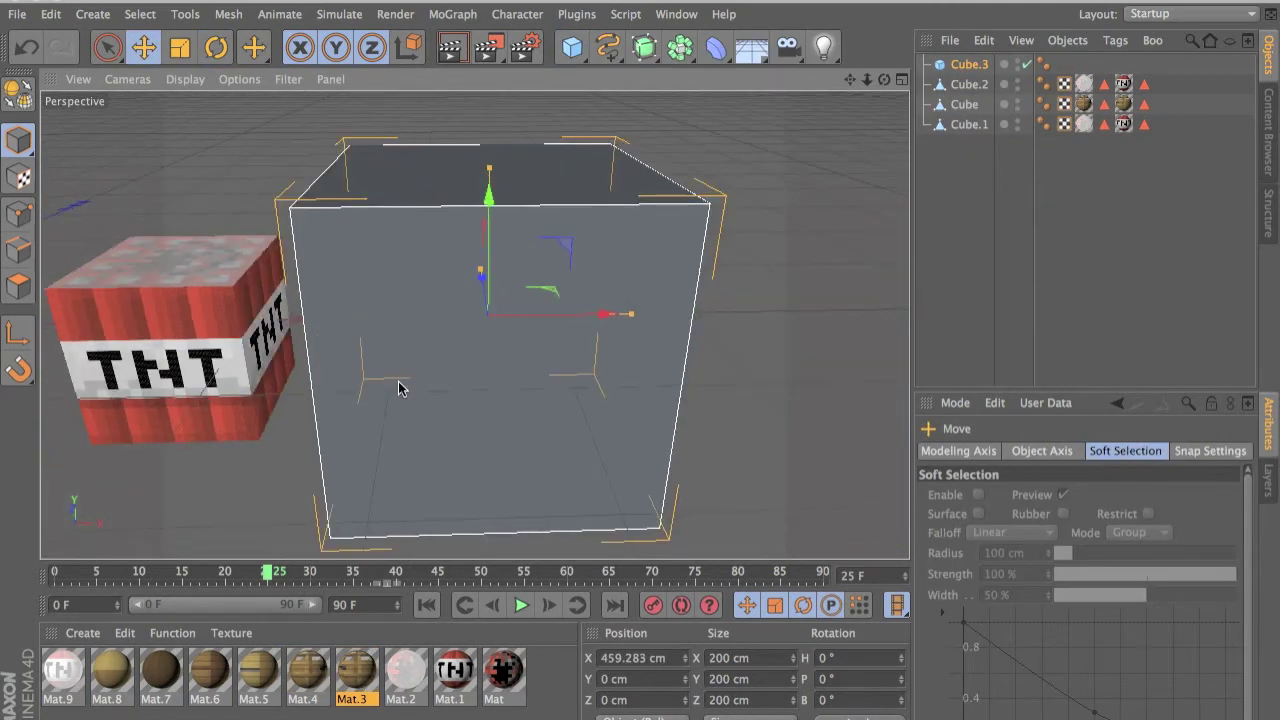
- Set the new cube's X, Y and Z size to 100 cm each
left_click(963, 63)
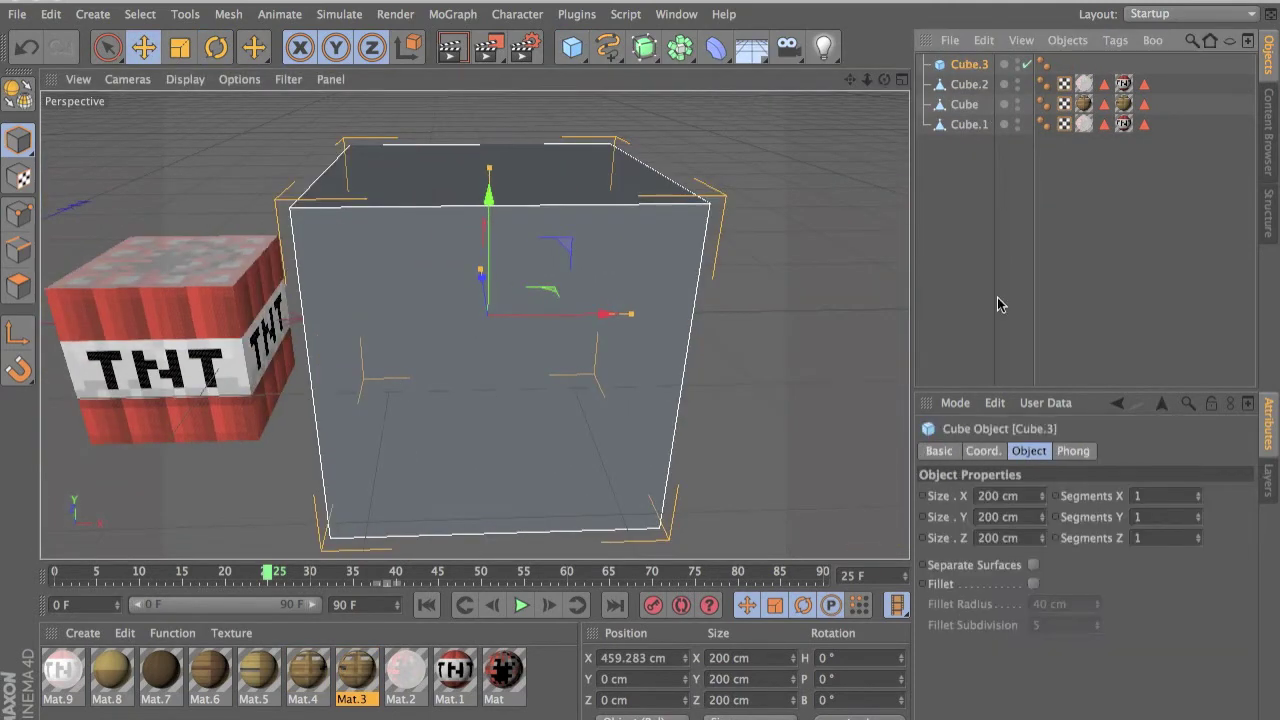
type("100")
key("Tab")
type("100")
key("Tab")
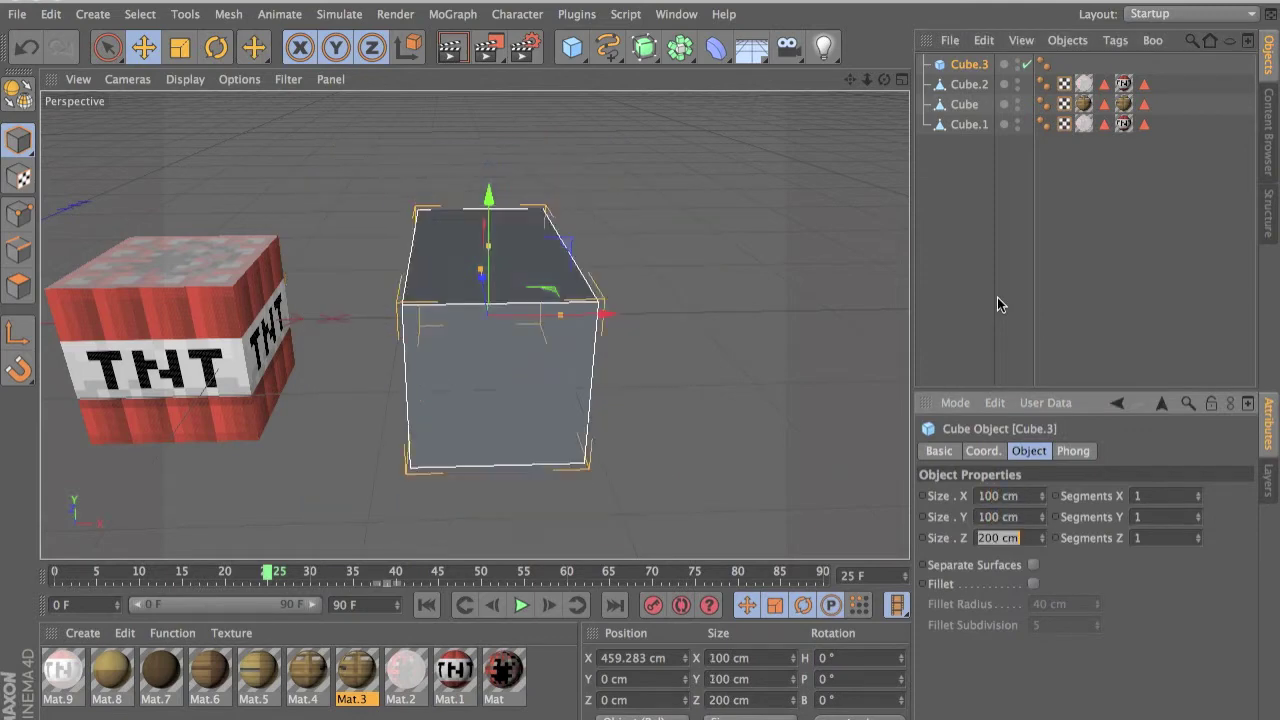
type("100")
key("Return")
left_click(984, 455)
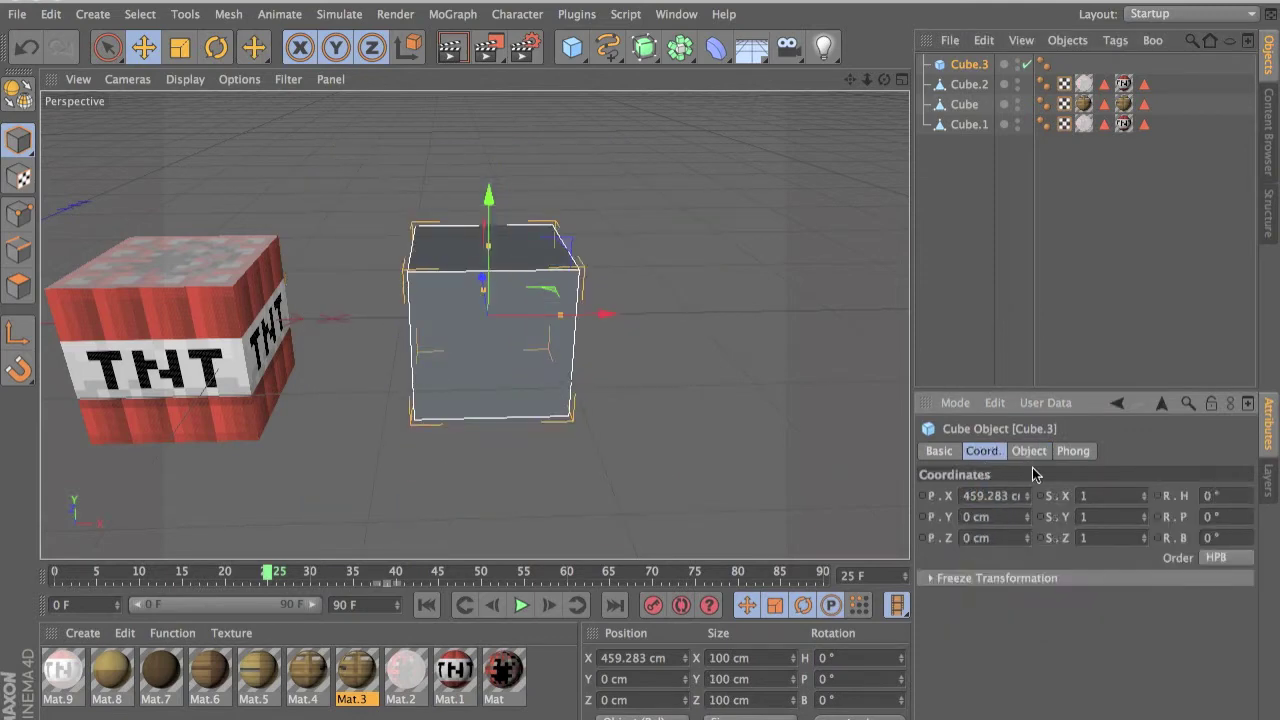
left_click(940, 452)
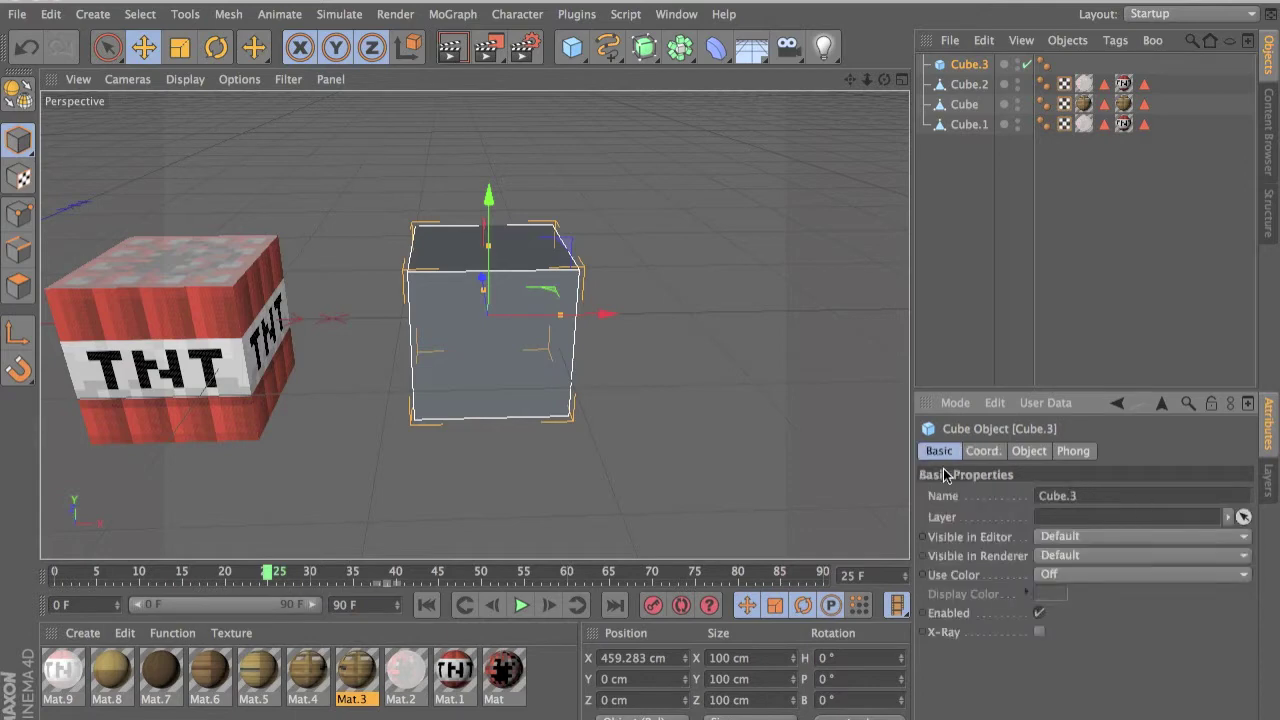
left_click(990, 451)
left_click(1022, 451)
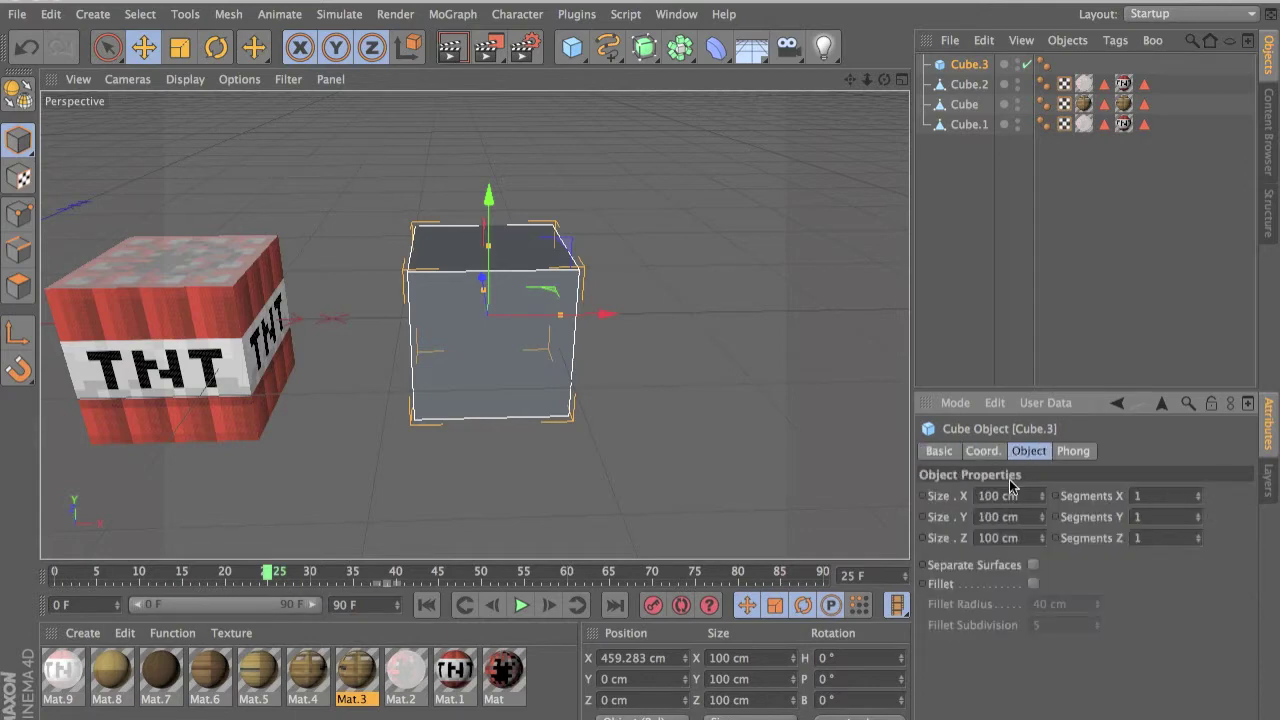
left_click(653, 525)
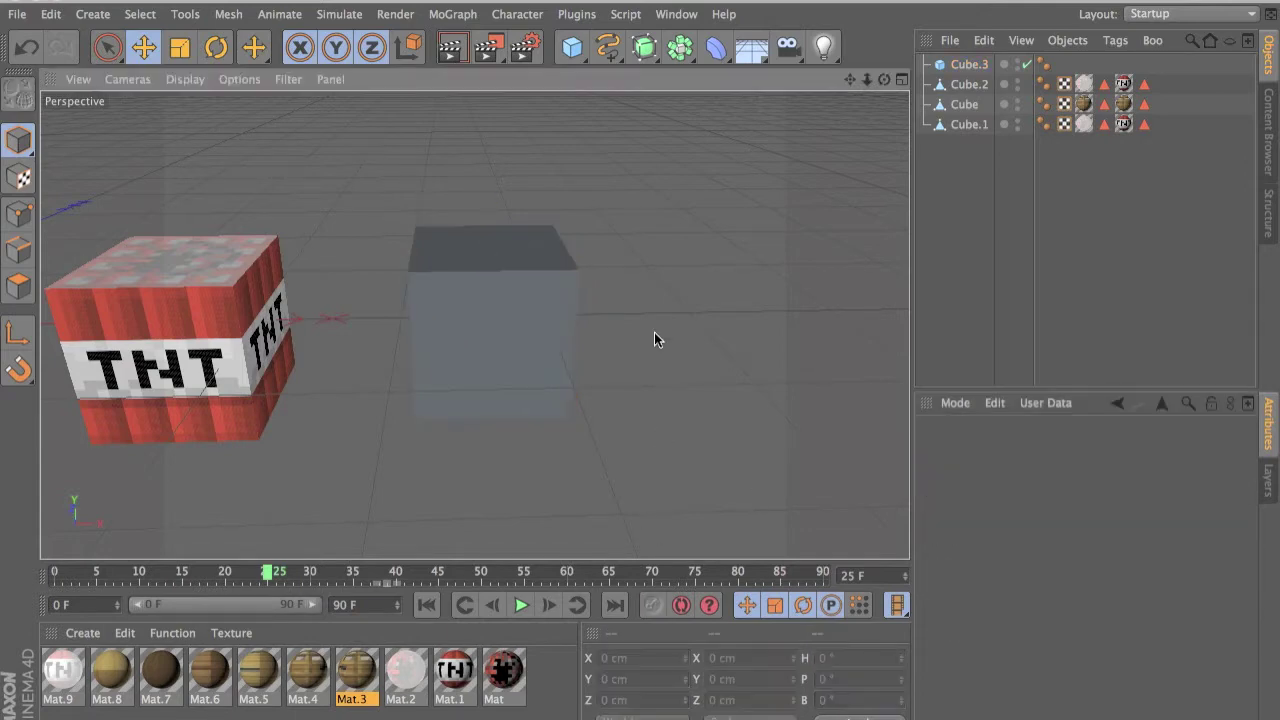
- Make the new cube editable and apply the TNT top material Mat to its upper face only
left_click(458, 347)
left_click(20, 95)
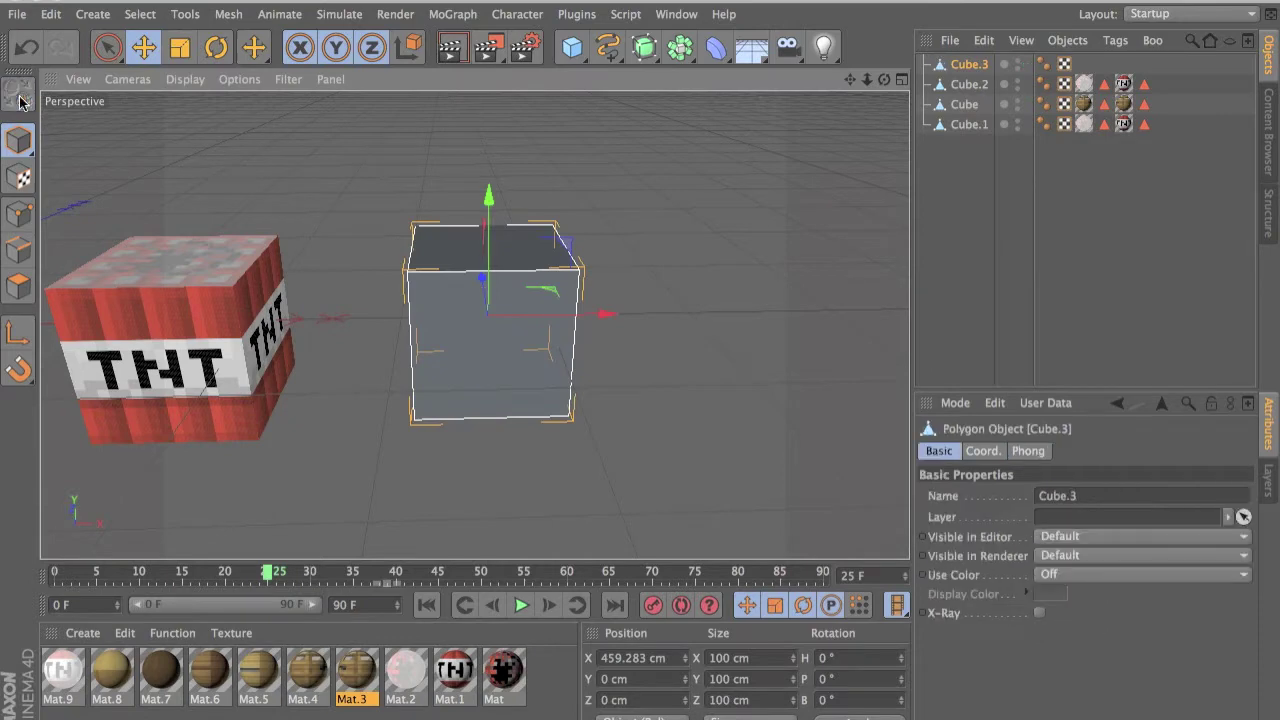
left_click(18, 286)
left_click(462, 258)
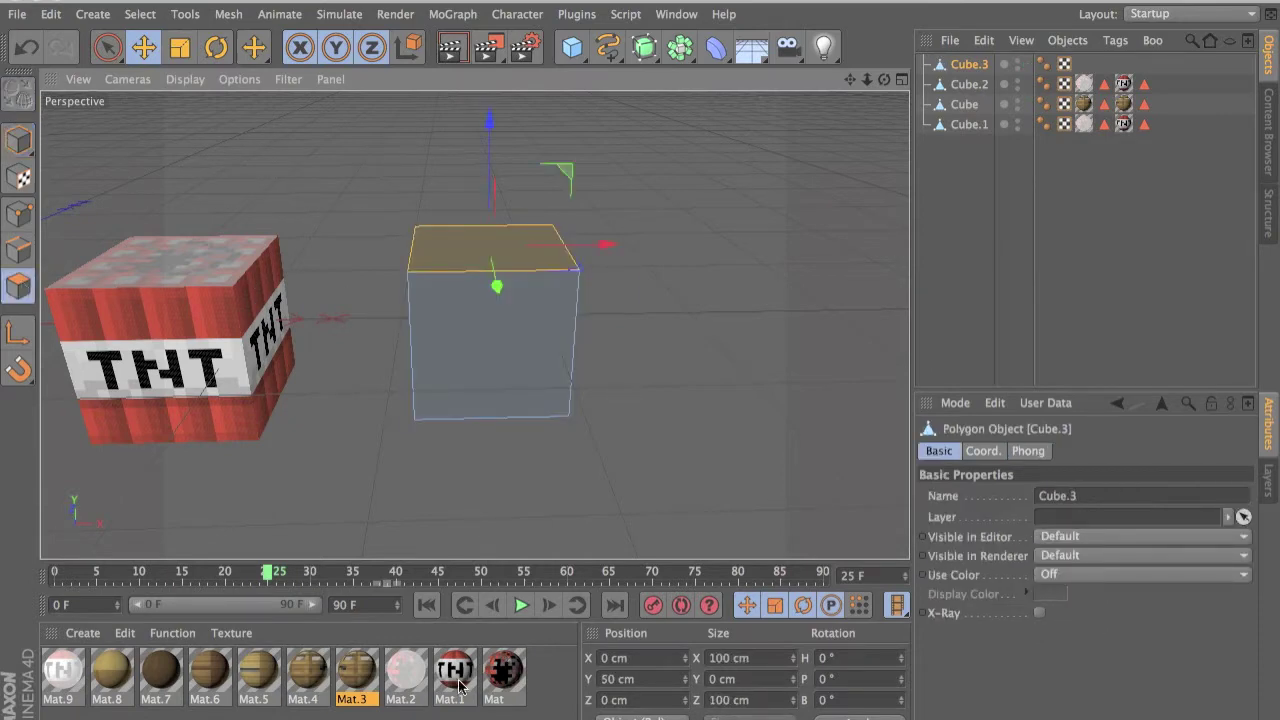
left_click_drag(363, 708, 467, 270)
left_click_drag(474, 324, 613, 422, "alt")
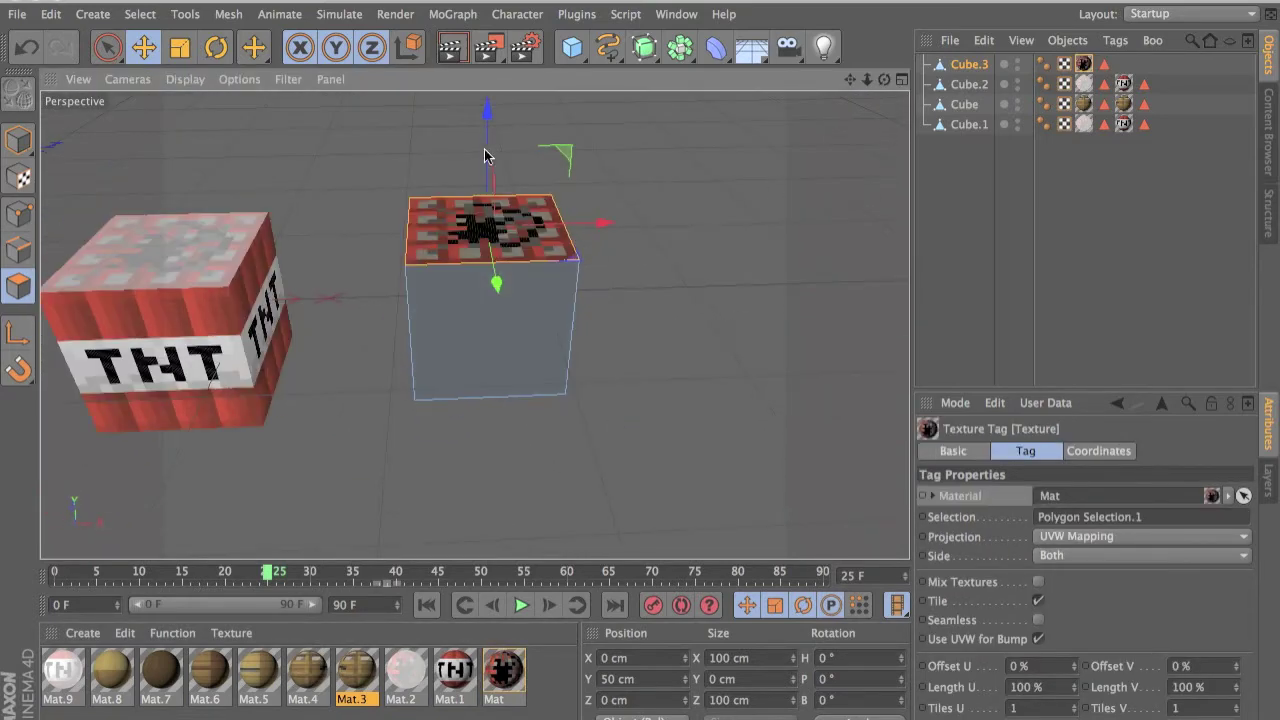
left_click_drag(519, 240, 470, 238, "alt")
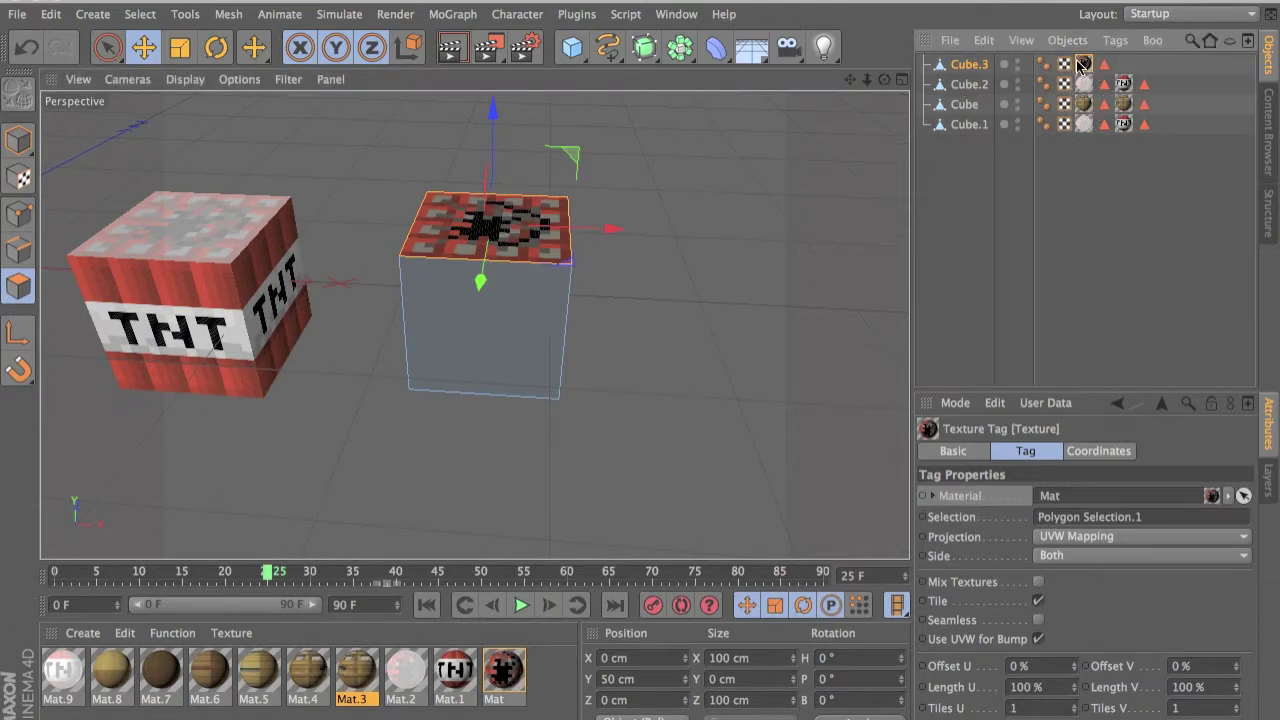
- Delete the whitened TNT materials Mat.9 and Mat.2
left_click(56, 662)
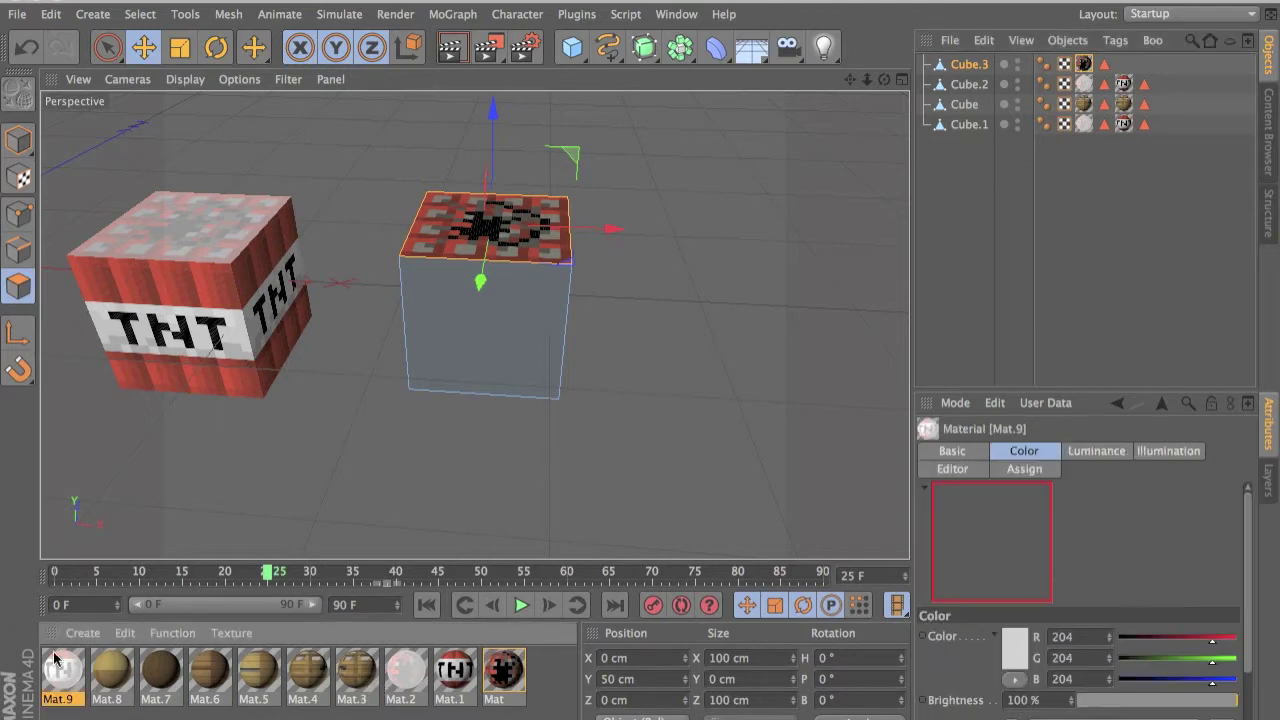
key("Delete")
left_click(344, 660)
key("Delete")
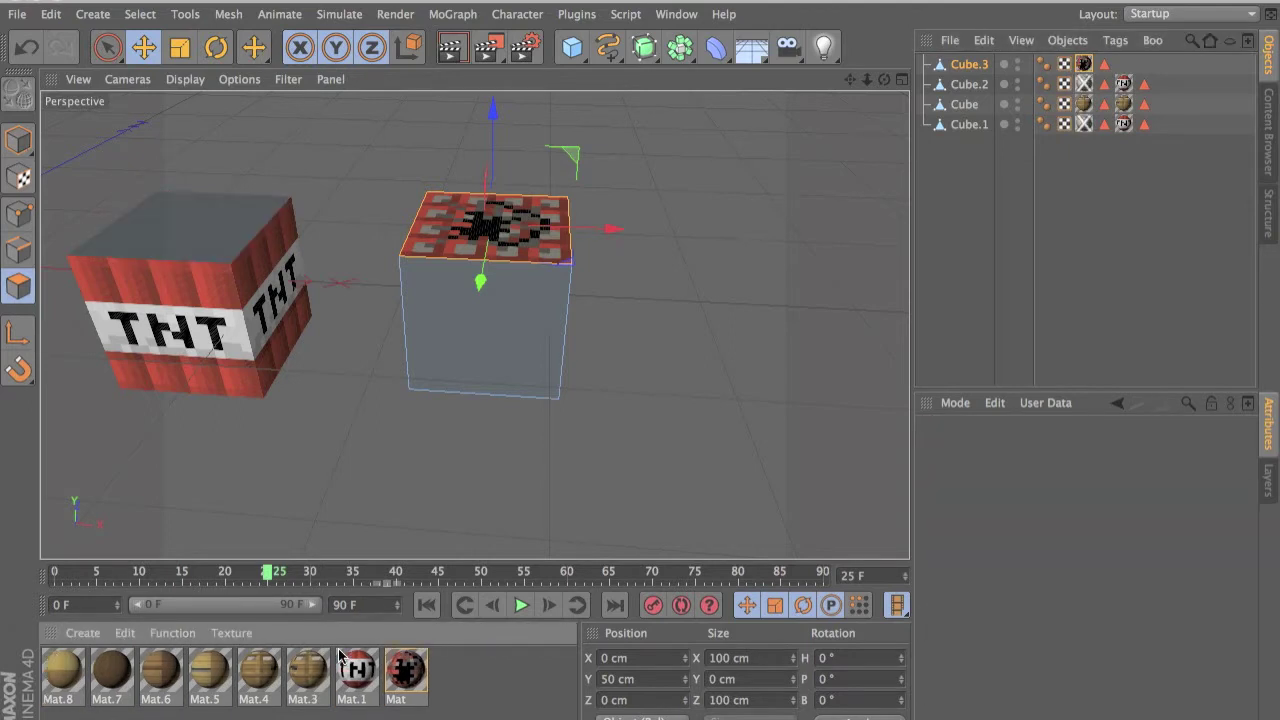
- Create a new material and copy the Color channel texture from Mat
double_click(466, 678)
double_click(470, 677)
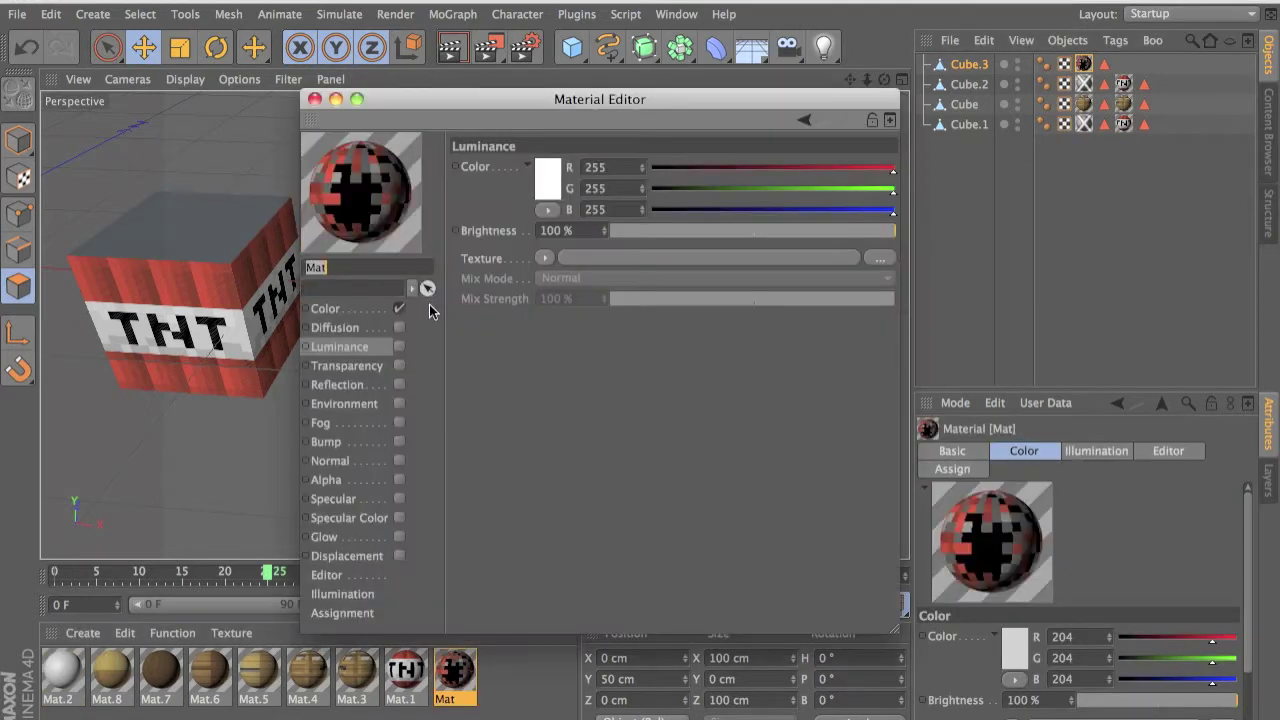
key("Up")
key("Up")
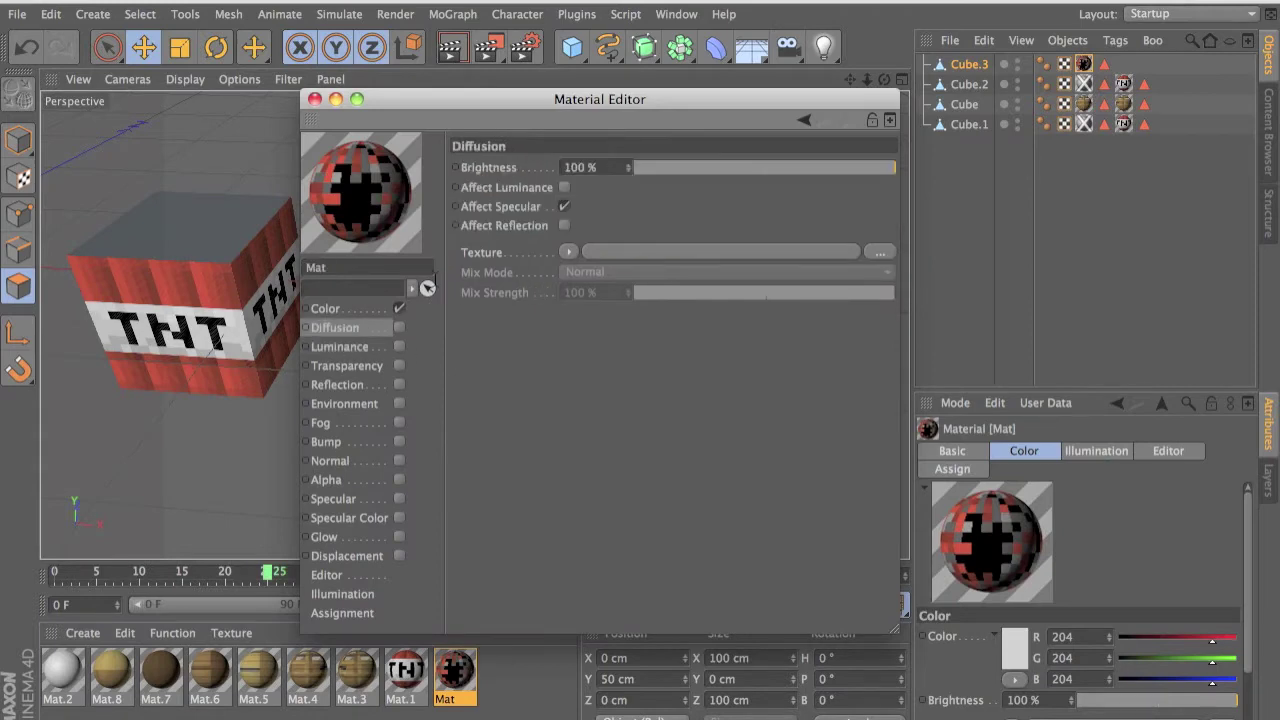
right_click(480, 257)
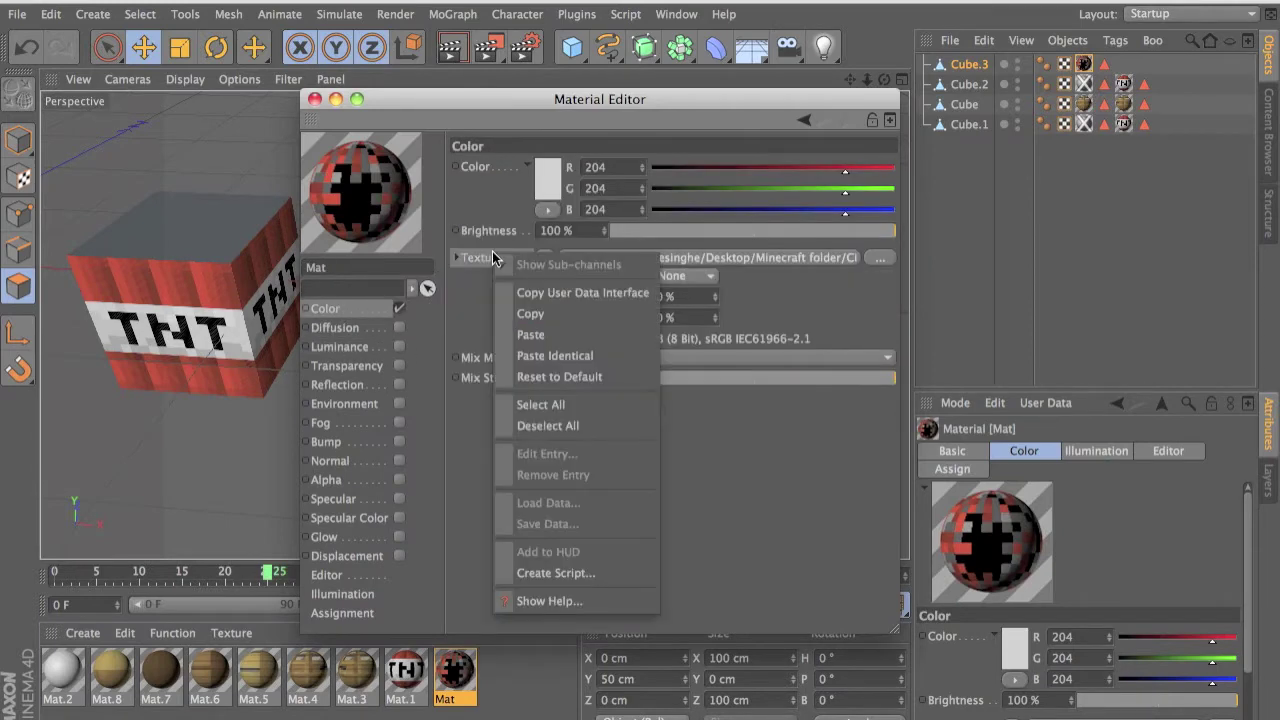
left_click(520, 314)
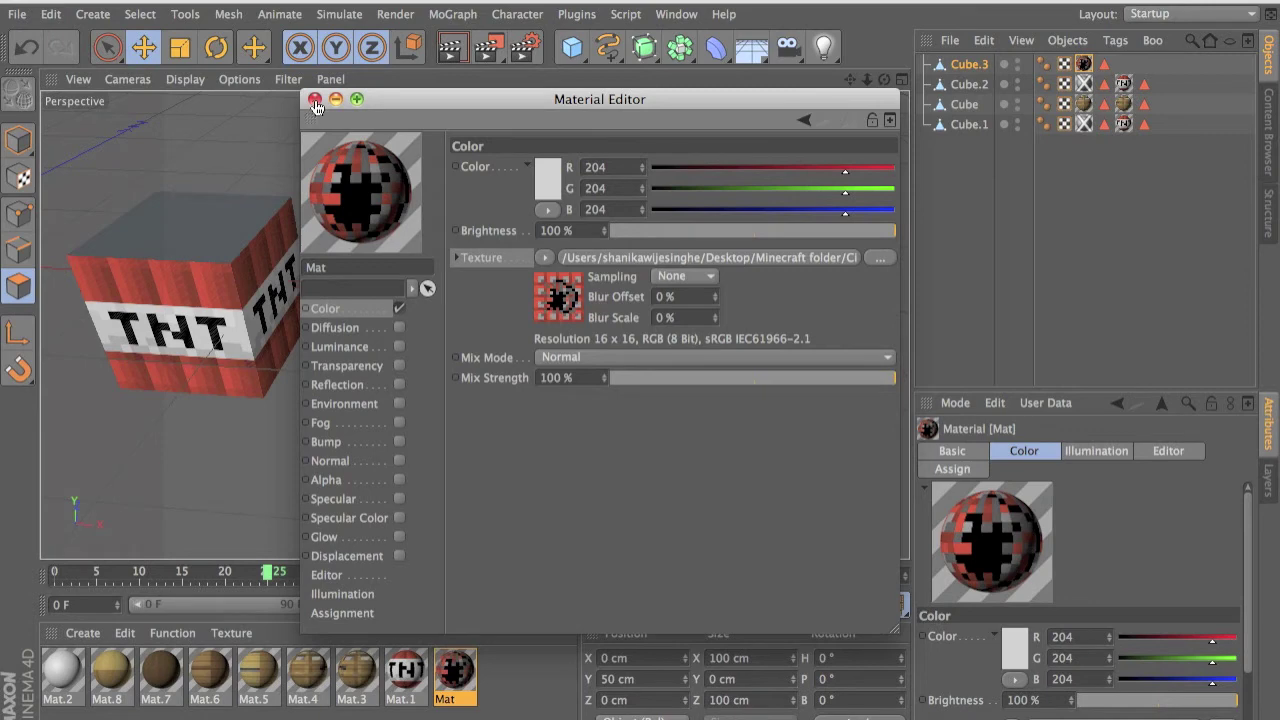
- Turn off Specular for the new material Mat.2 and paste the copied texture into its Color channel
left_click(50, 659)
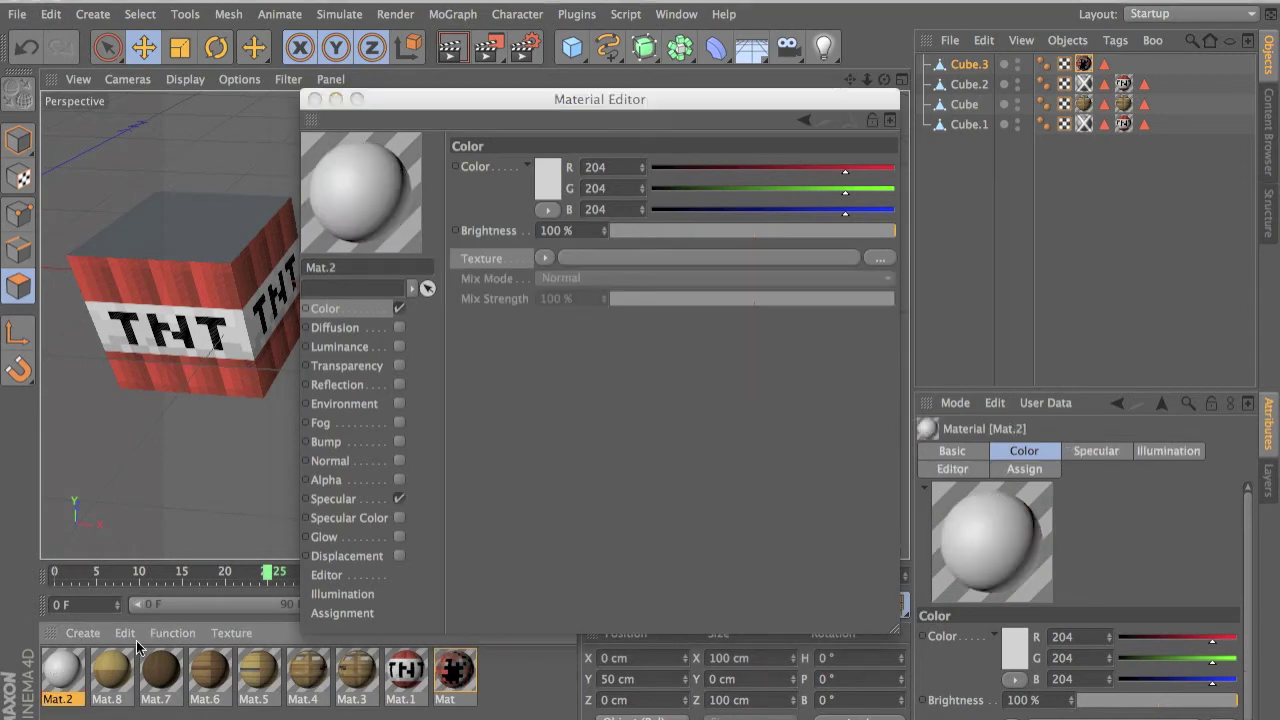
left_click(400, 497)
left_click(337, 327)
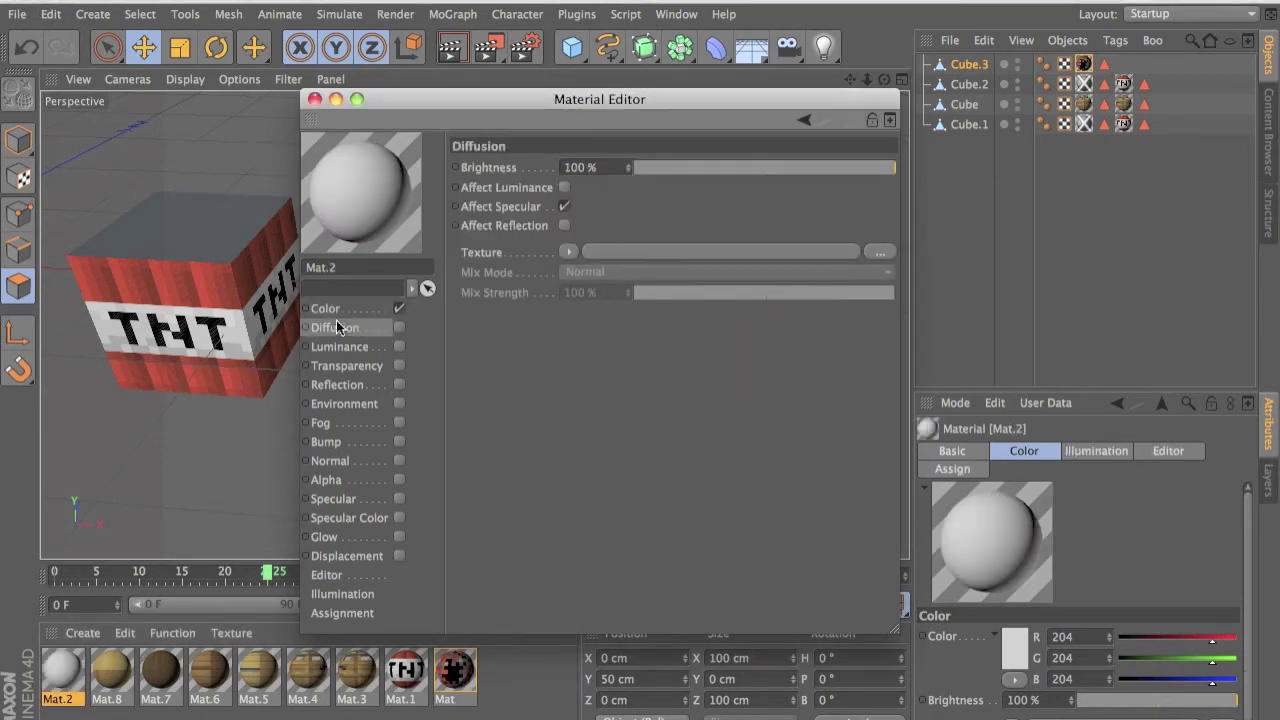
left_click(330, 310)
right_click(562, 258)
left_click(549, 330)
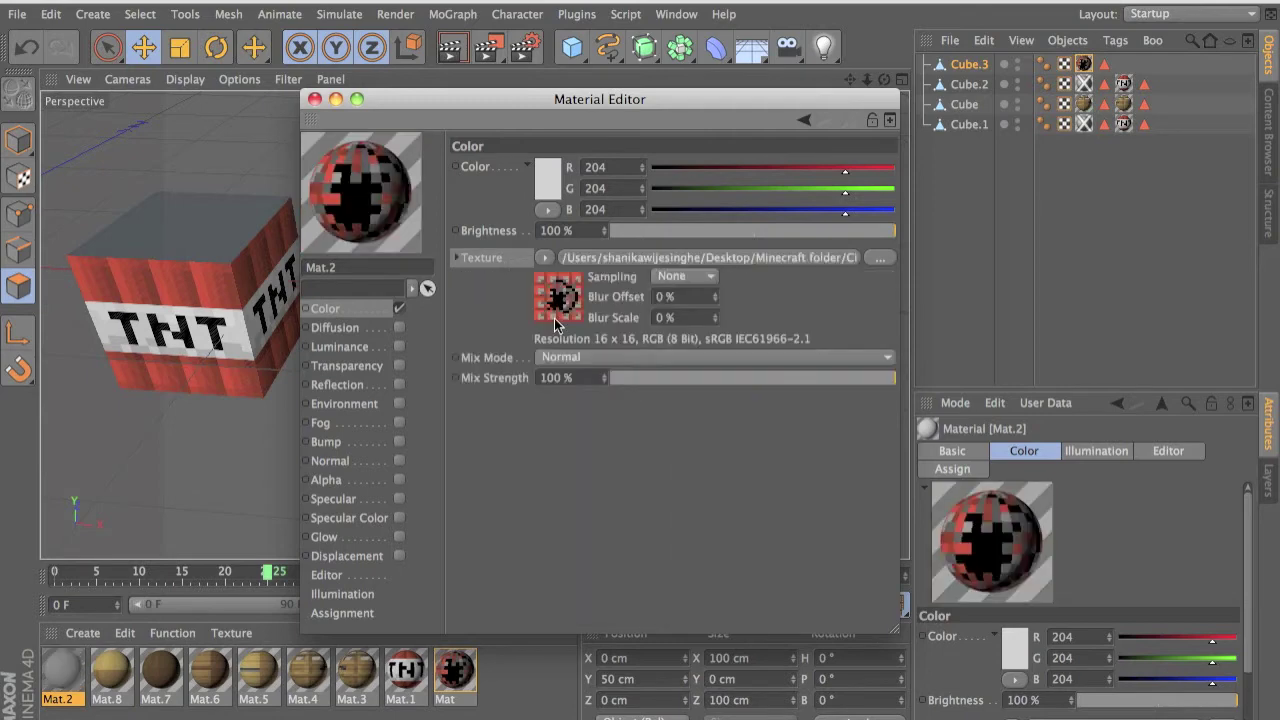
- Enable Luminance on Mat.2 at 70% brightness and close the material editor
left_click(367, 348)
right_click(368, 353)
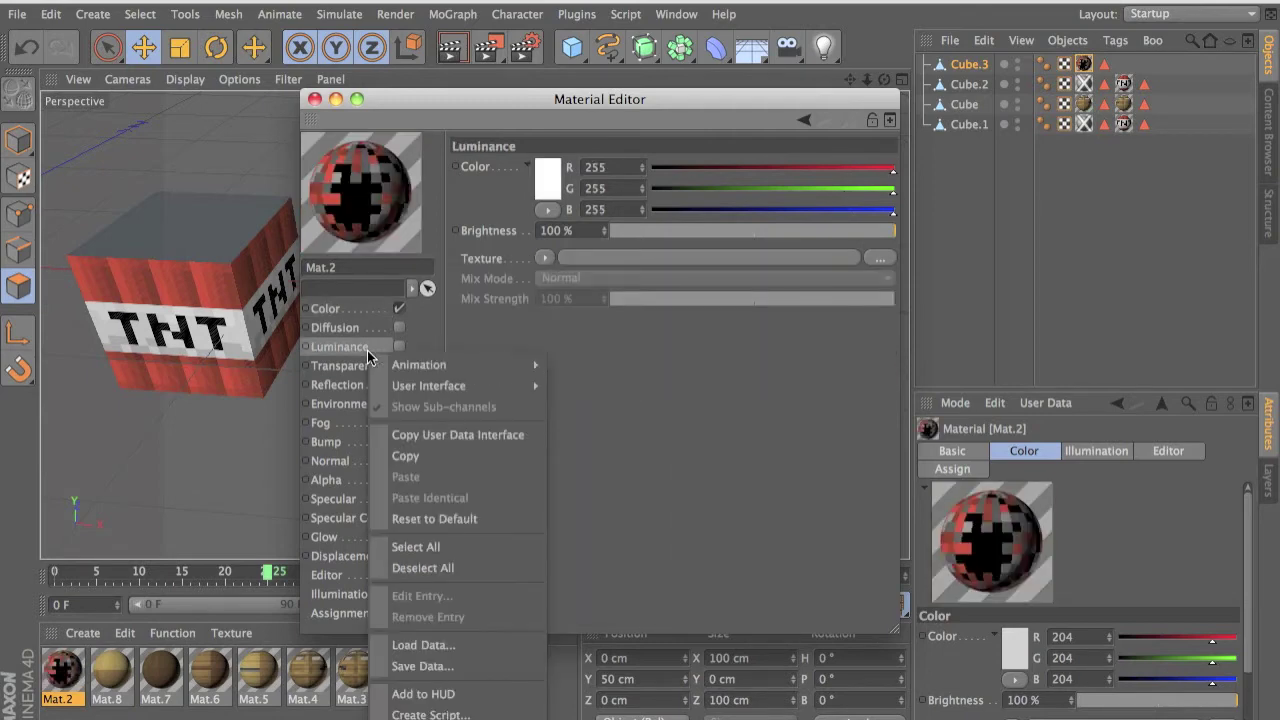
left_click(329, 340)
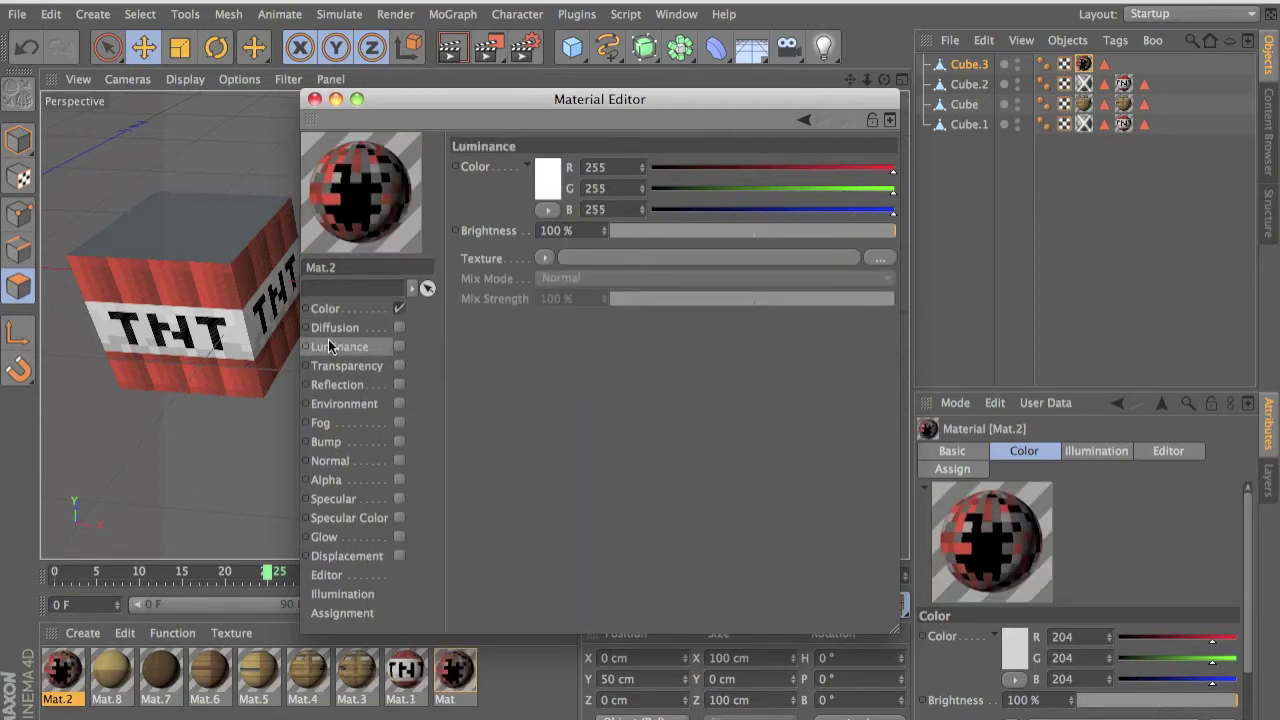
left_click(399, 346)
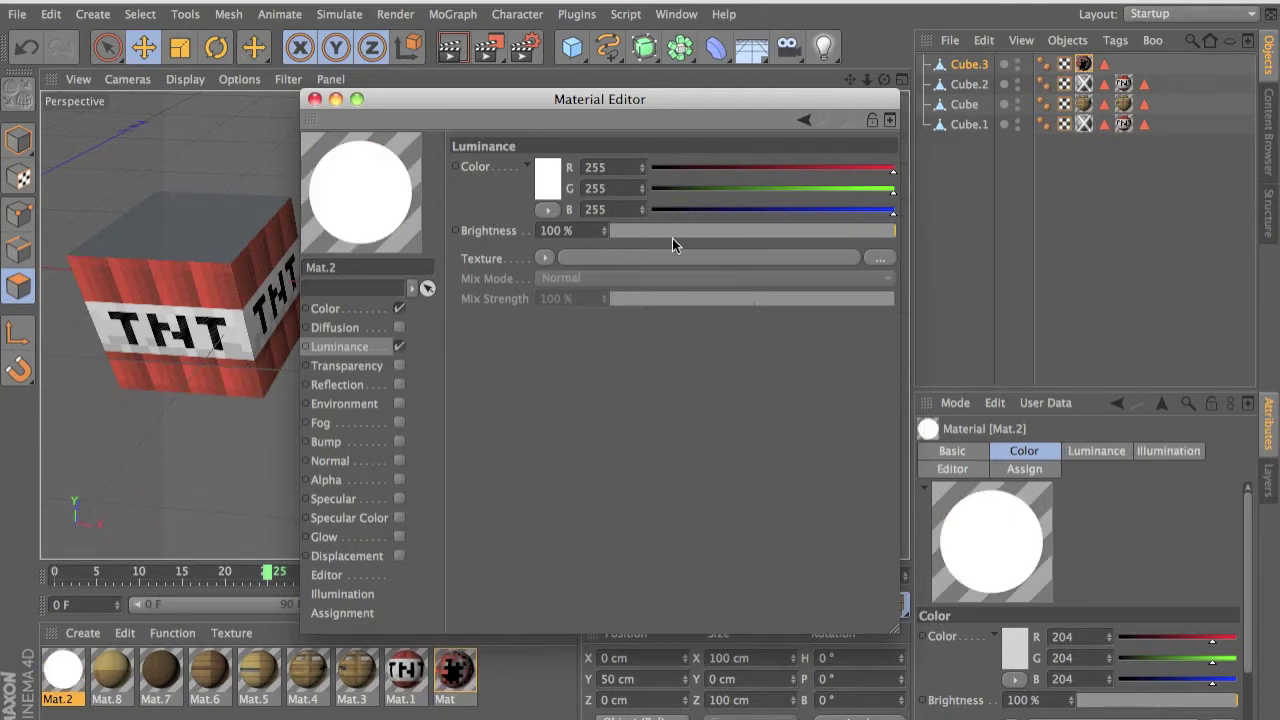
left_click_drag(672, 238, 817, 245)
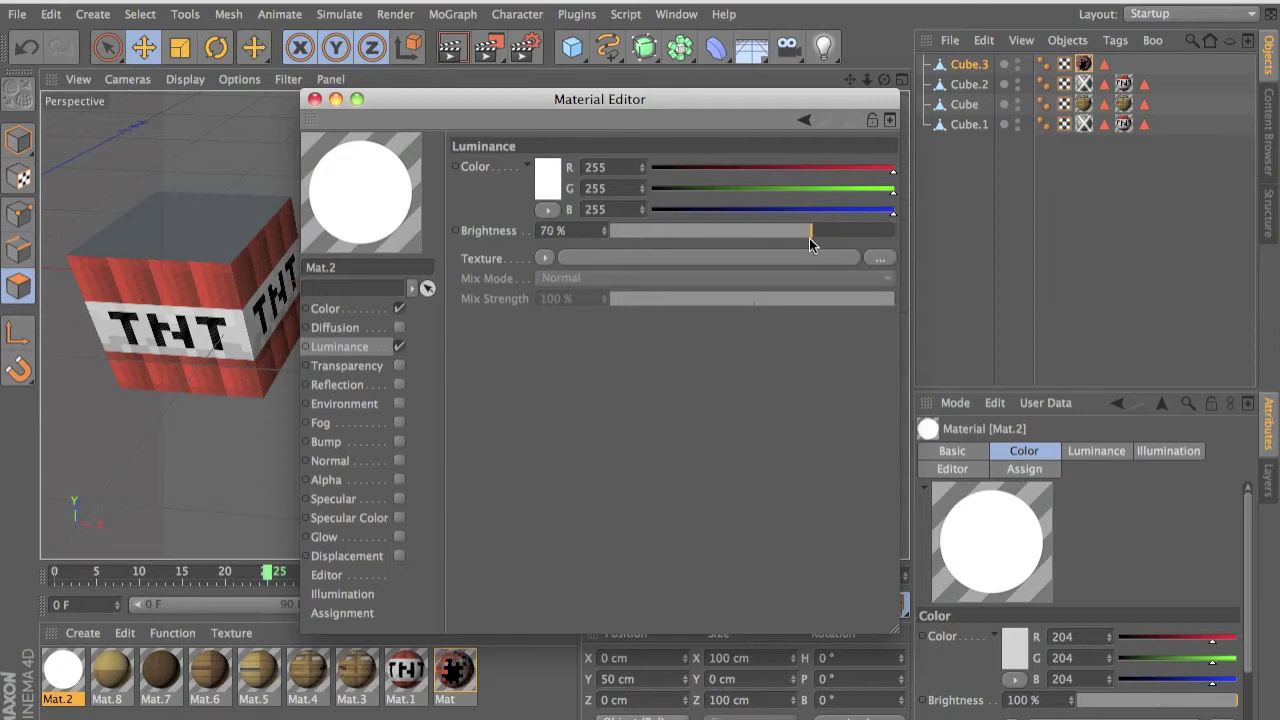
left_click(314, 99)
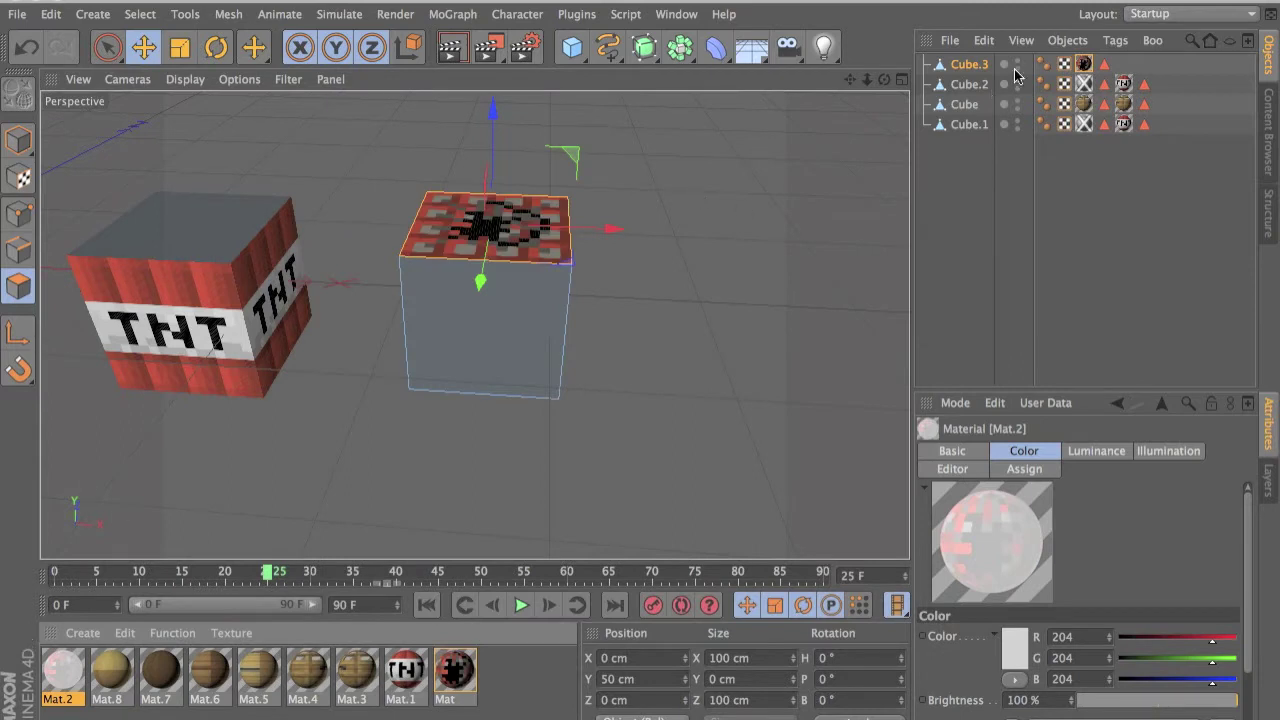
- Keyframe the material Mat on the texture tag of Cube.3 at frame 0
left_click(1085, 65)
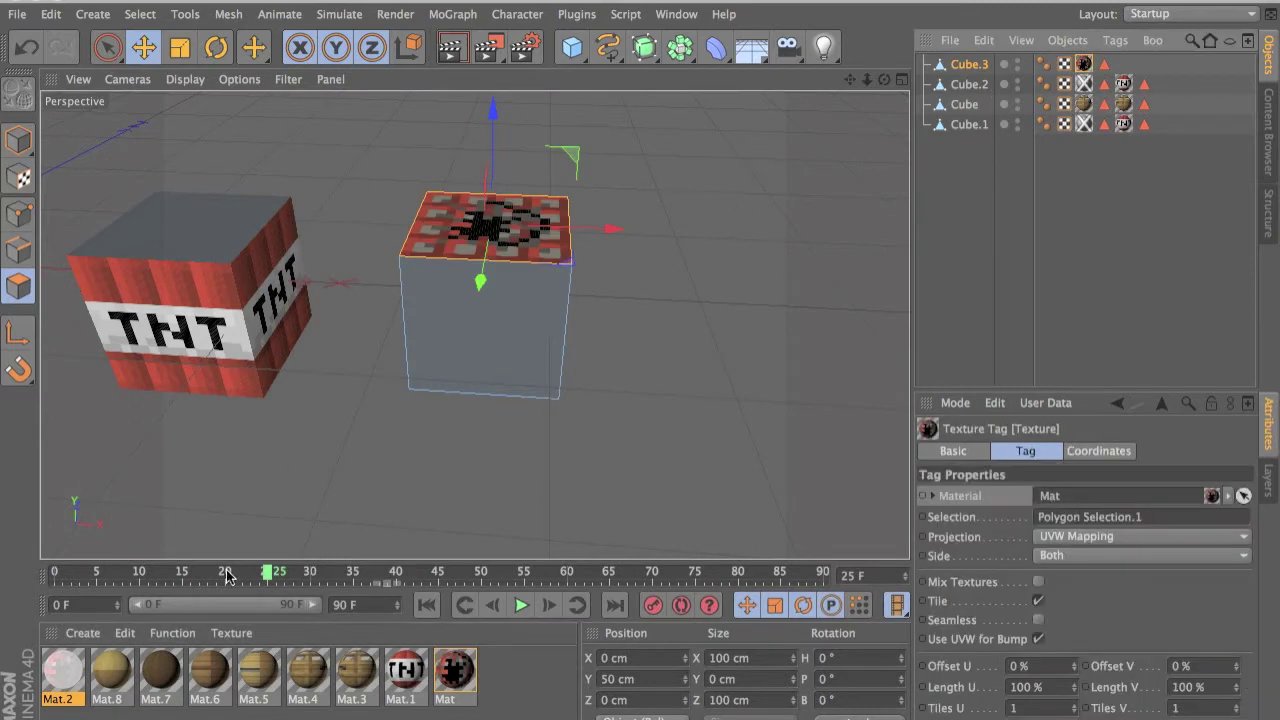
left_click_drag(226, 574, 0, 580)
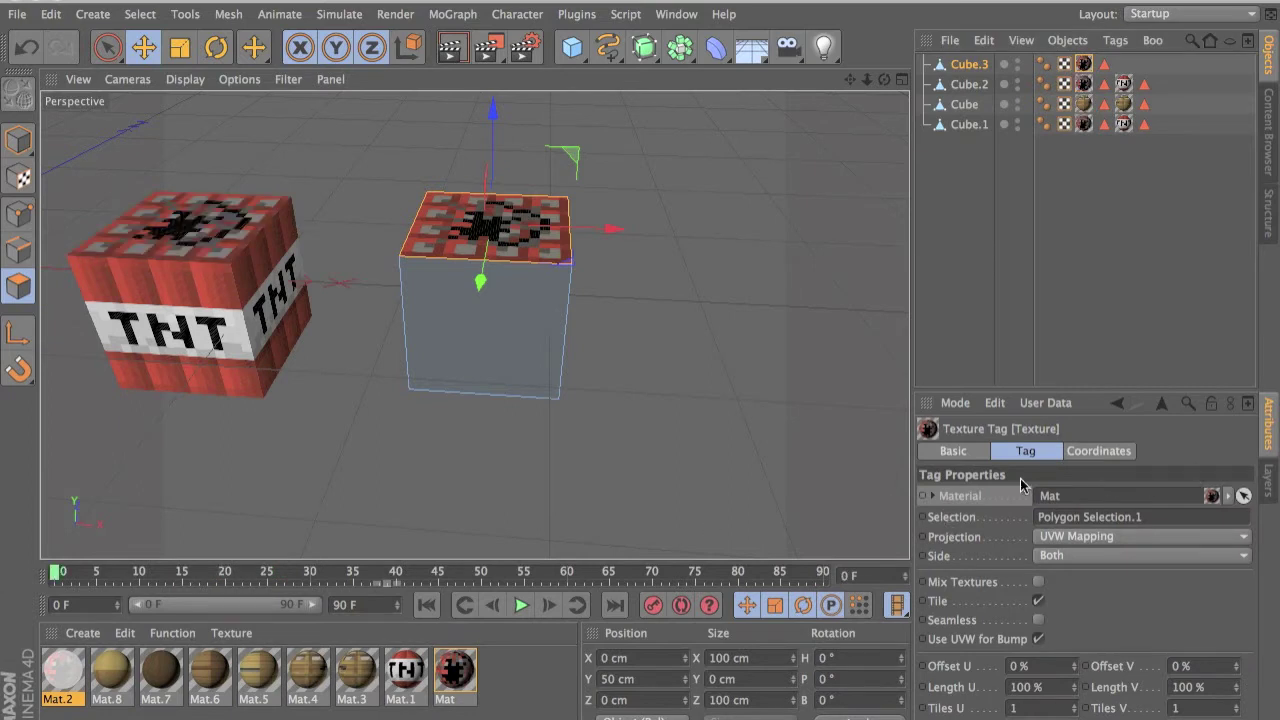
left_click(1085, 64)
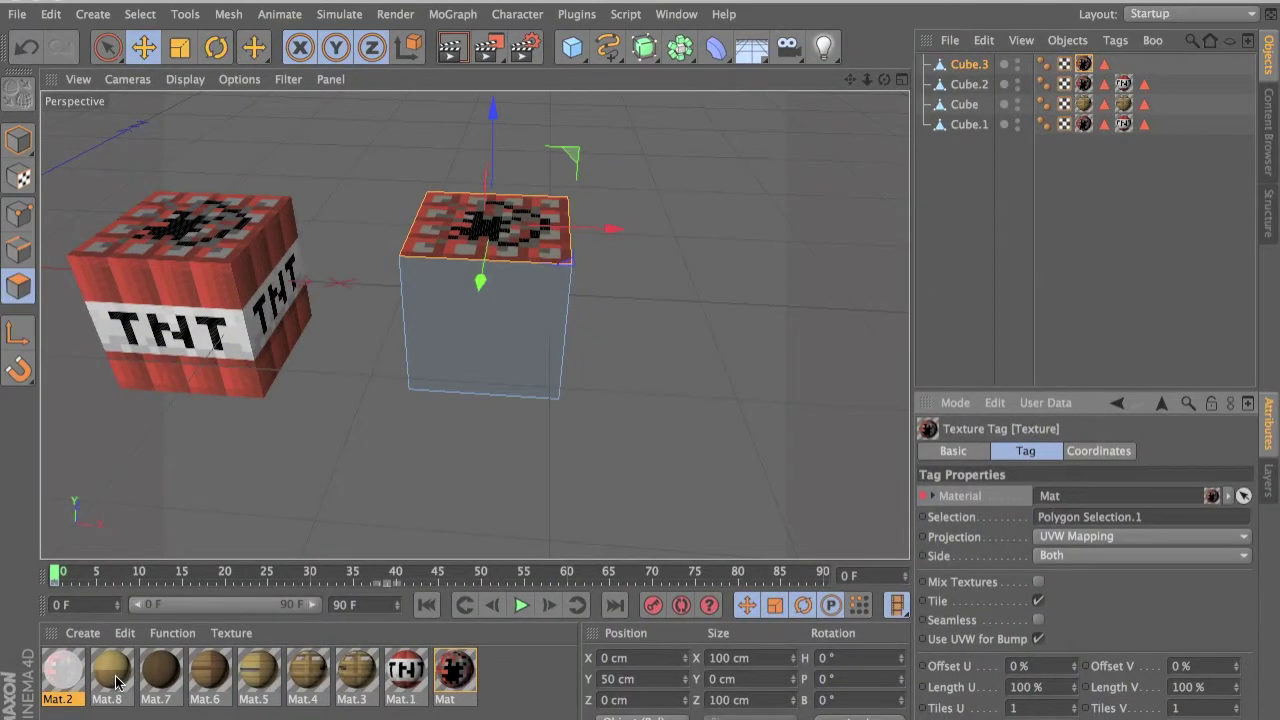
- Assign Mat.2 as the material of Cube.3's texture tag and keyframe it at frame 5
left_click_drag(62, 672, 1088, 500)
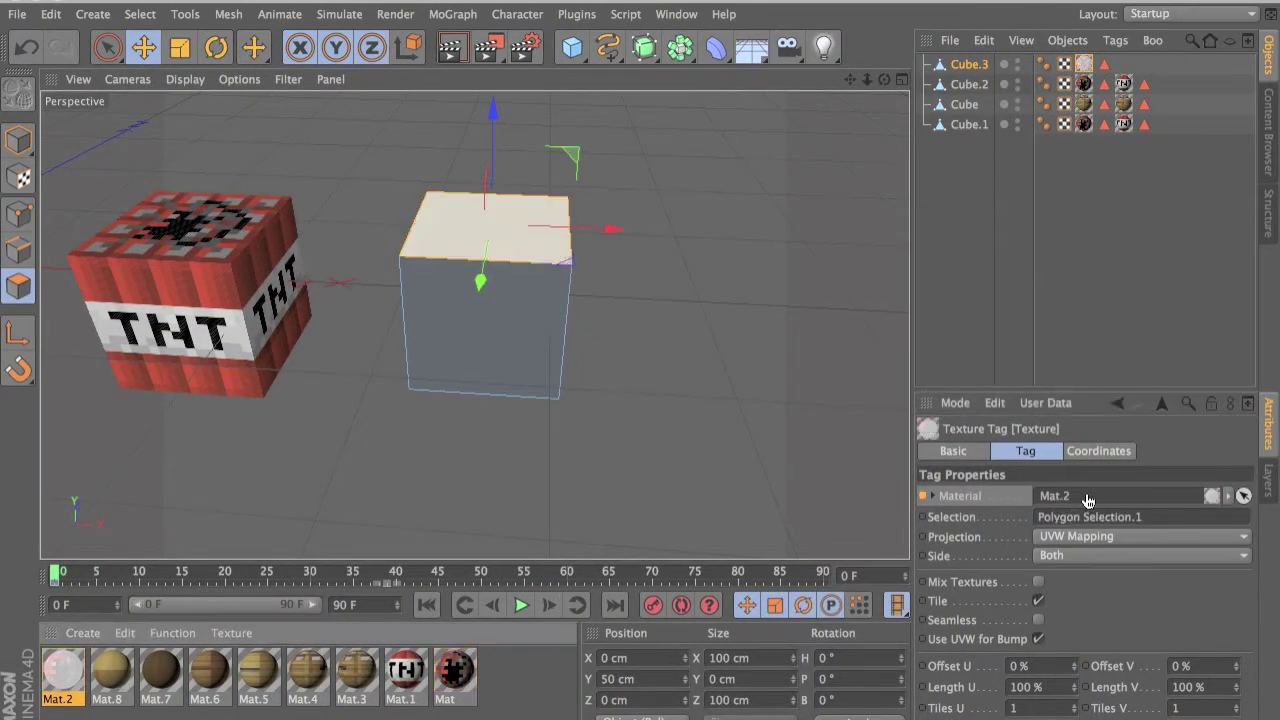
left_click(95, 572)
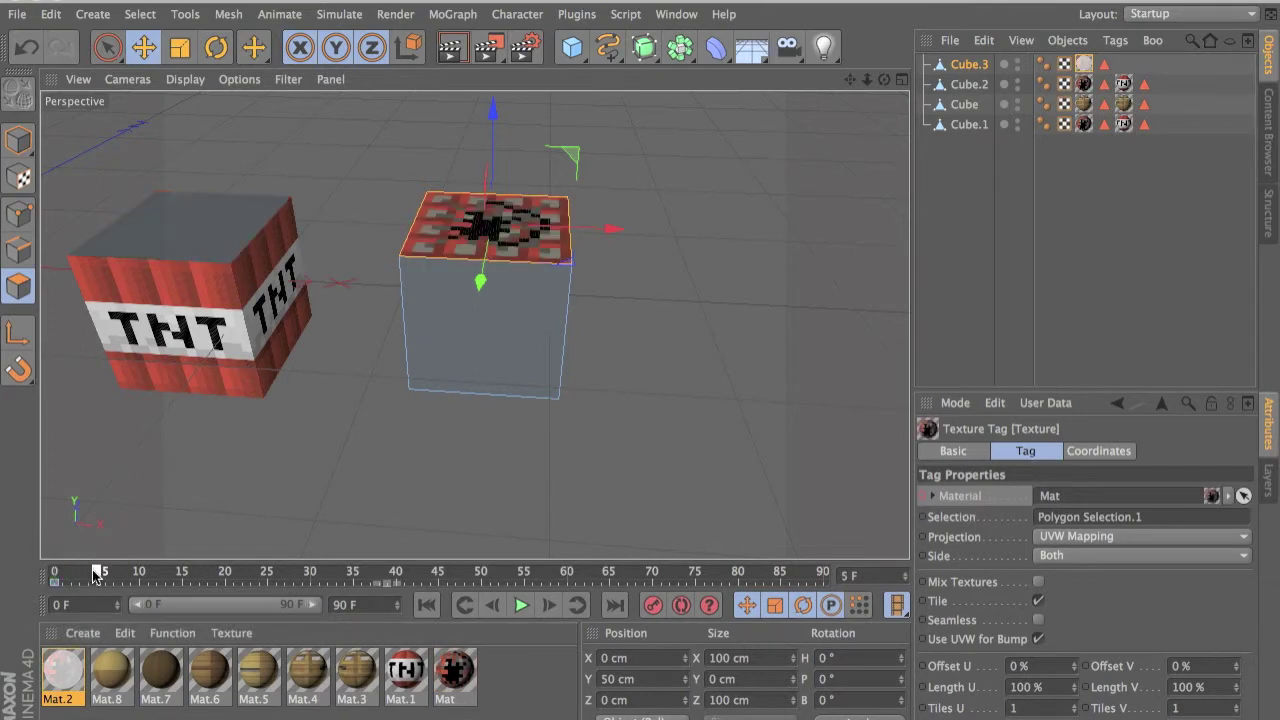
left_click(921, 496, "ctrl")
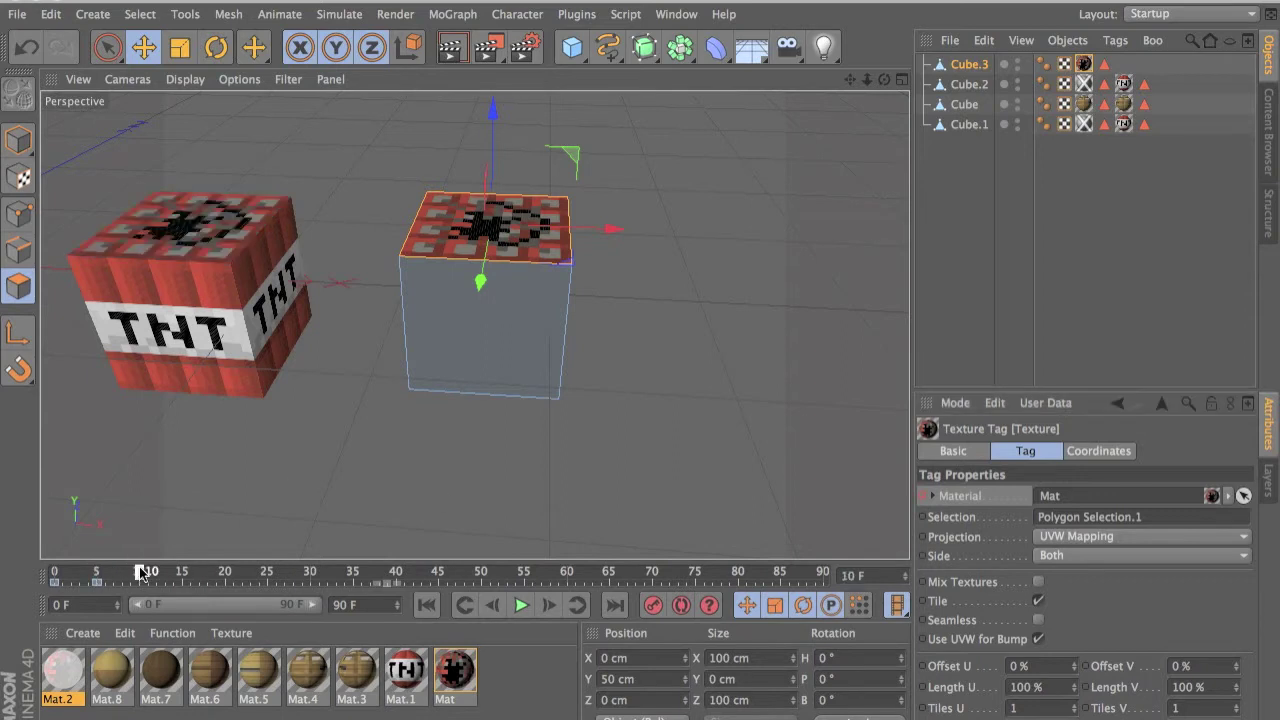
mouse_move(94, 572)
left_mouse_down()
mouse_move(76, 572)
mouse_move(124, 572)
mouse_move(82, 572)
mouse_move(97, 572)
left_mouse_up()
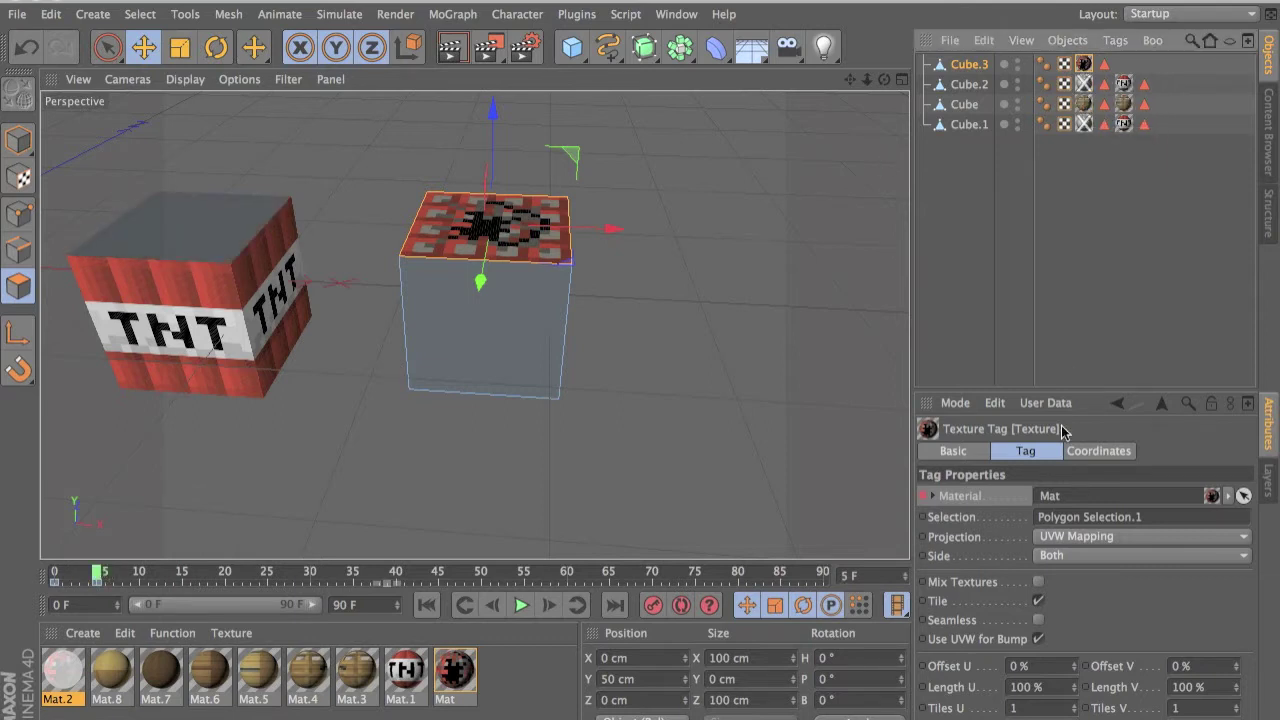
left_click_drag(62, 670, 1100, 496)
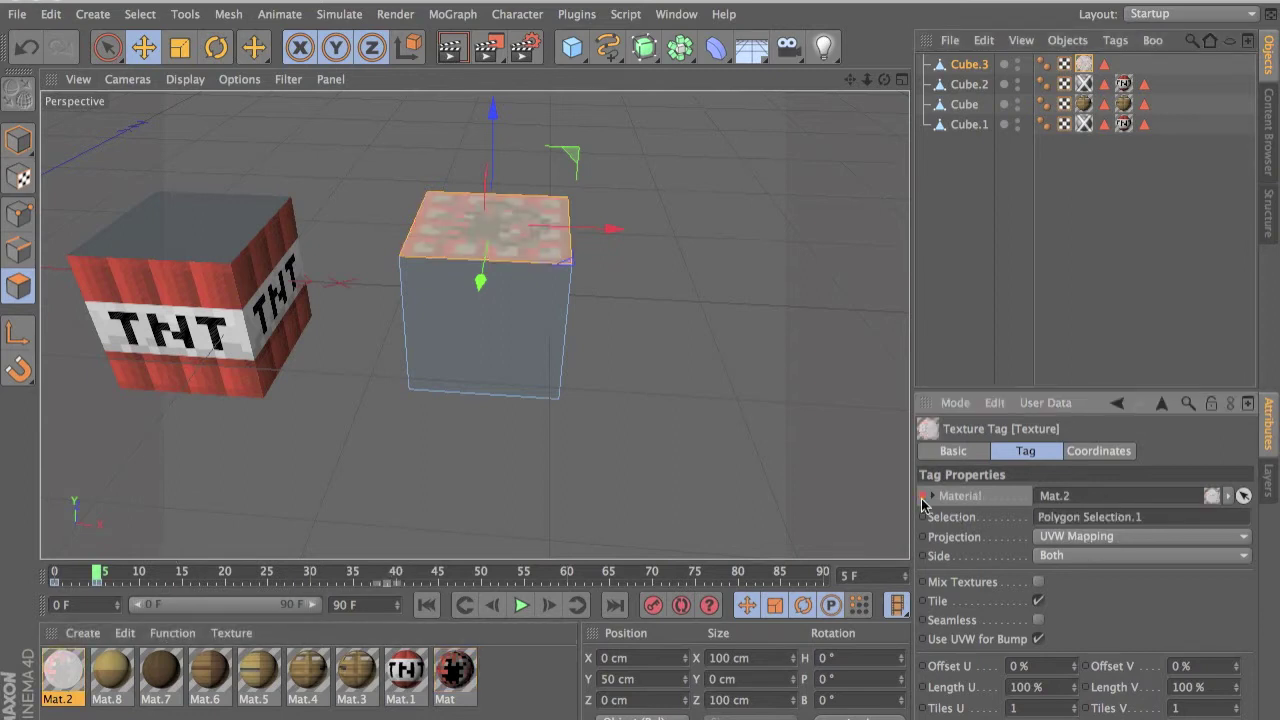
- Select the material keyframes at frames 0 and 5 and copy them
left_click_drag(99, 572, 6, 579)
left_click(92, 576)
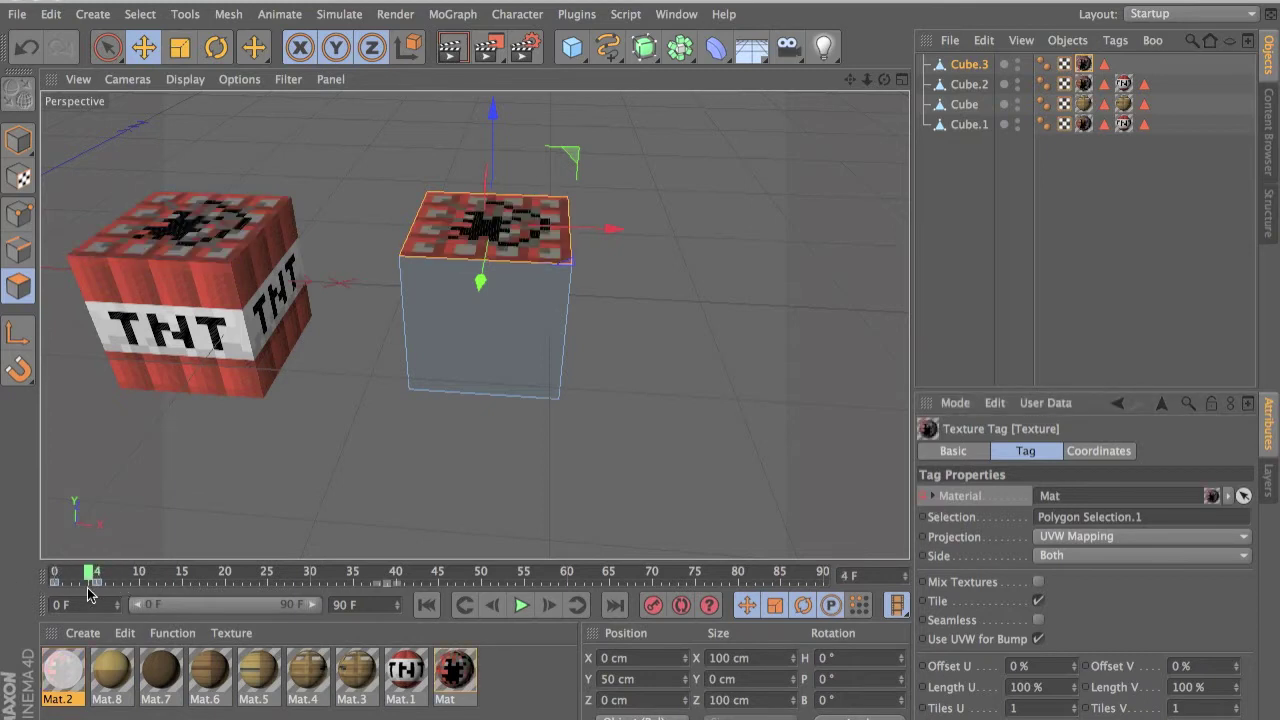
left_click_drag(108, 588, 54, 589)
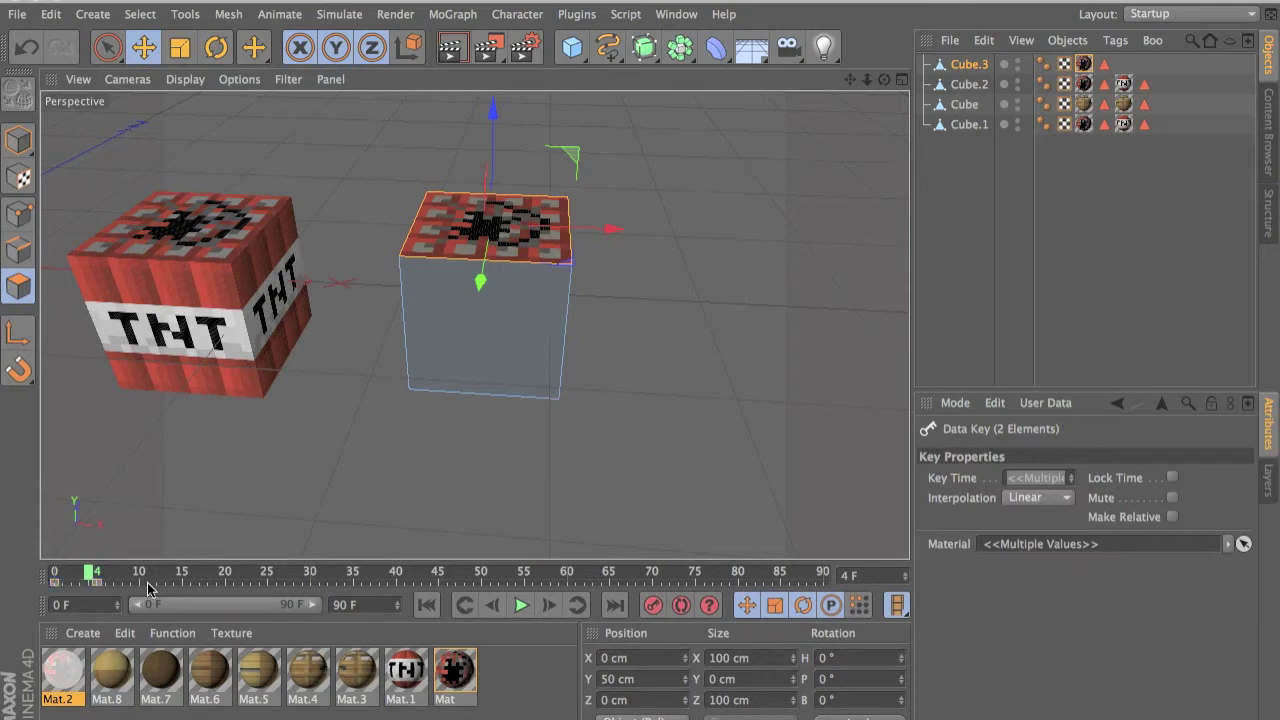
left_click_drag(97, 590, 44, 597)
right_click(75, 588)
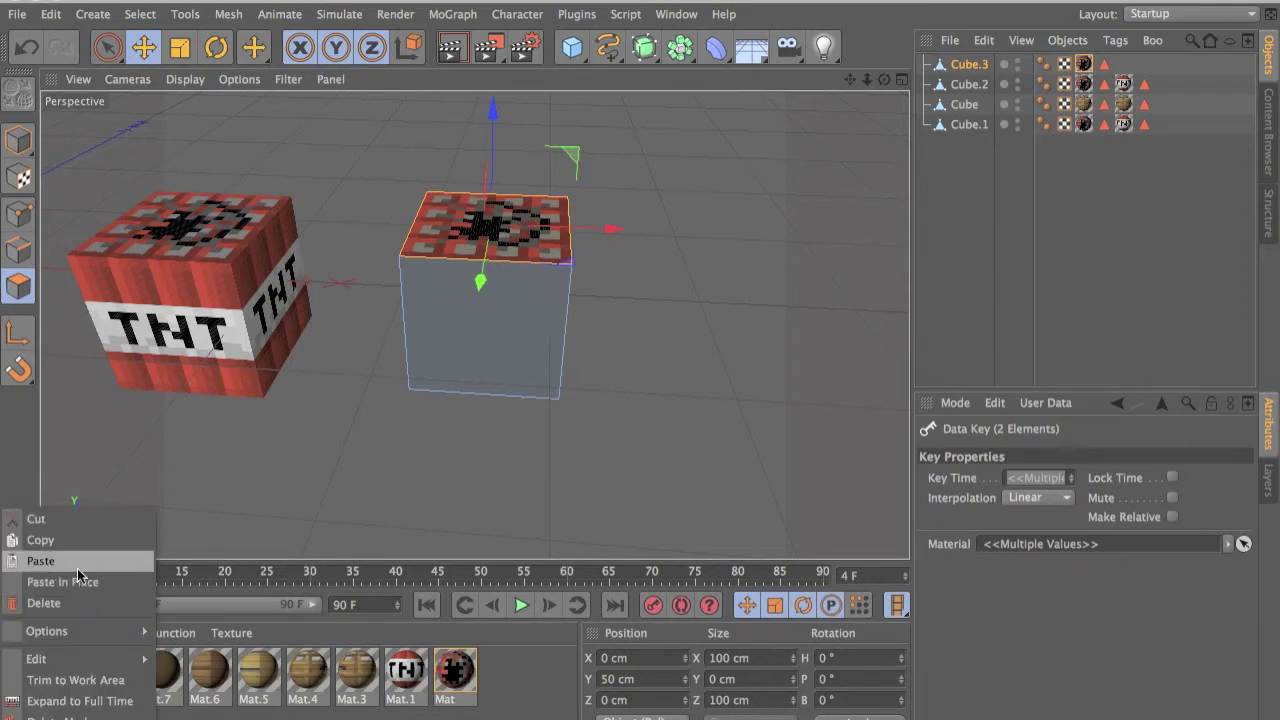
left_click(80, 535)
- Paste the copied pair of material keyframes at frames 10, 20, 30, 40 and 50
left_click(140, 572)
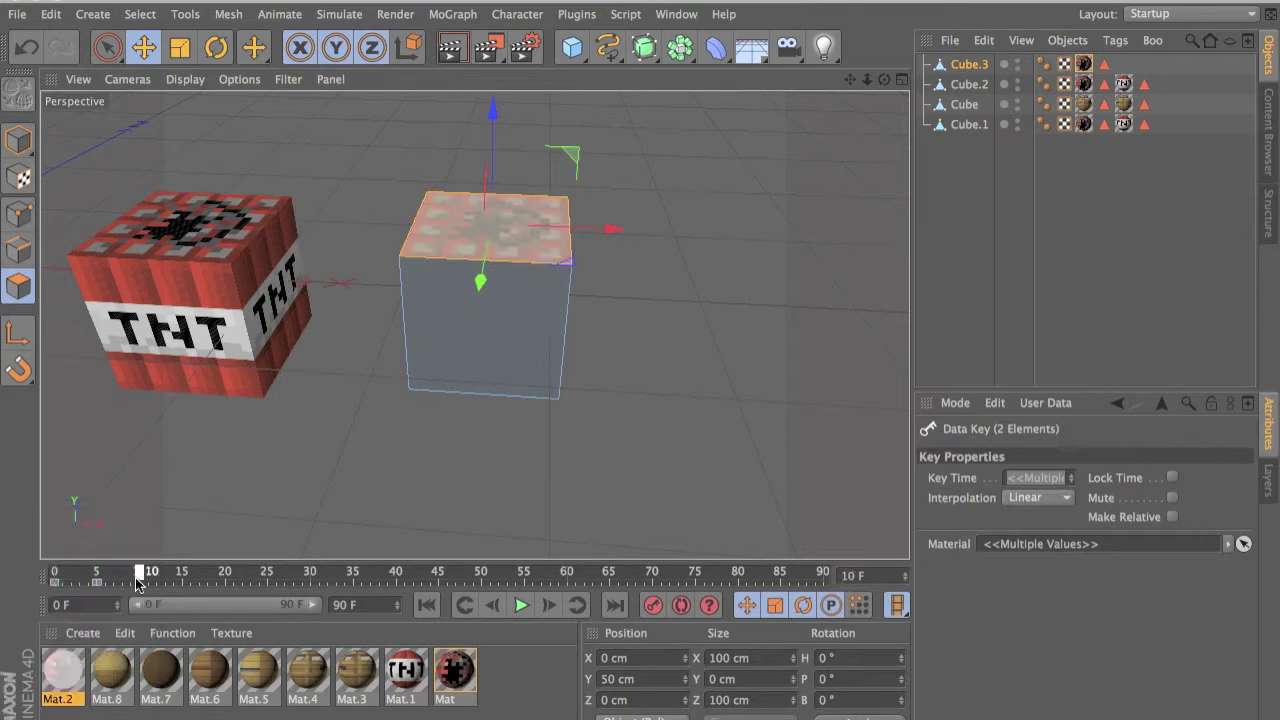
right_click(141, 576)
left_click(143, 579)
left_click(228, 572)
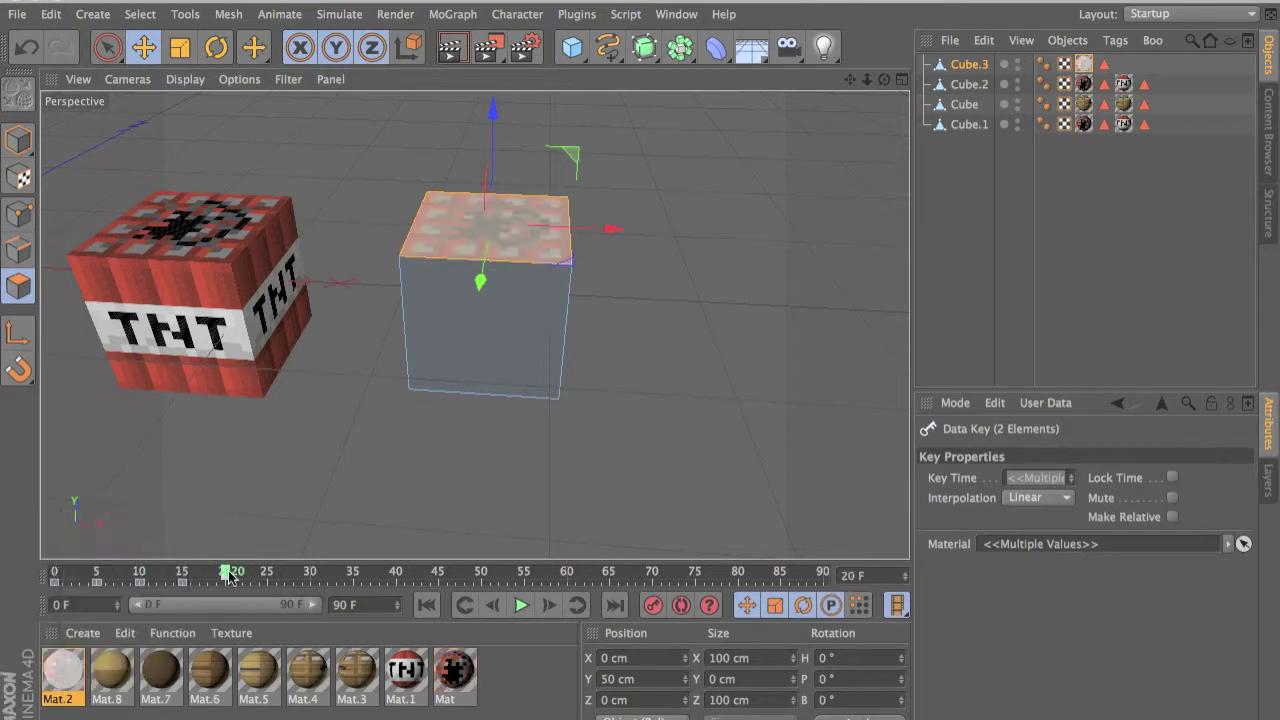
right_click(228, 575)
left_click(229, 578)
left_click(310, 572)
right_click(312, 575)
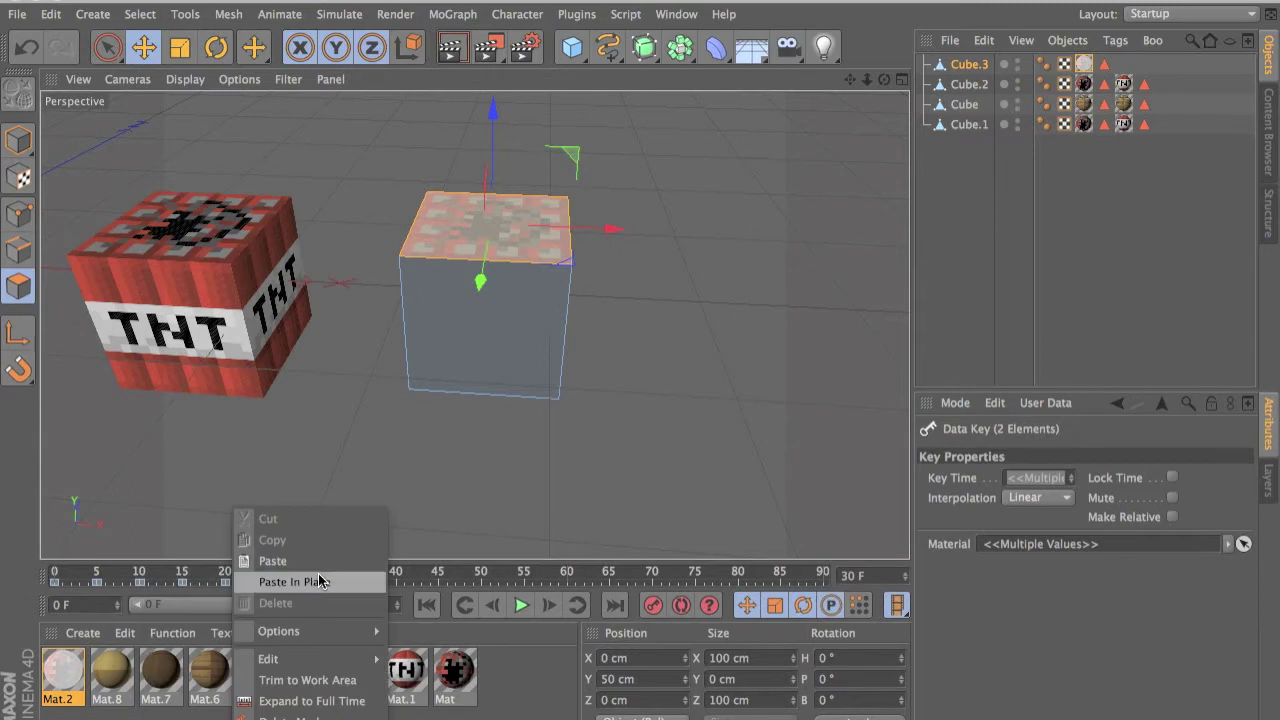
left_click(318, 580)
left_click(380, 572)
right_click(384, 575)
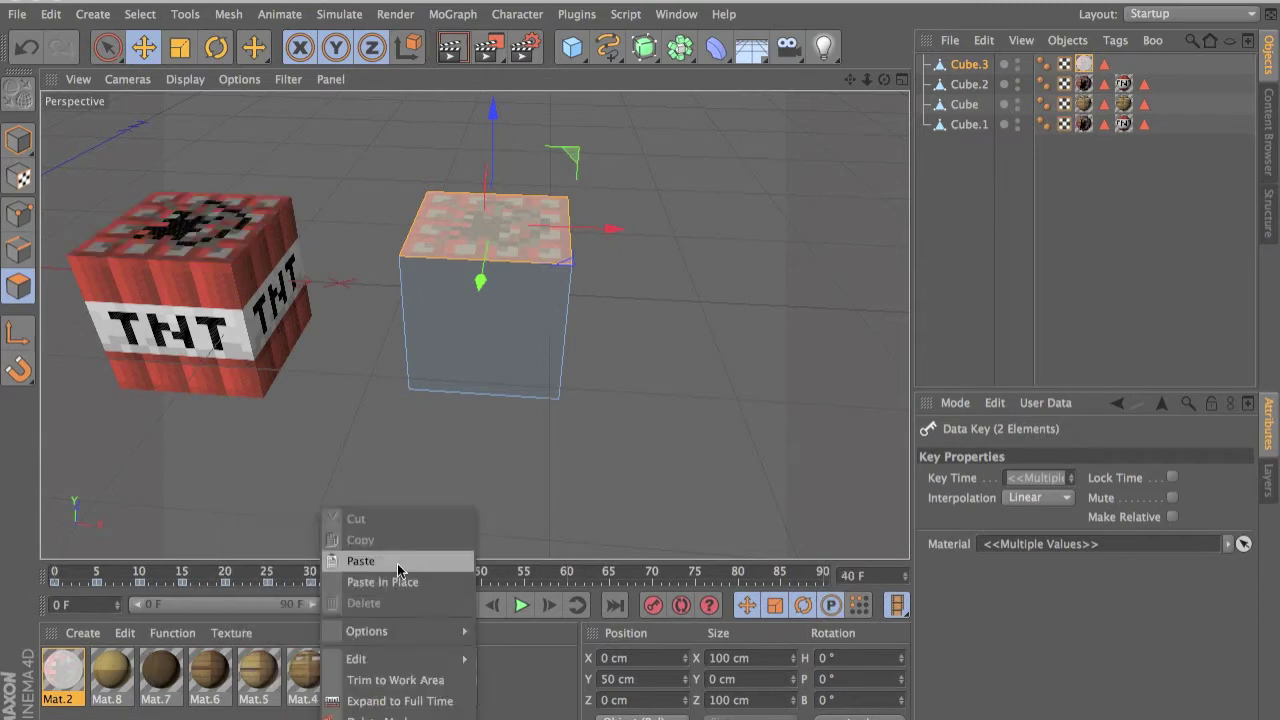
left_click(395, 561)
left_click(467, 573)
right_click(469, 575)
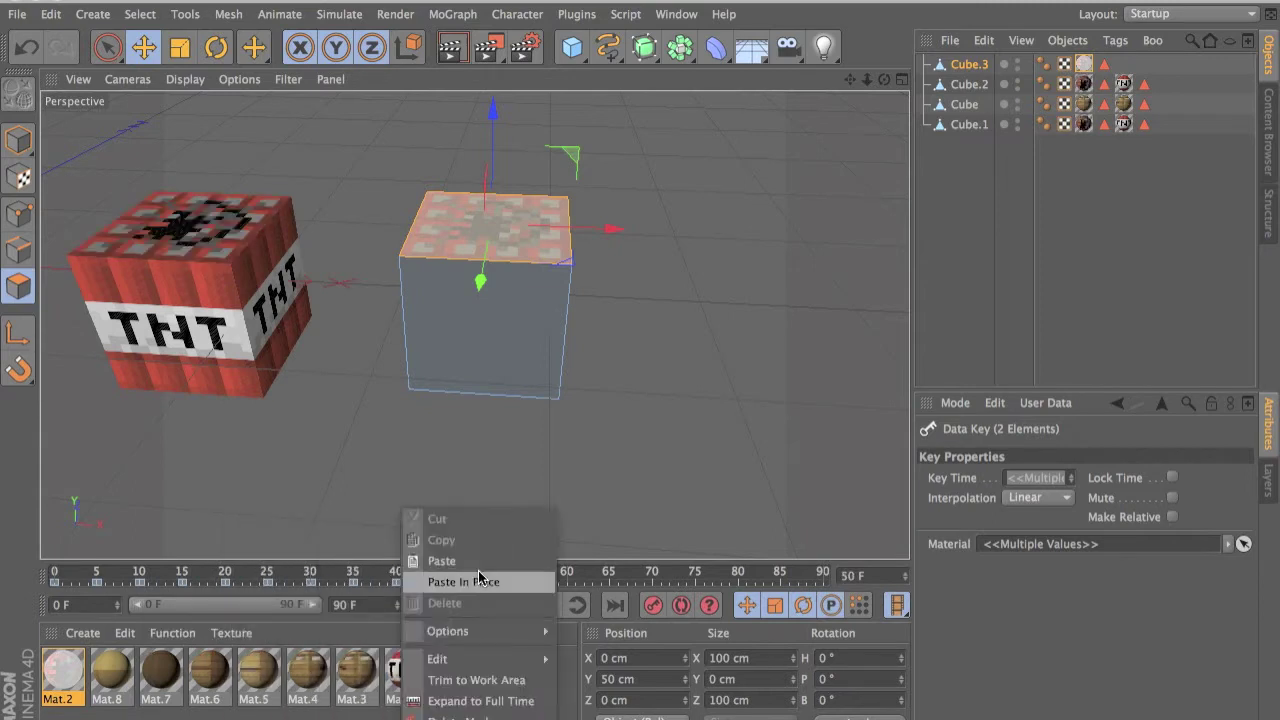
left_click(480, 557)
- Play the animation from frame 0 to check the alternating top face material of Cube.3, and stop it
left_click(528, 574)
left_click_drag(546, 578, 0, 608)
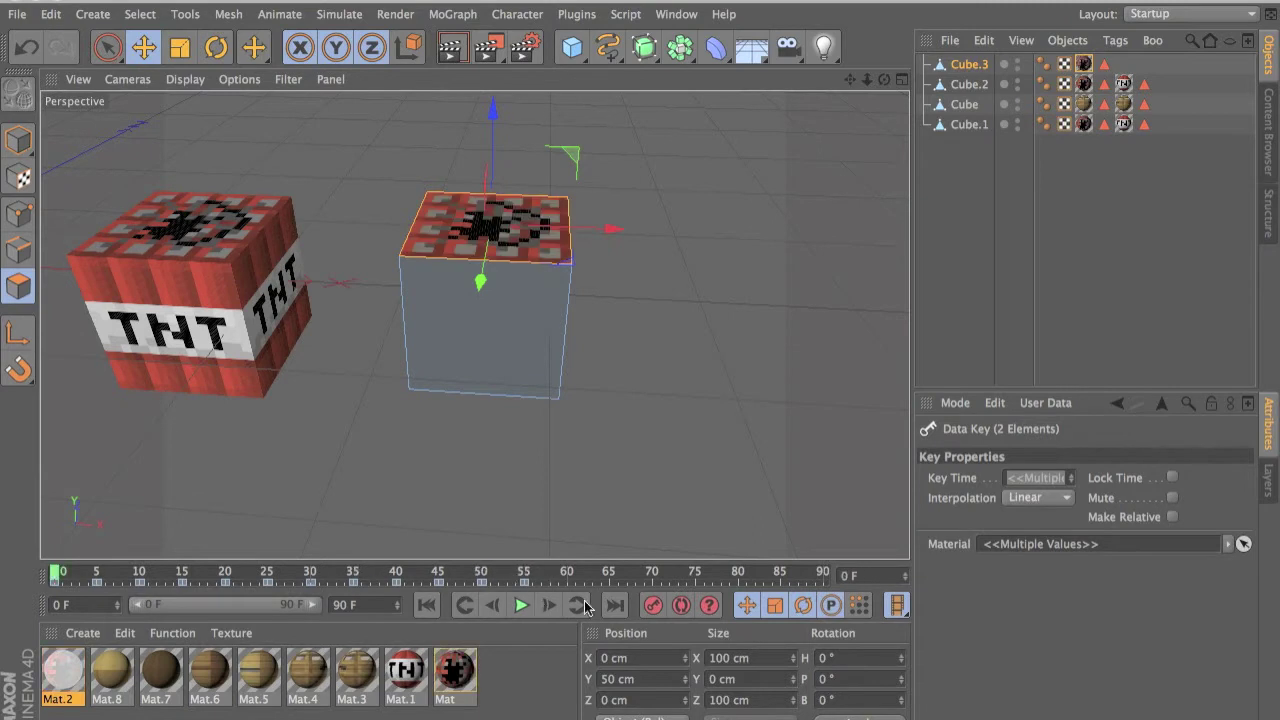
left_click(520, 606)
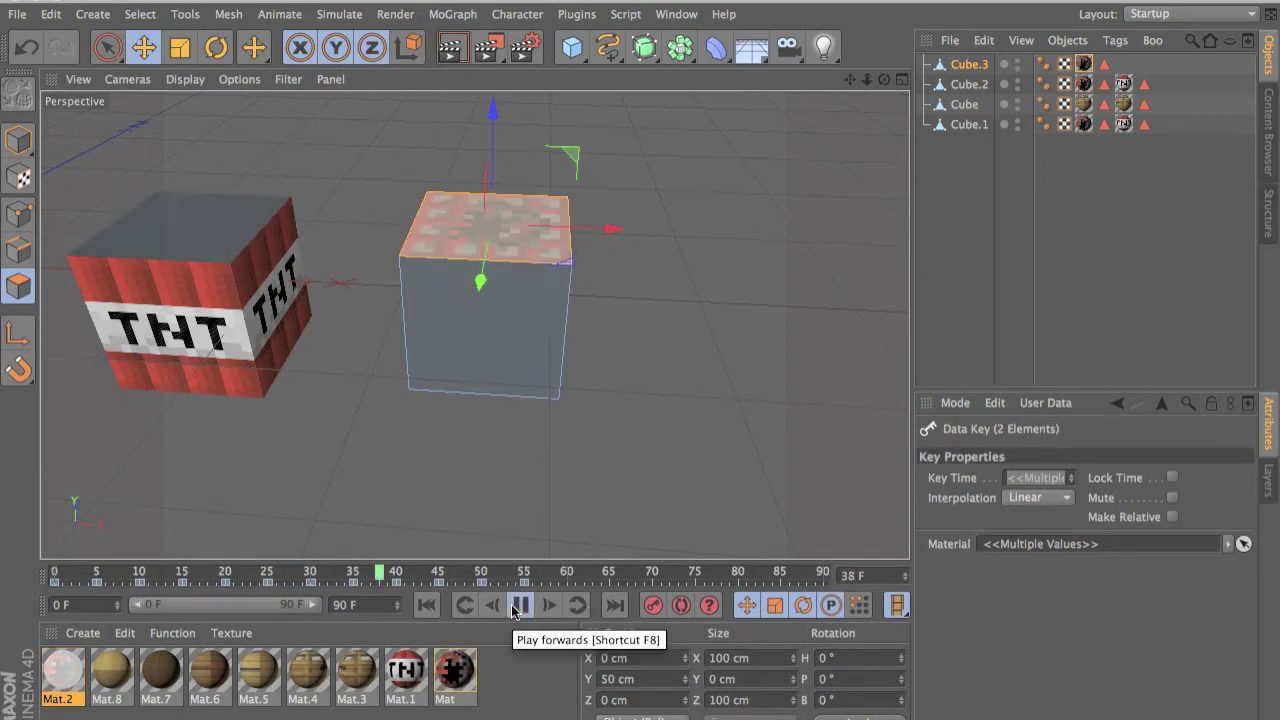
left_click(514, 606)
- Add a new cube primitive to the scene where the existing door stands
middle_click_drag(352, 128, 699, 238, "alt")
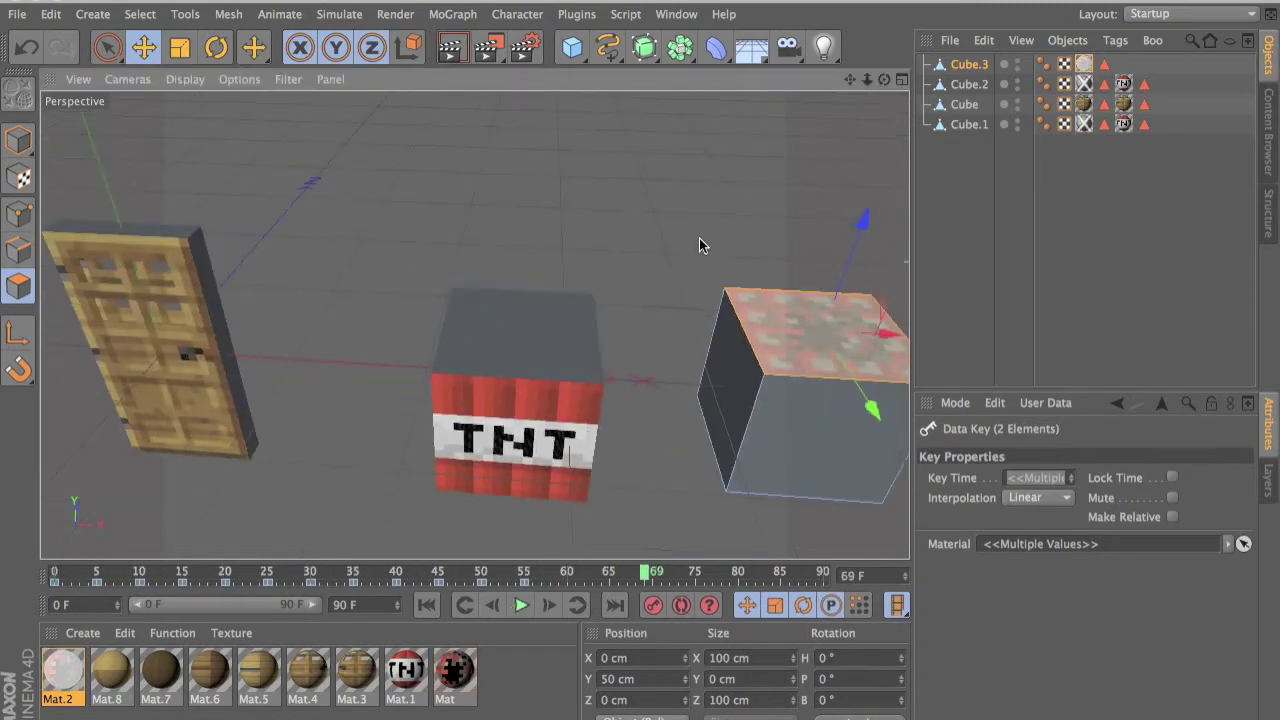
left_click_drag(699, 238, 729, 294, "alt")
left_click_drag(517, 362, 644, 257, "alt")
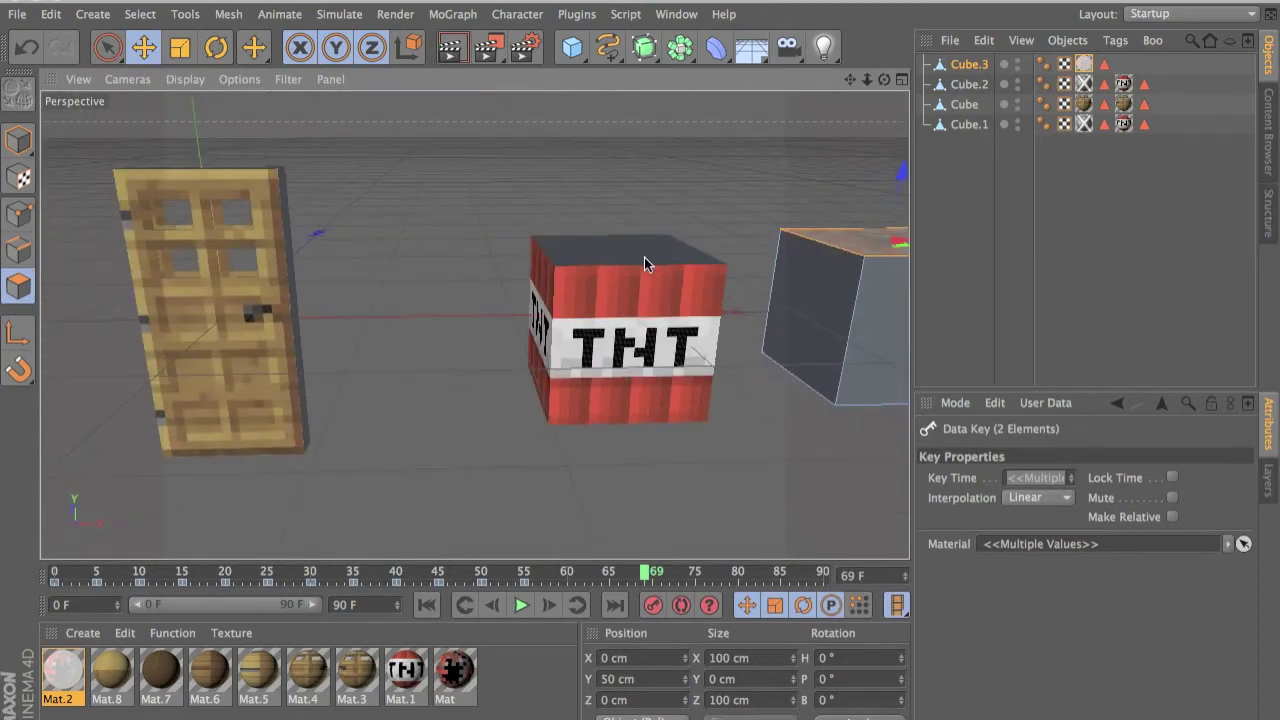
left_click_drag(644, 257, 470, 260, "alt")
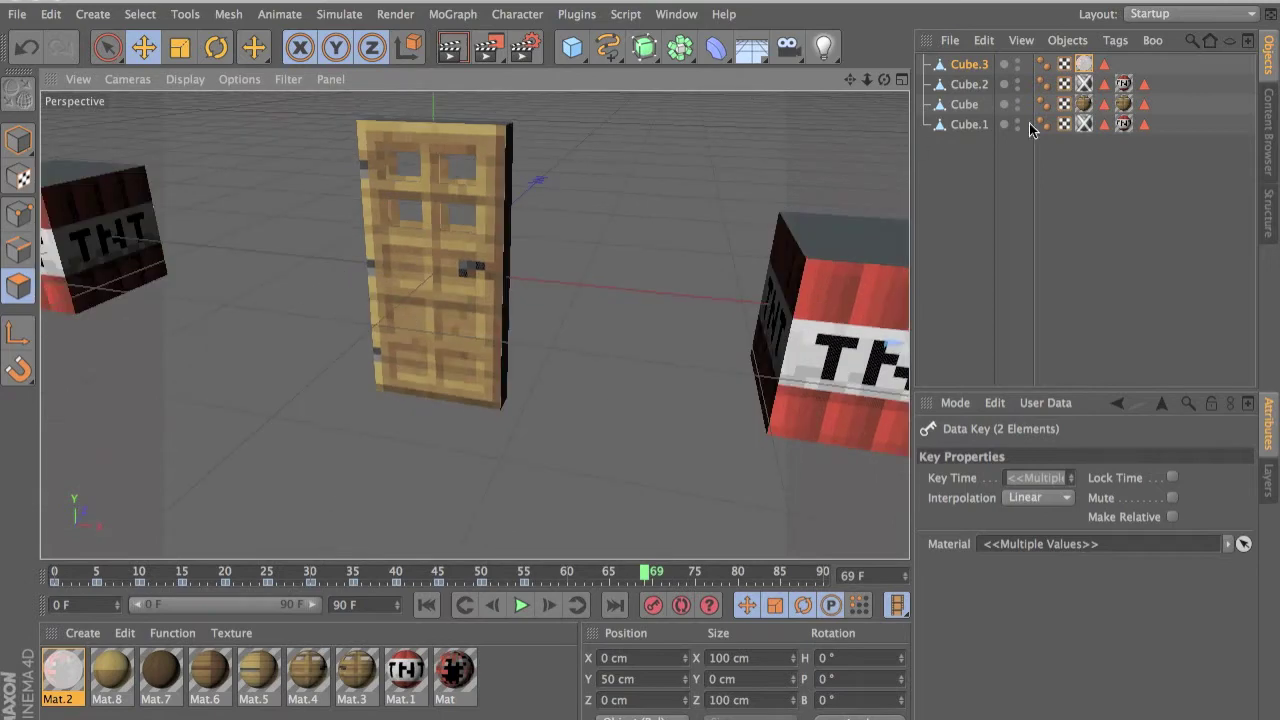
left_click_drag(580, 52, 694, 70)
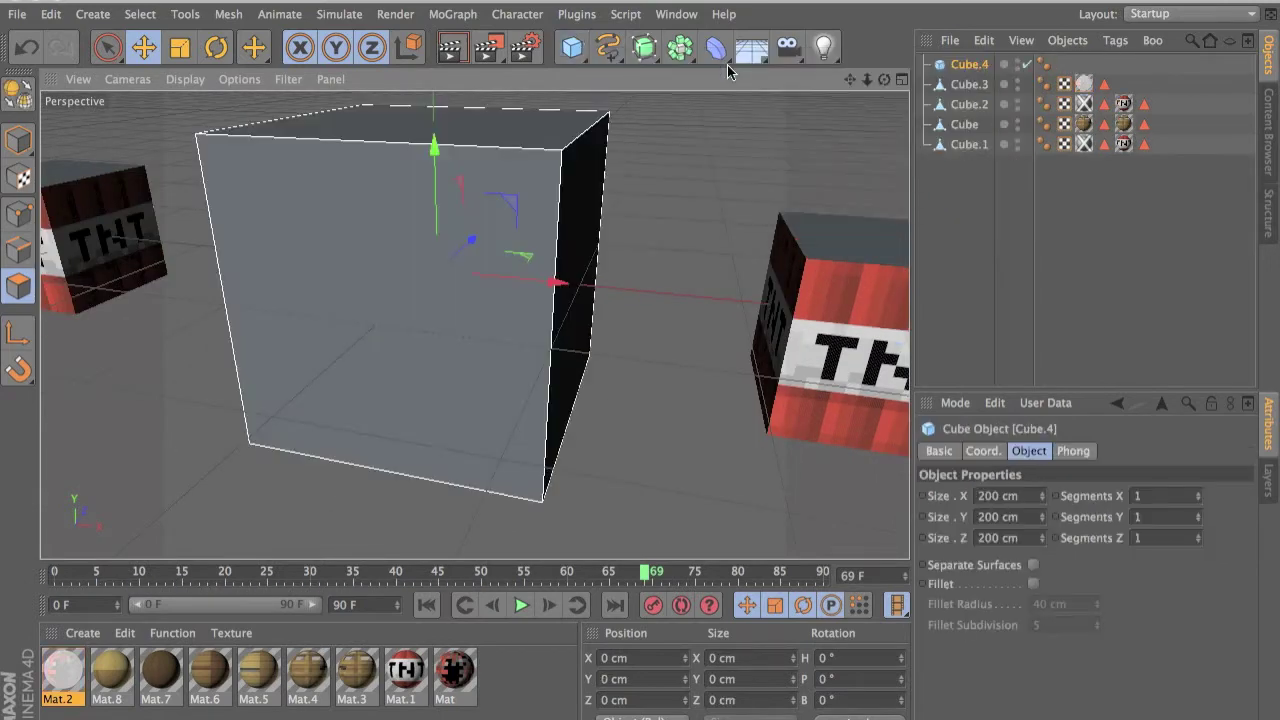
left_click(616, 270)
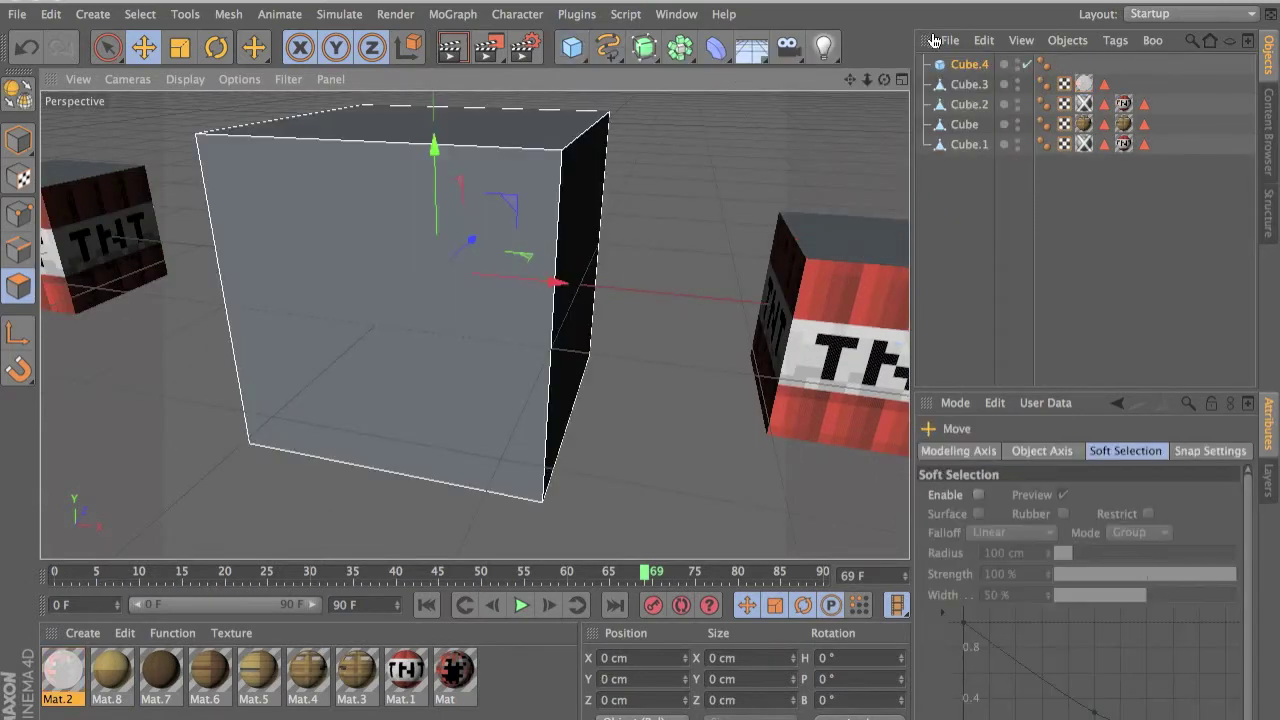
- Delete the old textured door object named Cube
left_click(965, 104)
left_click(964, 125)
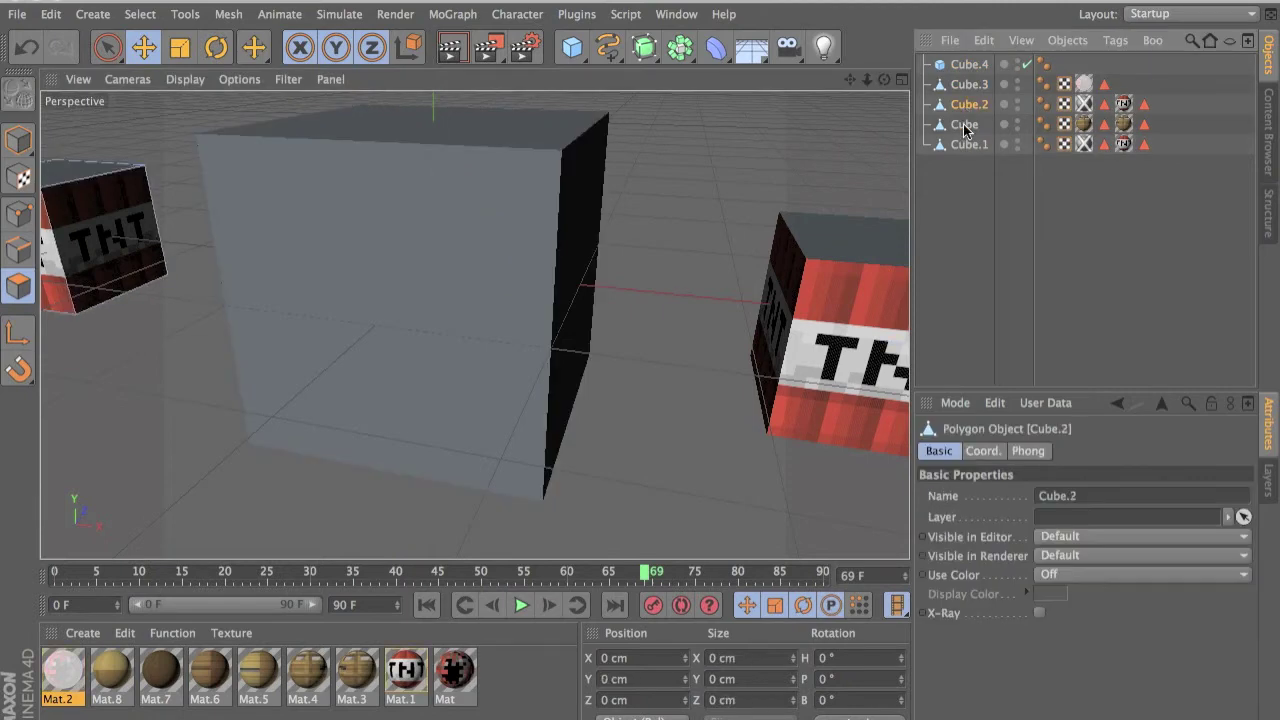
key("Delete")
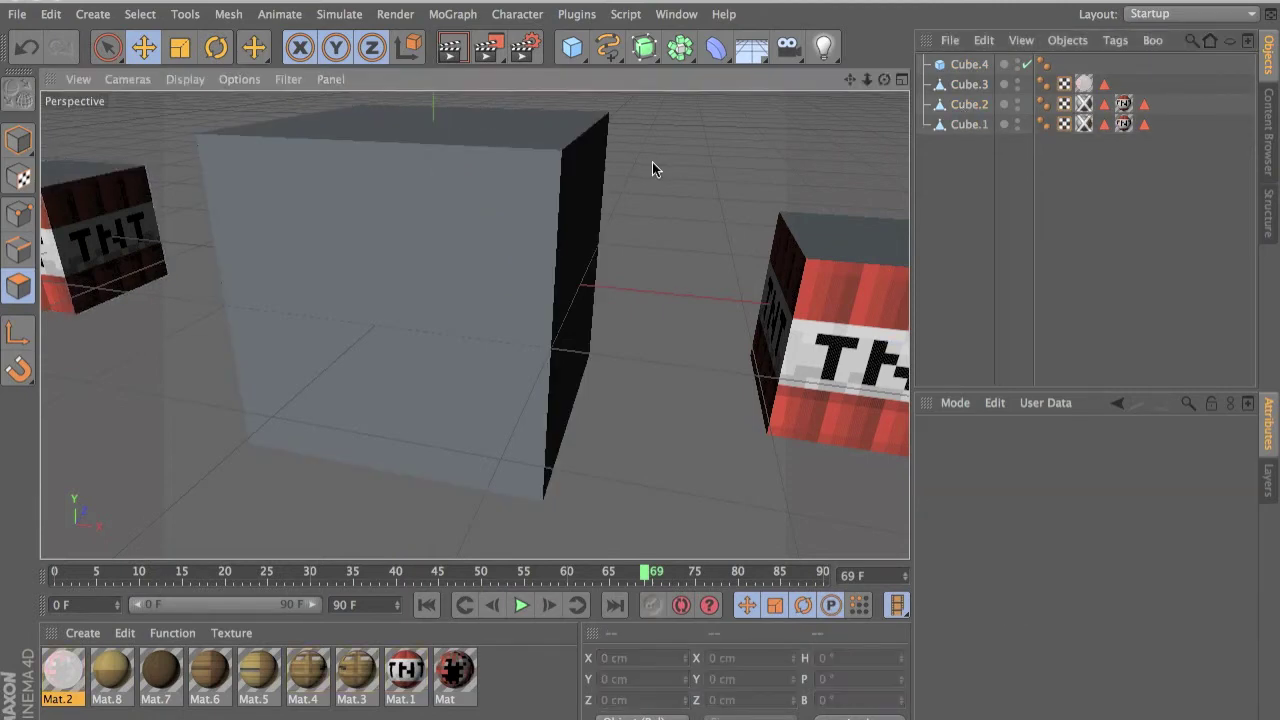
- Select the new cube Cube.4 and switch to model mode
left_click(525, 342)
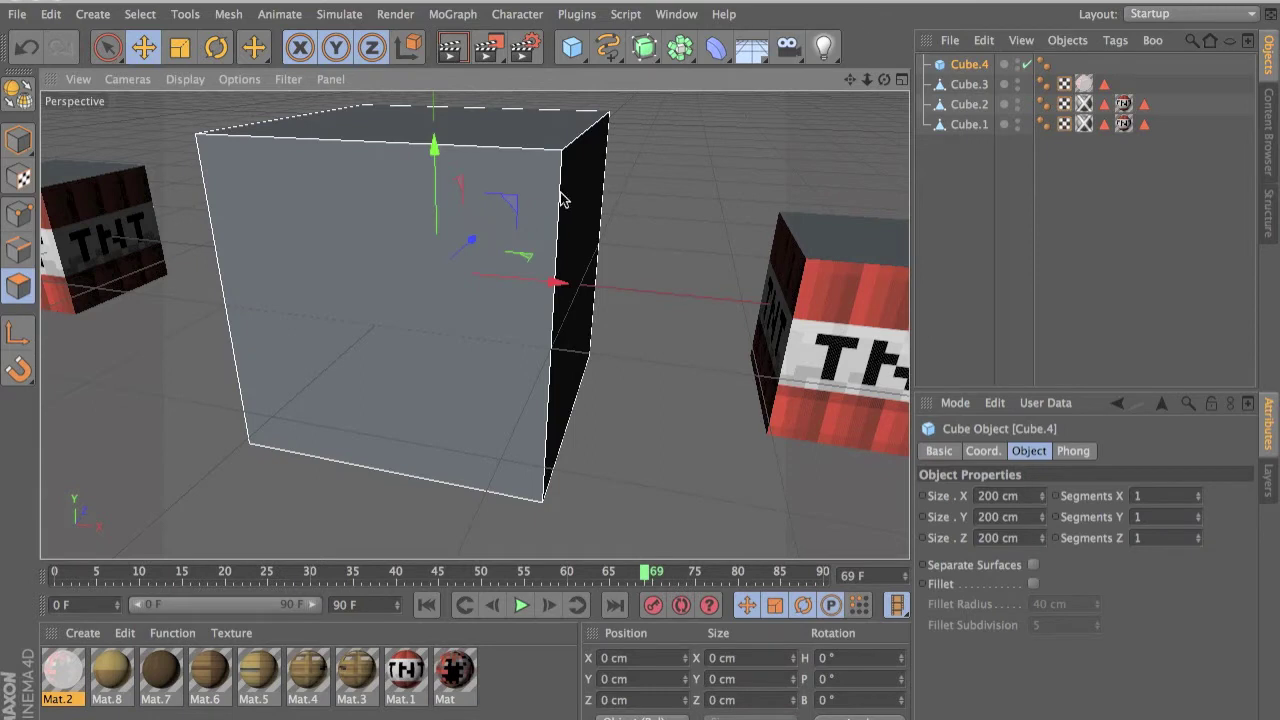
key("e")
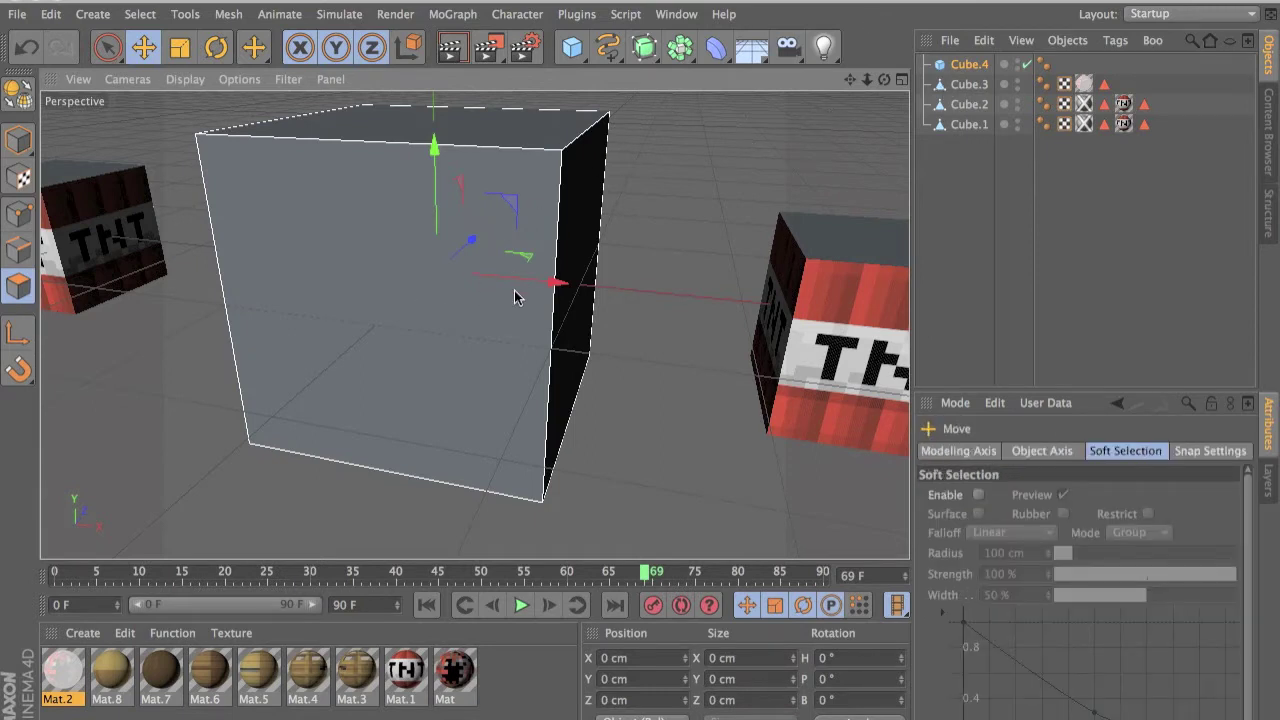
left_click(18, 137)
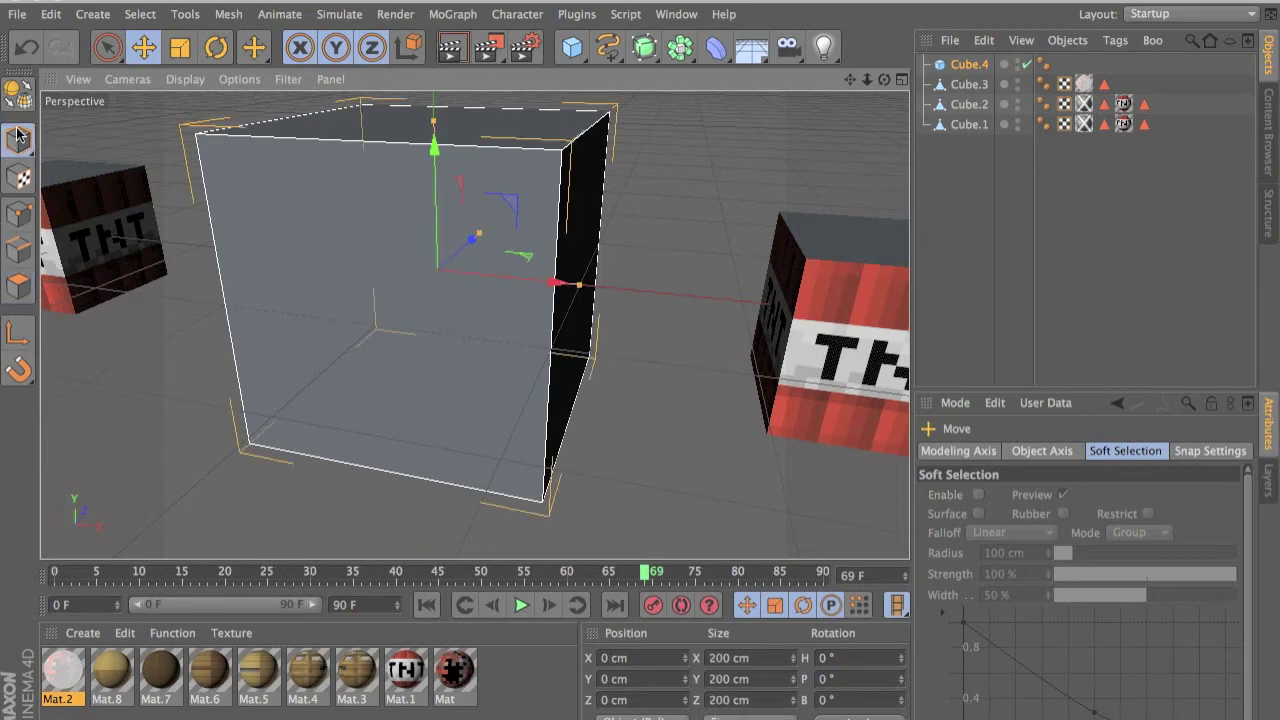
- Keep Cube.4 as a parametric cube and set its size to 100 cm in X and 18.75 cm in Z
left_click(22, 93)
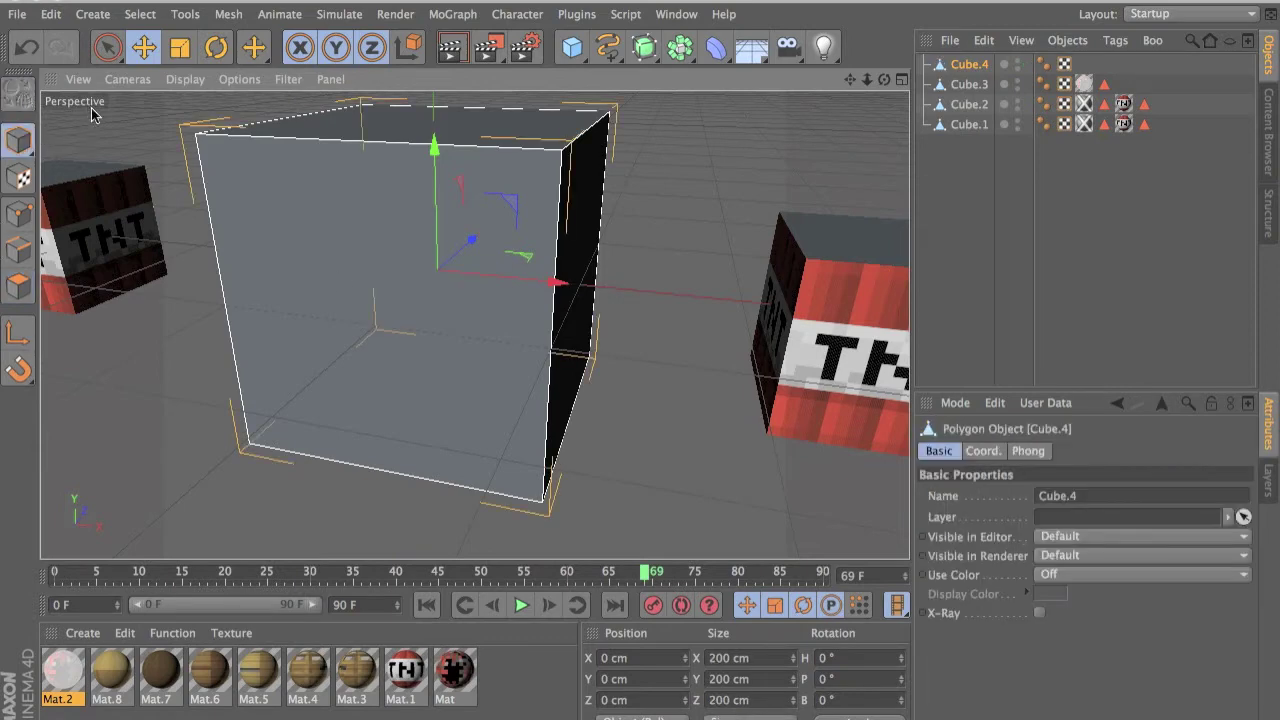
key("ctrl+z")
left_click(960, 66)
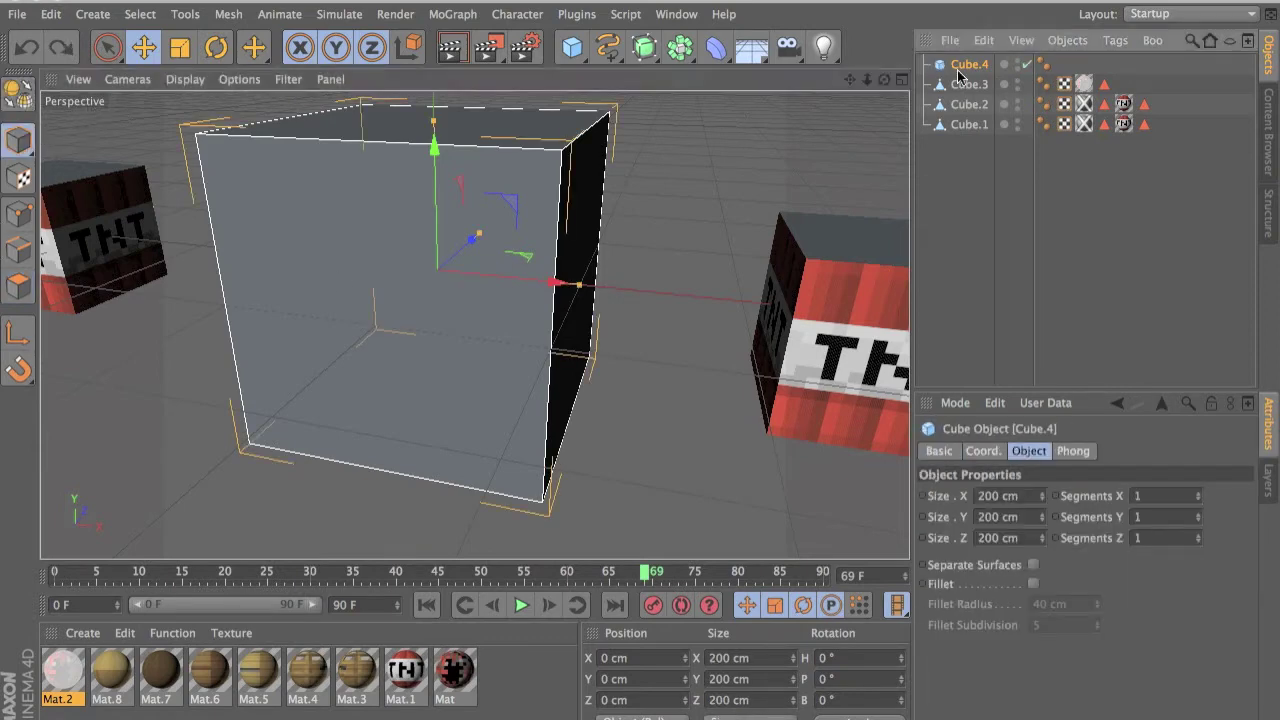
key("Tab")
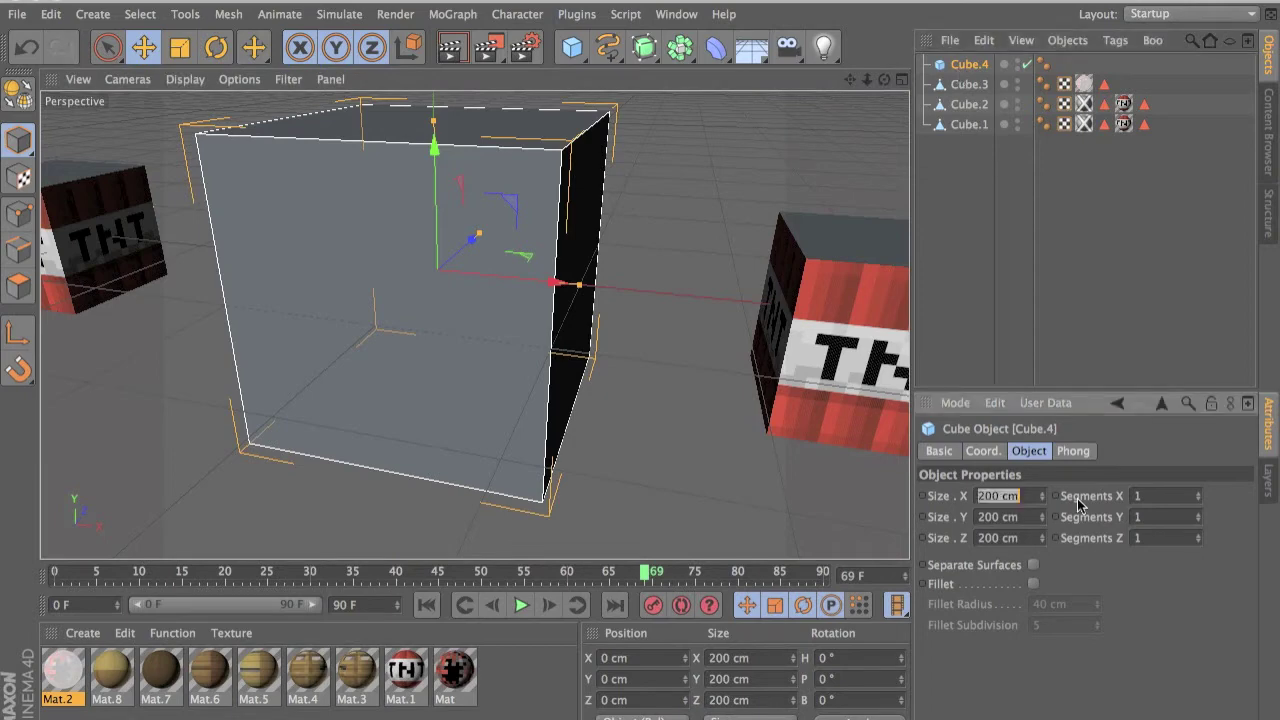
type("100")
key("Tab")
key("Tab")
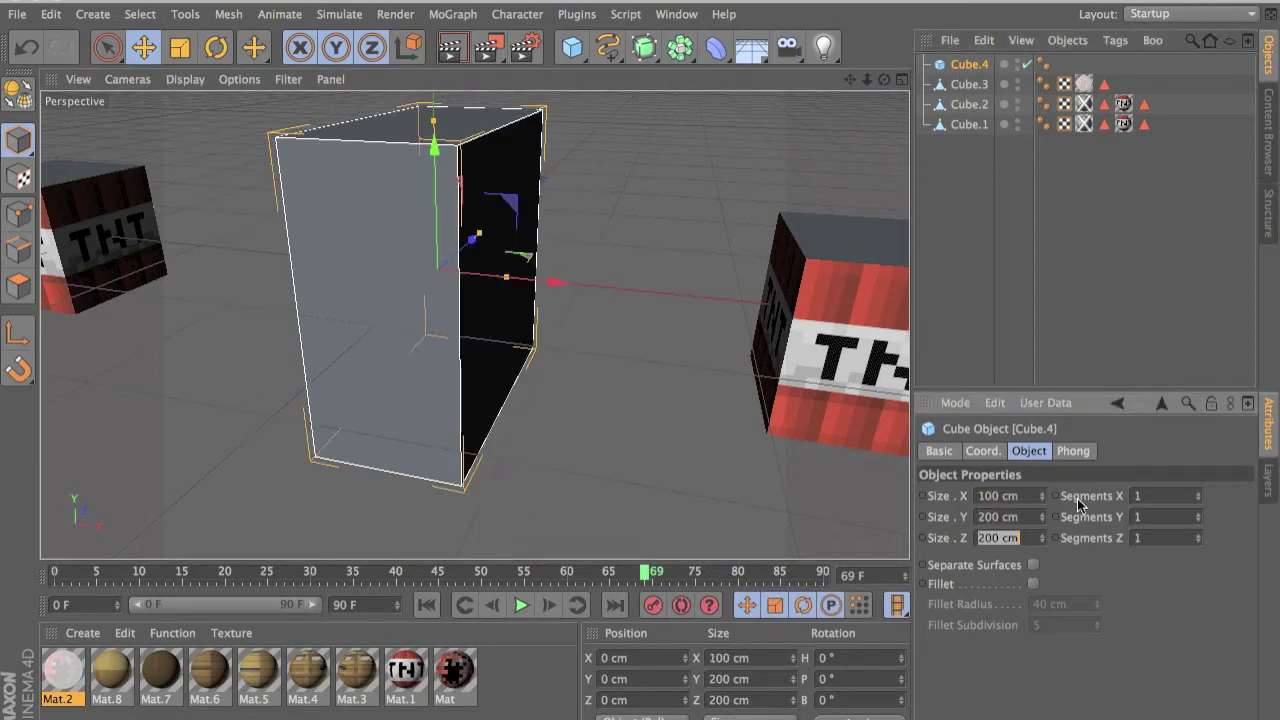
type("18.75")
key("Return")
- Switch to polygon mode for working on the faces of the resized cube Cube.4
scroll(465, 174, "up", 4)
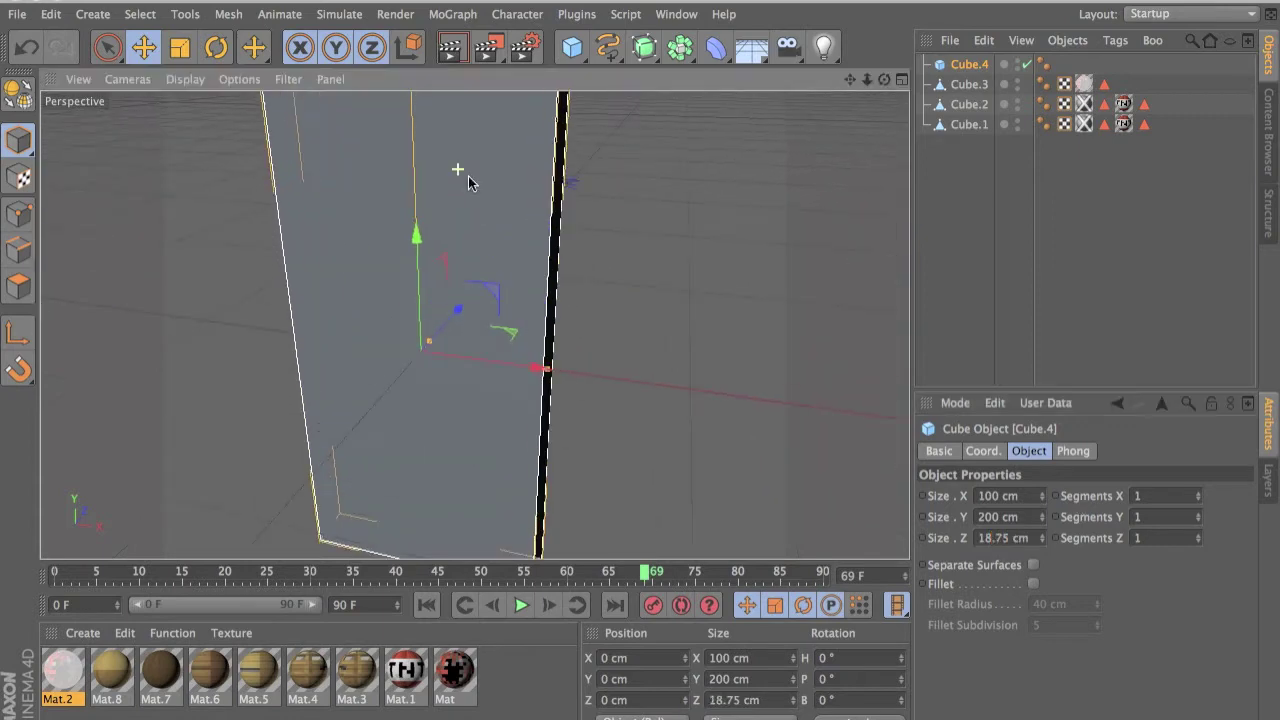
left_click_drag(530, 220, 654, 283, "alt")
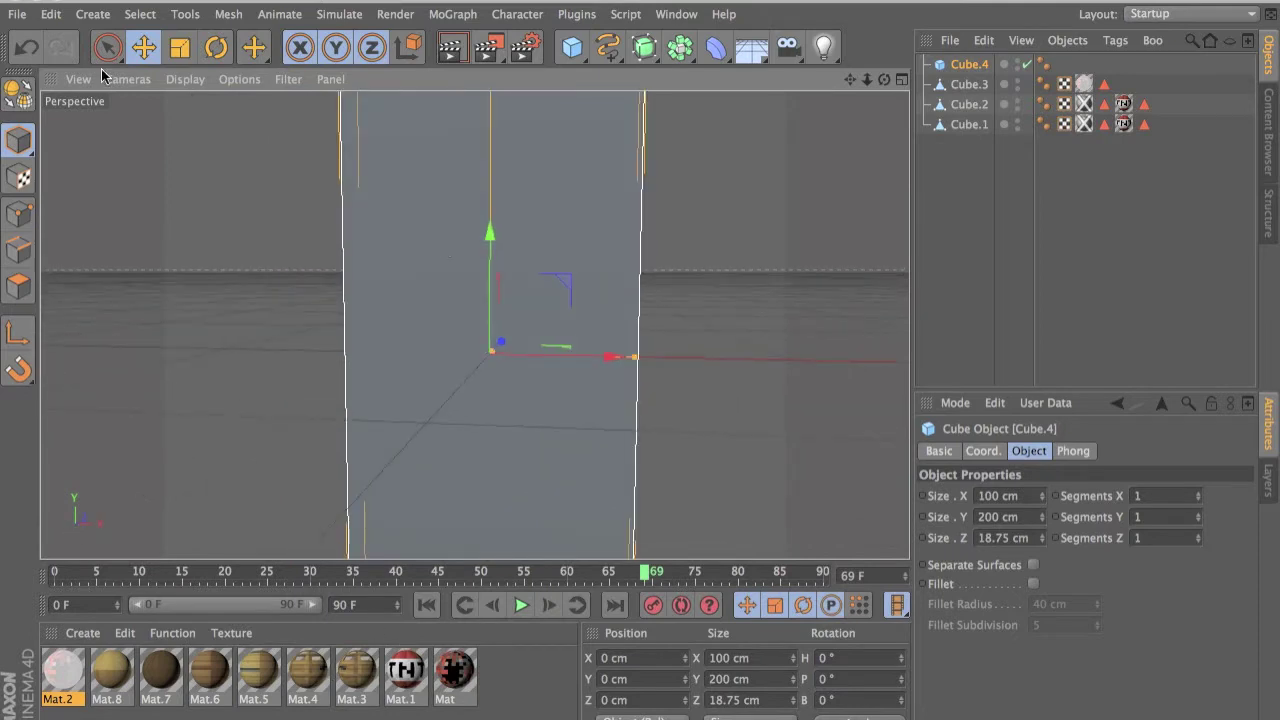
left_click(18, 286)
- Switch to the Door Front.png image in Photoshop and undo its last horizontal flip
key("F3")
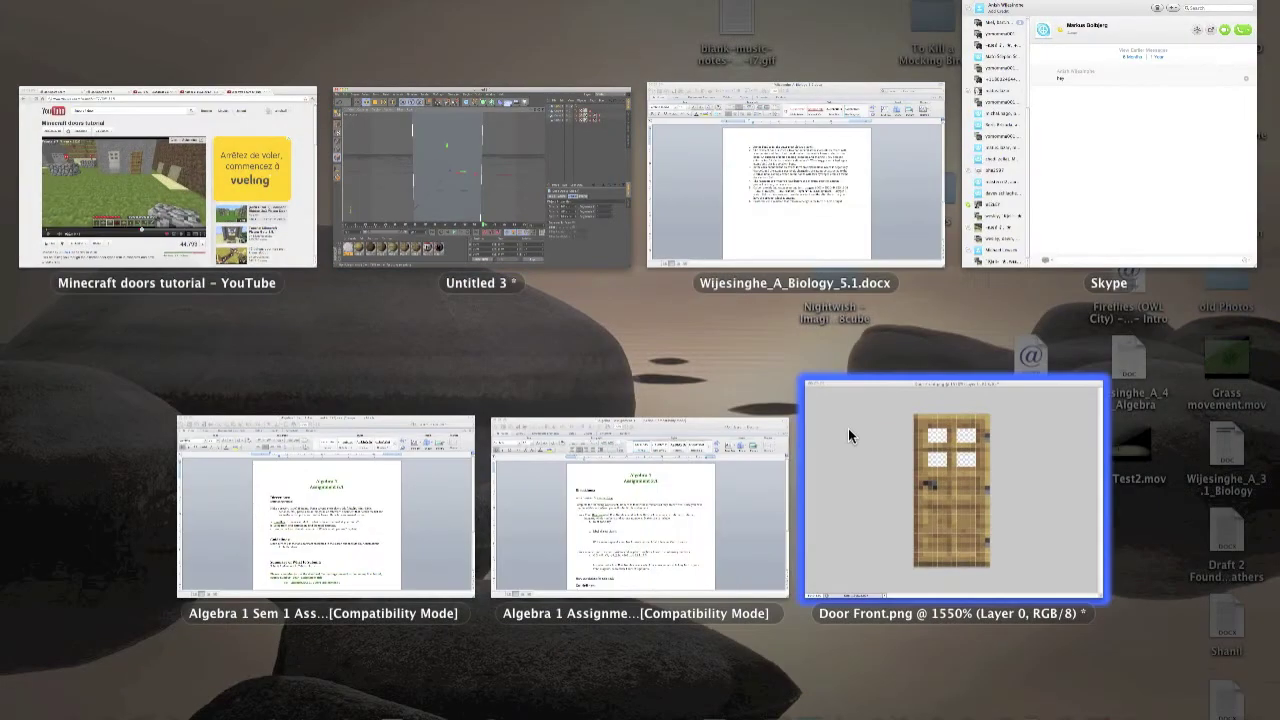
left_click(848, 428)
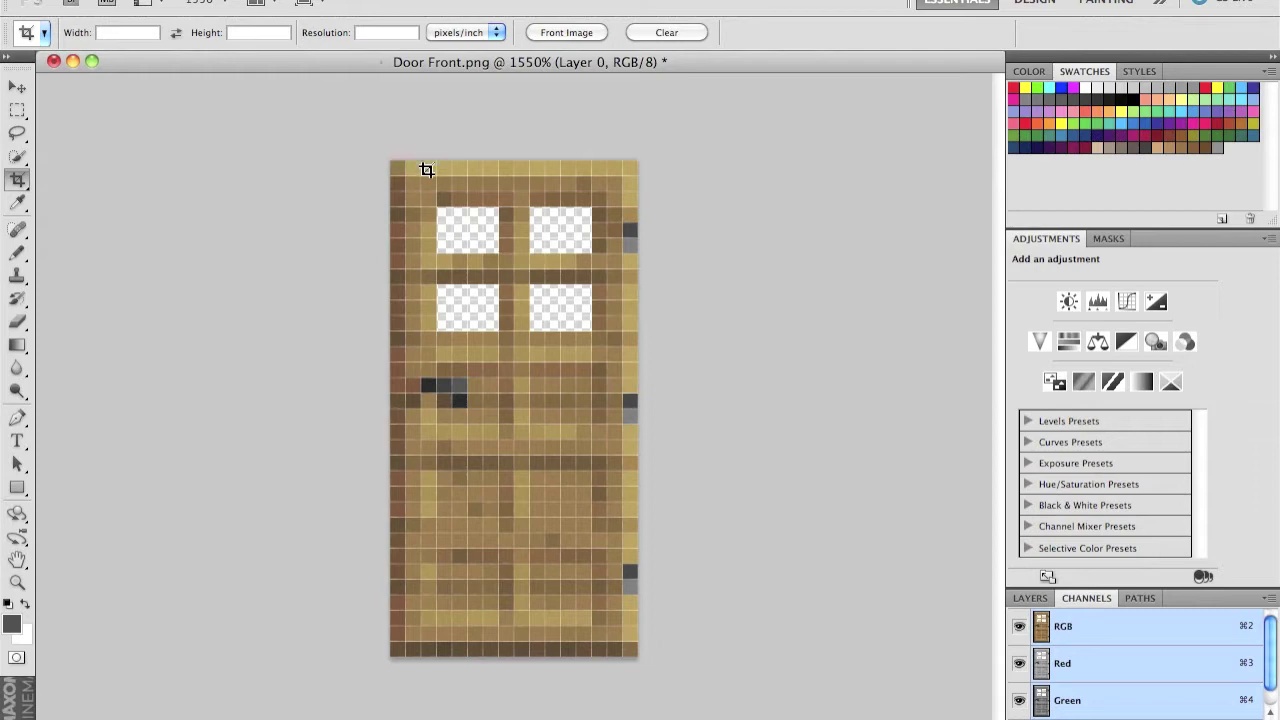
left_click_drag(430, 162, 390, 657)
key("Escape")
key("super+z")
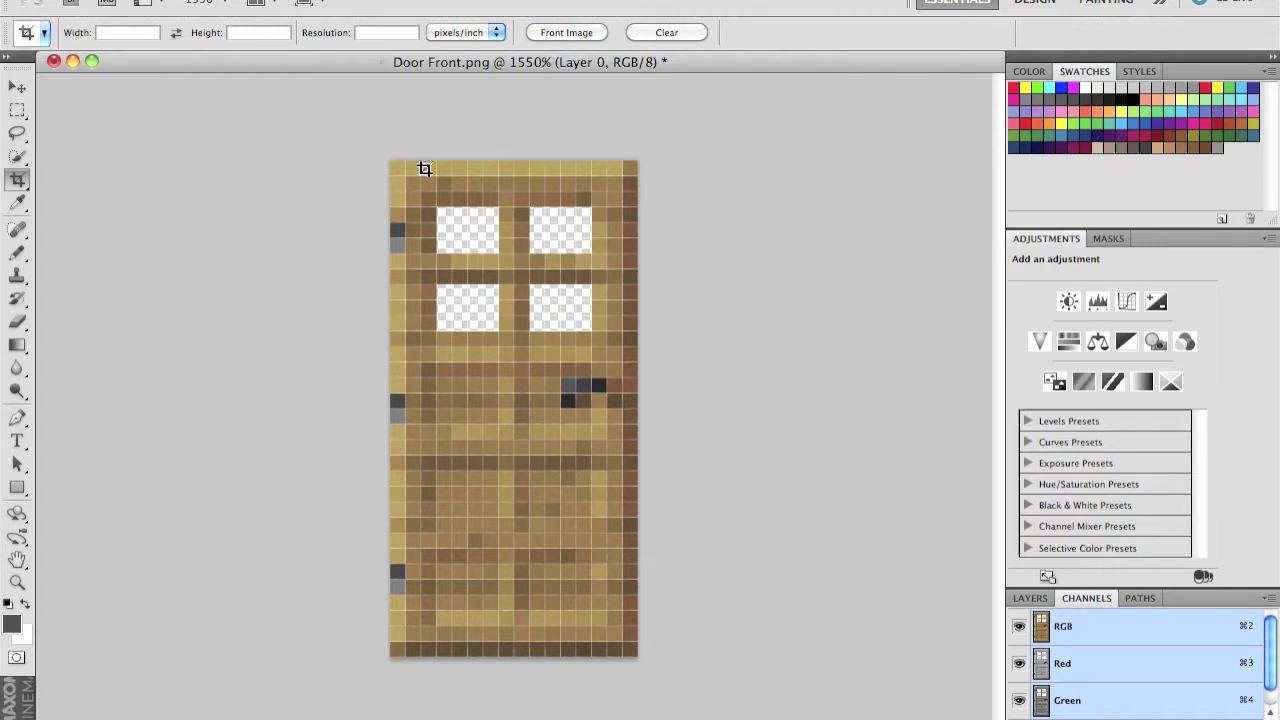
- Crop the door image to the three-pixel-wide strip along its hinge edge, and undo that crop
left_click_drag(434, 162, 376, 705)
key("Return")
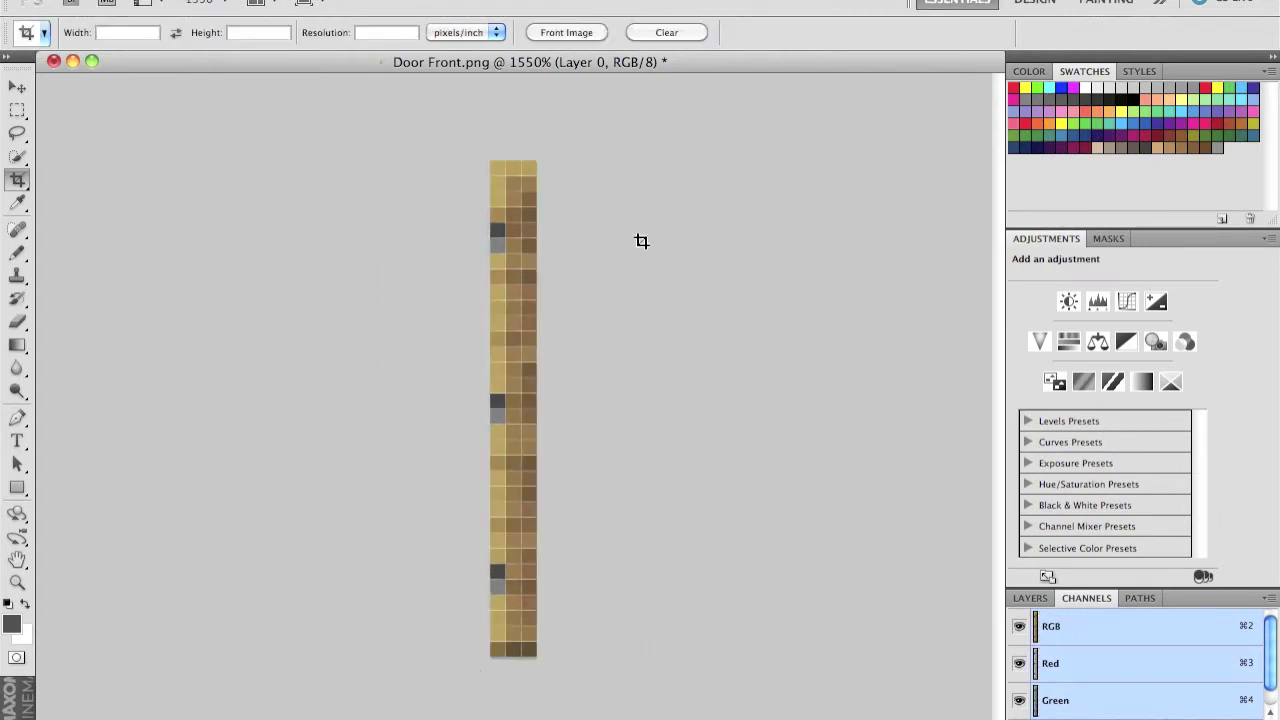
key("super+z")
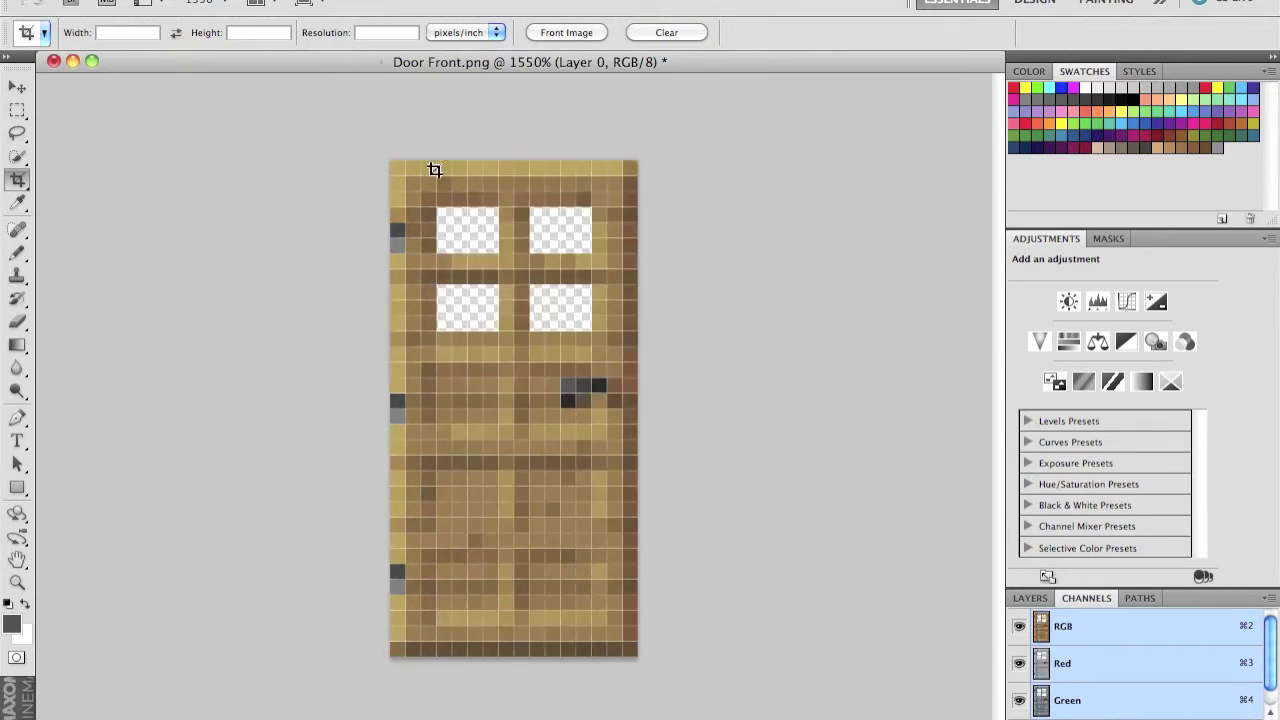
- Crop the door image to the three-pixel-high strip along its top edge, and undo that crop
left_click_drag(390, 178, 686, 192)
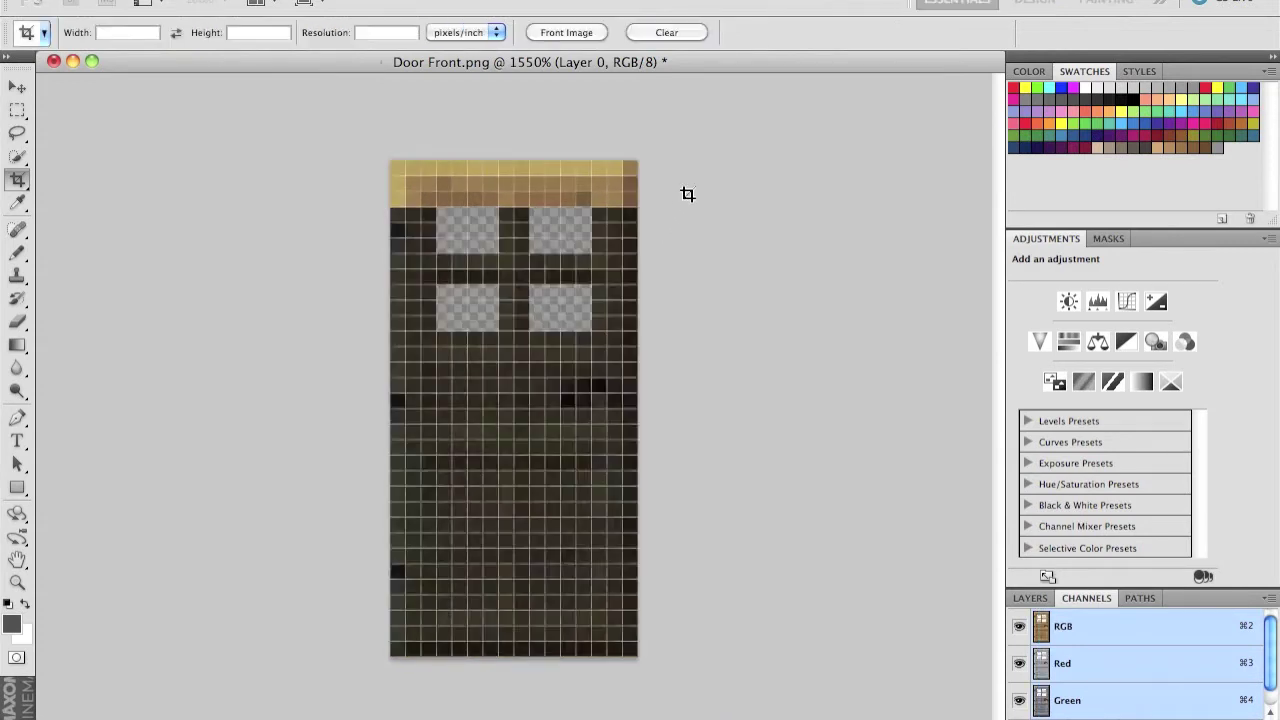
key("Return")
key("super+z")
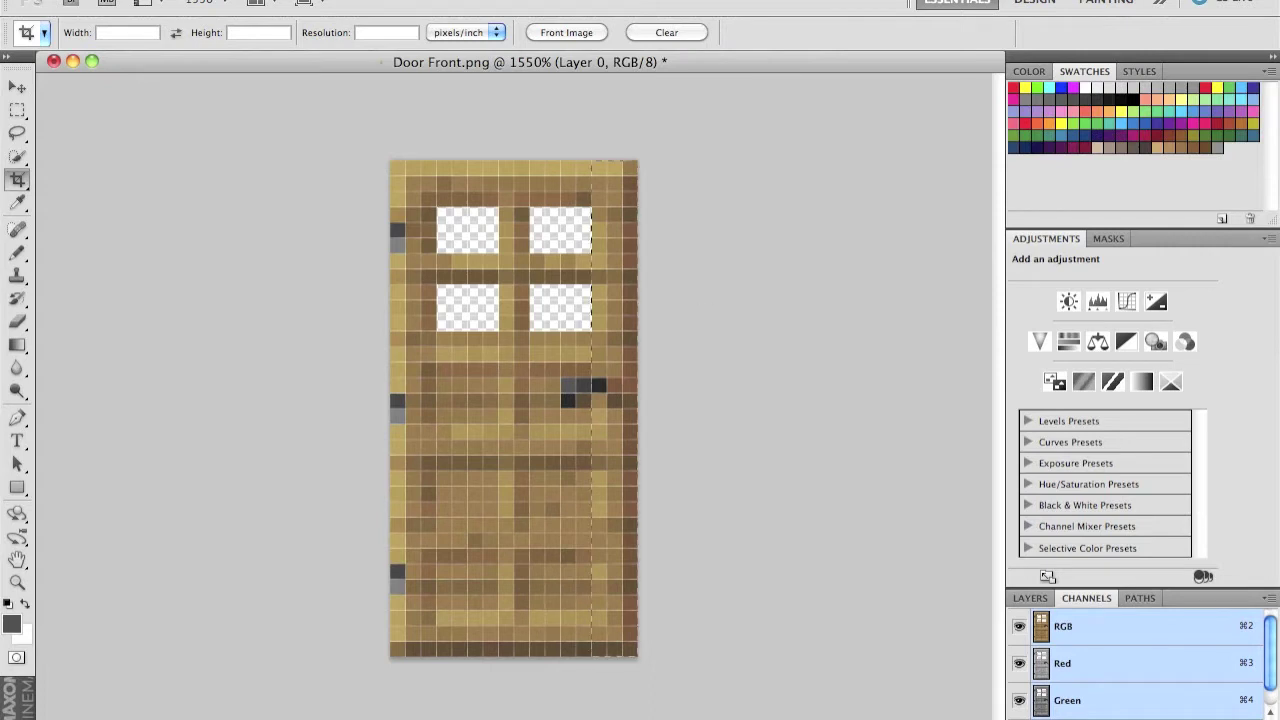
- Crop the door image to the three-pixel-wide strip along its handle edge and sample a brown from it
left_click_drag(590, 652, 638, 160)
key("Return")
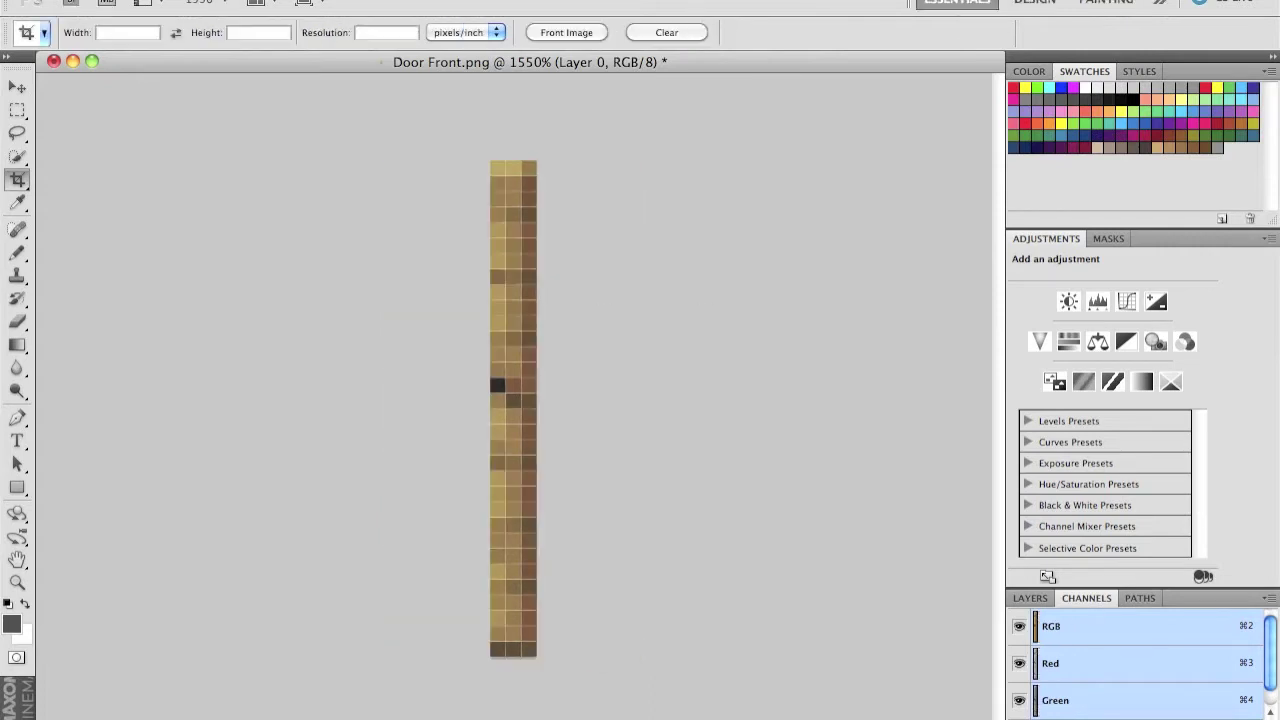
left_click(17, 203)
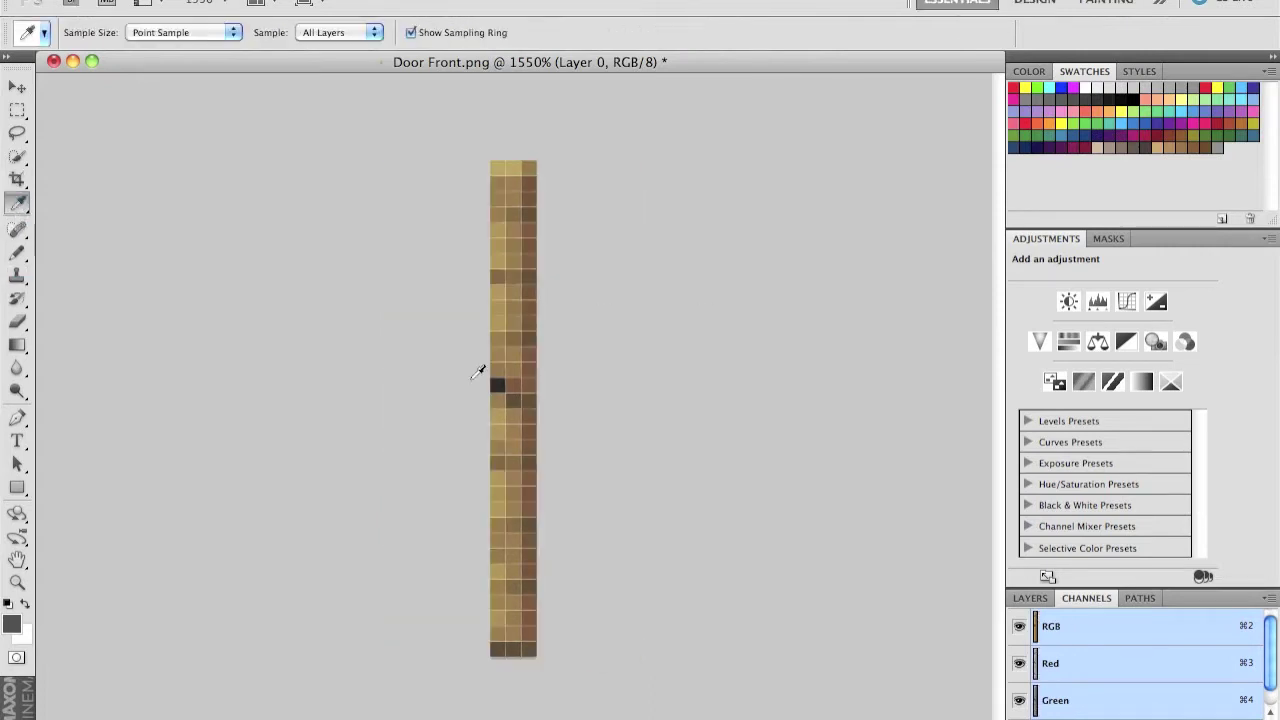
left_click(512, 395)
- Try the Pencil tool at size 1 on the cropped strip, and undo back to the full door image
left_click(17, 229)
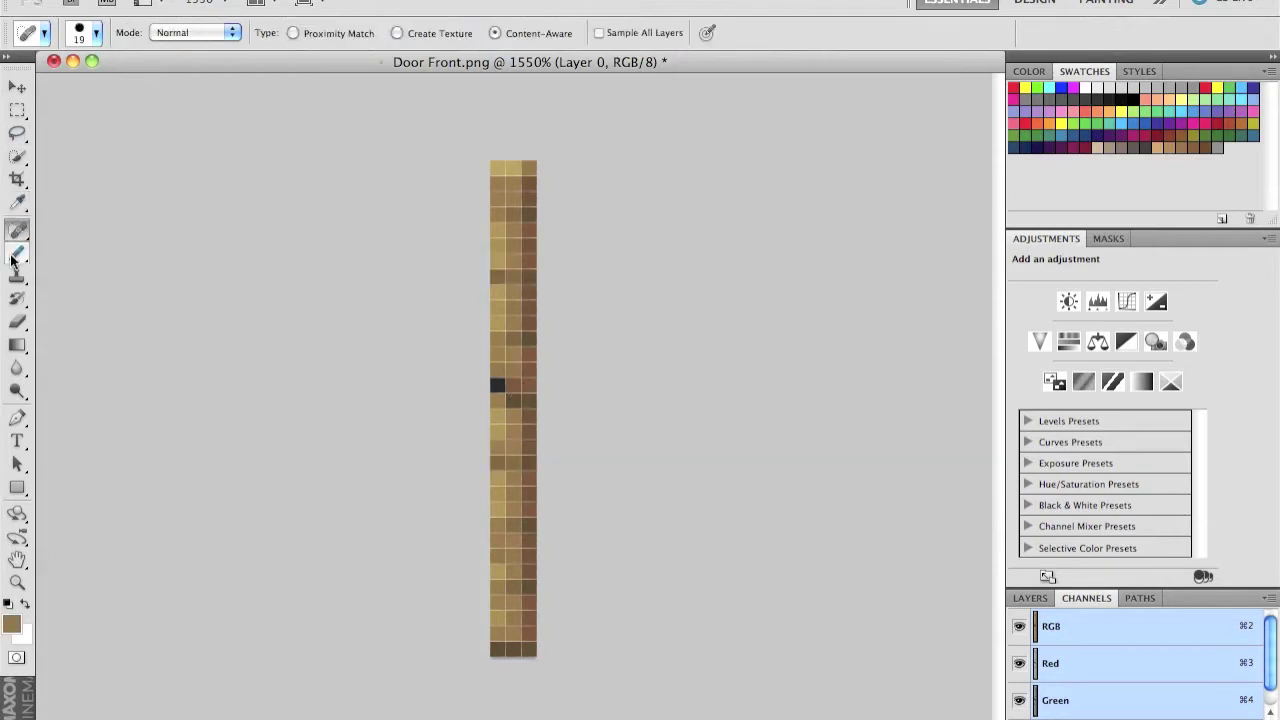
left_click(16, 251)
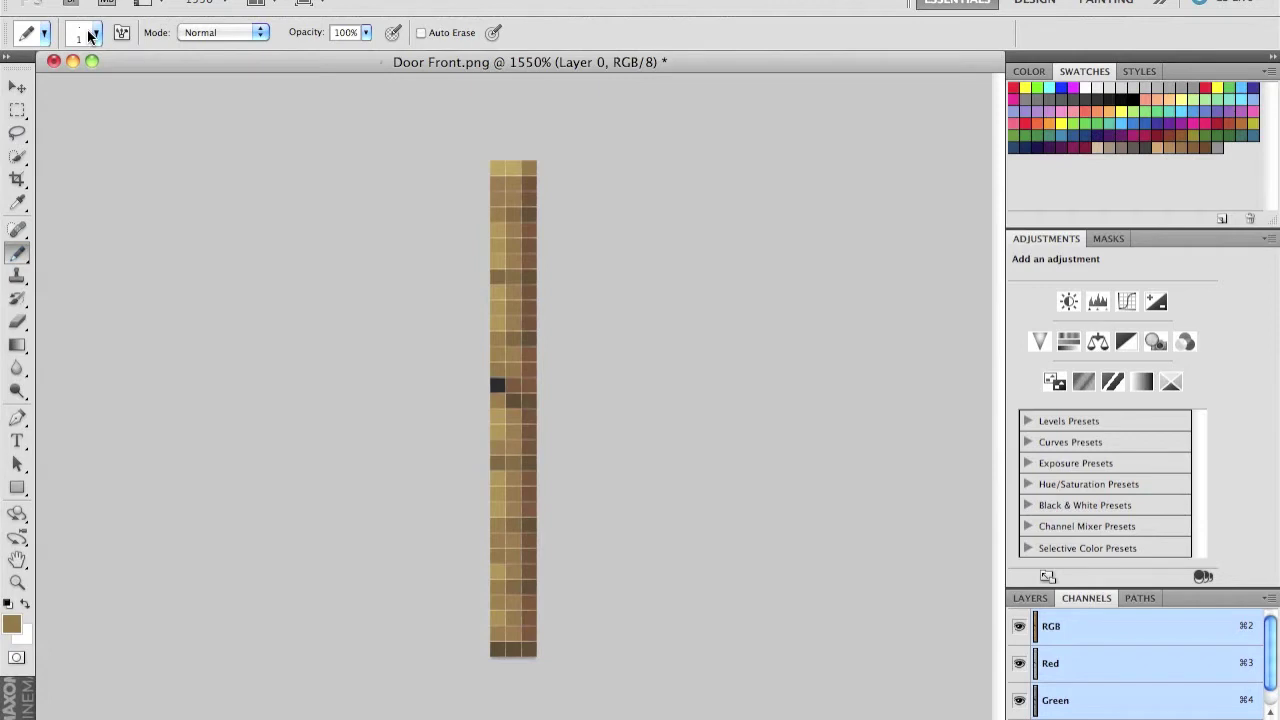
left_click(524, 396)
key("alt+super+z")
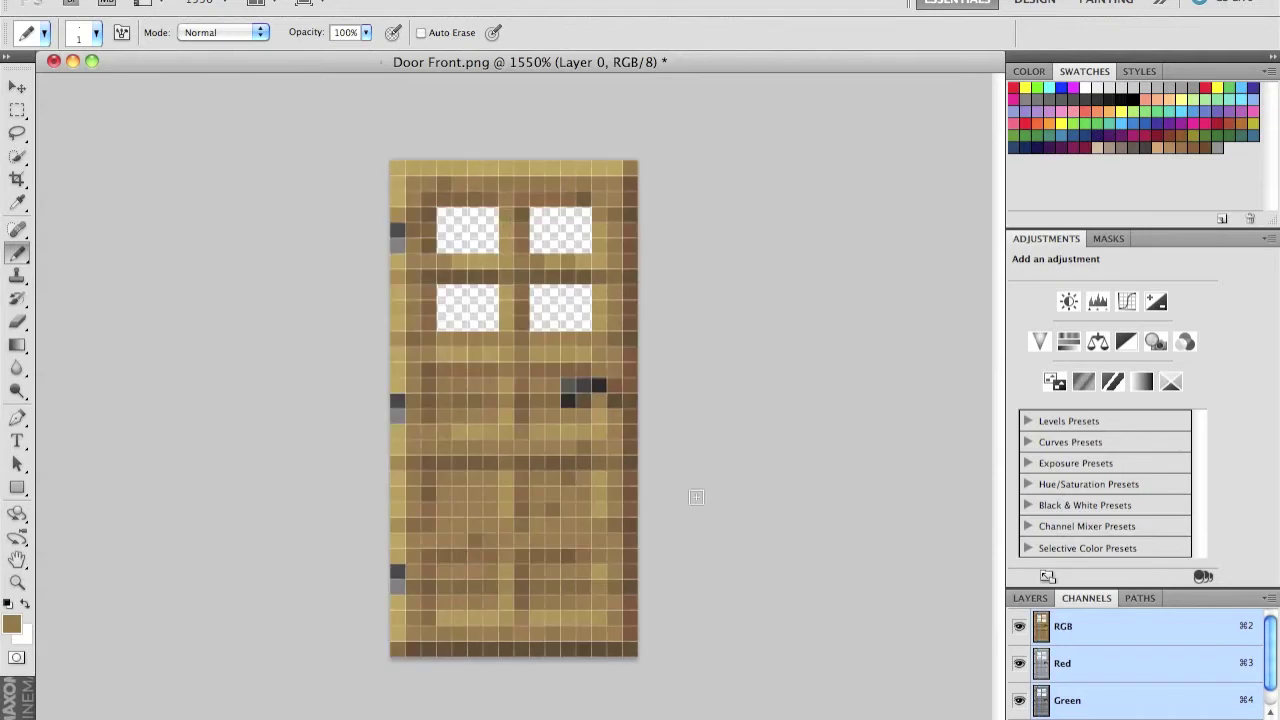
- Flip the door image's canvas horizontally
left_click(255, 2)
mouse_move(278, 38)
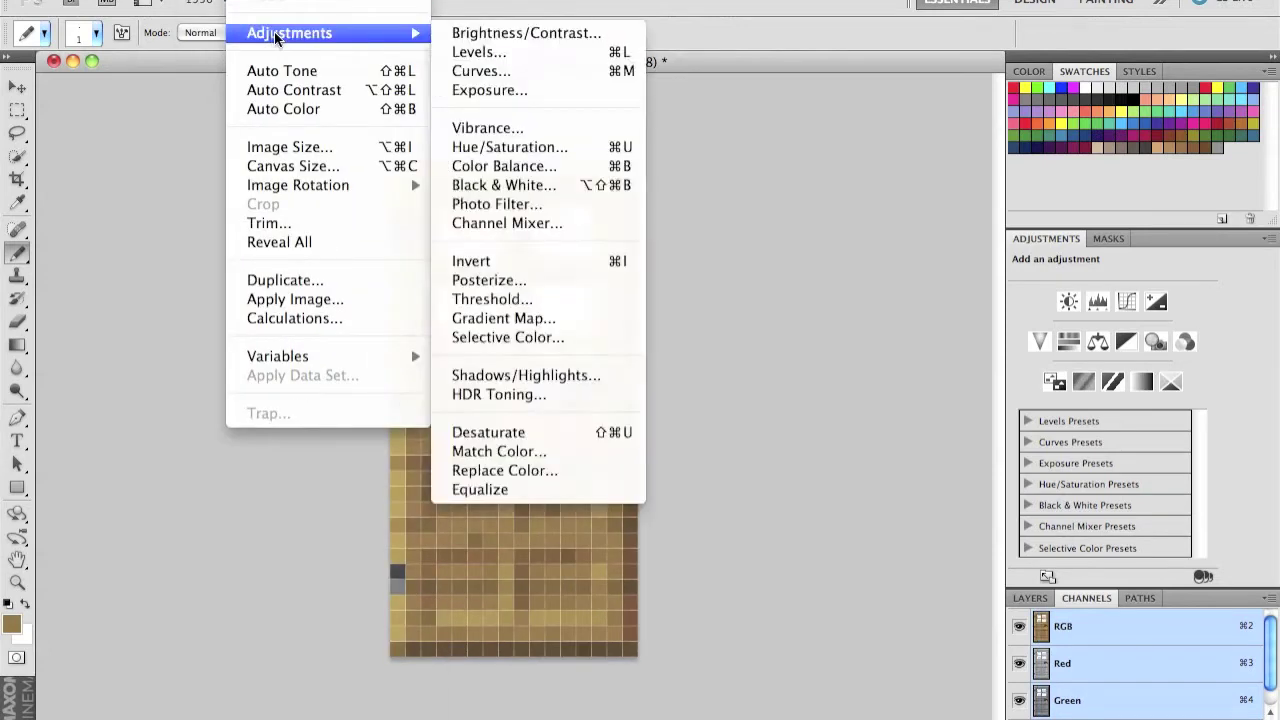
mouse_move(304, 184)
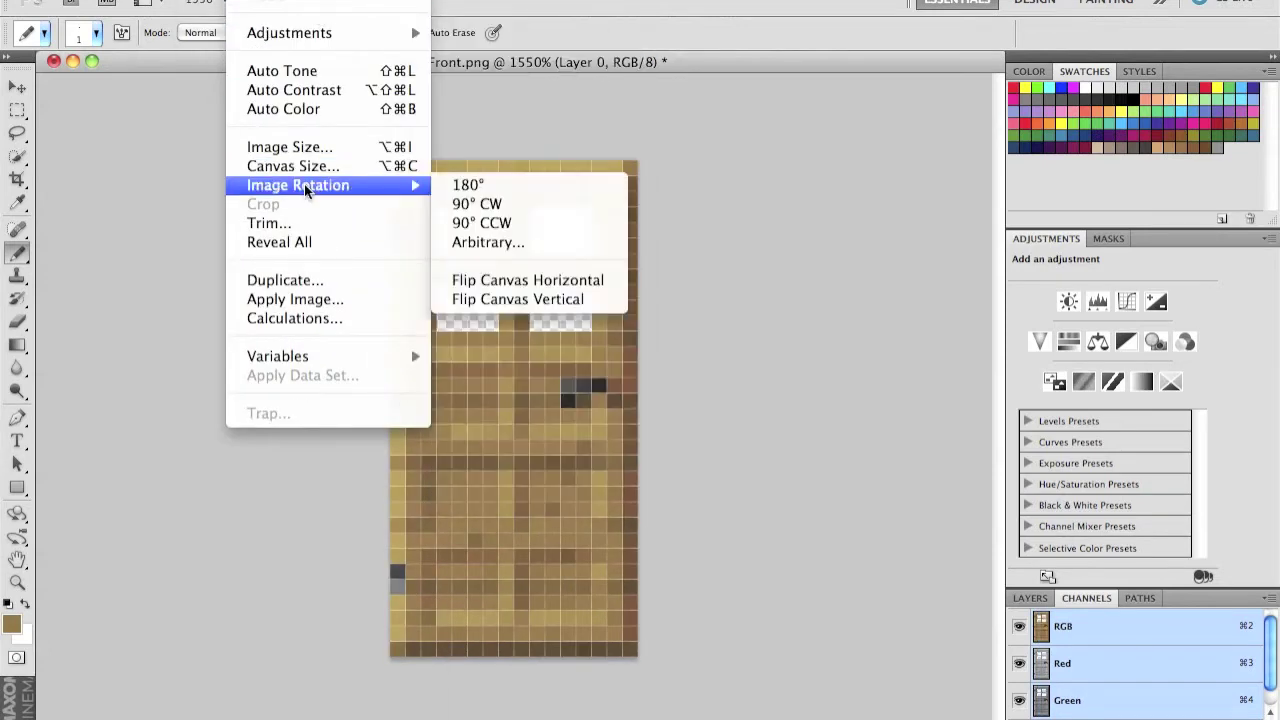
left_click(503, 280)
left_click(308, 2)
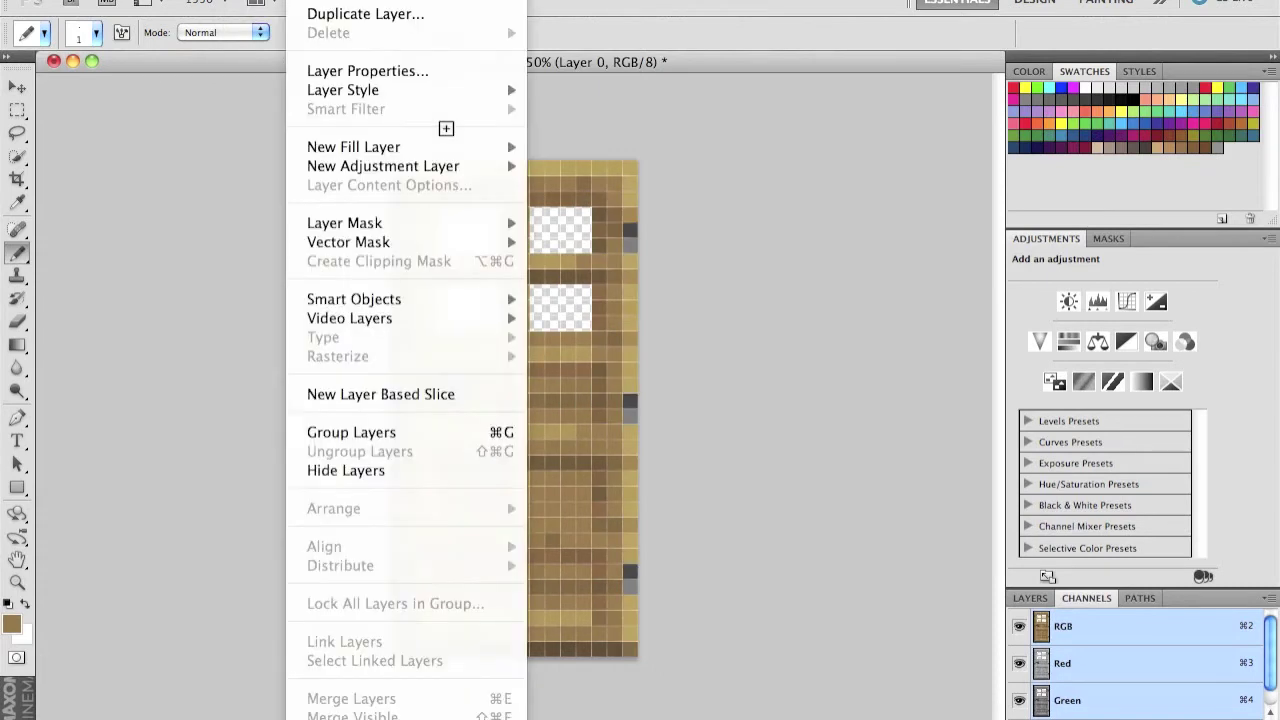
key("Escape")
- Switch back to the Cinema 4D scene and convert Cube.4 into an editable polygon object
key("F3")
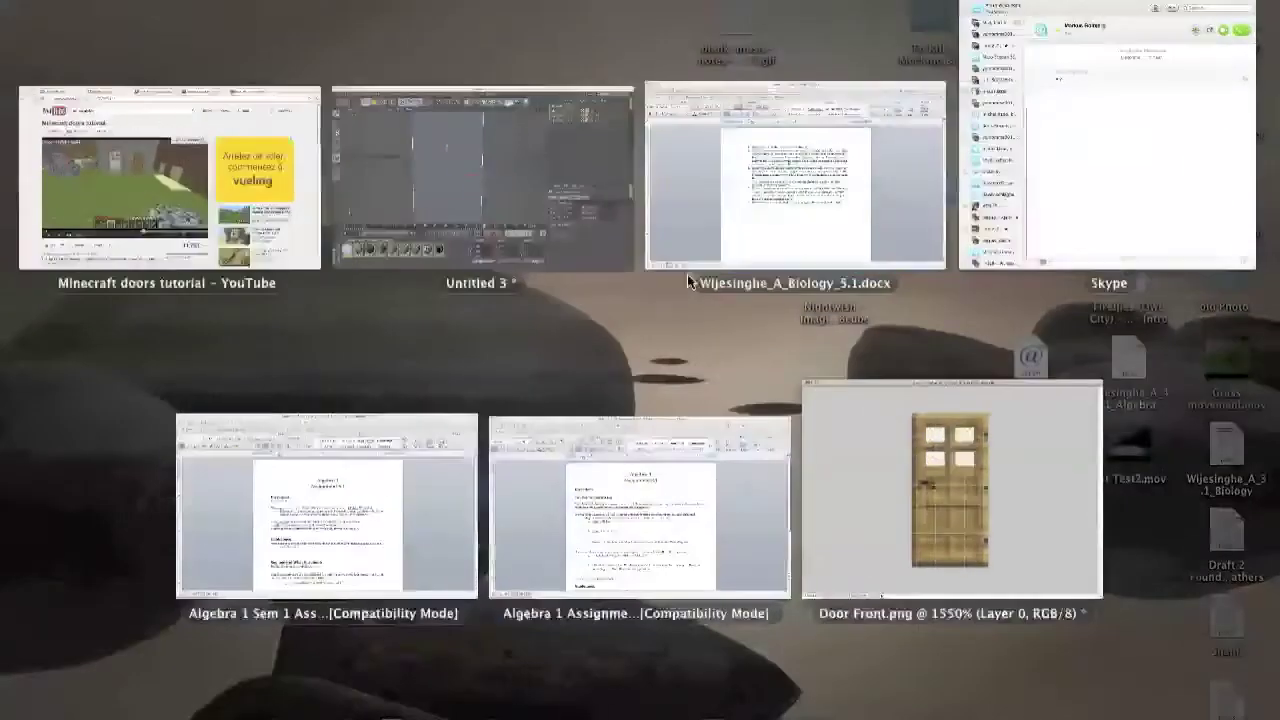
left_click(545, 244)
left_click_drag(576, 368, 520, 380, "alt")
left_click(17, 88)
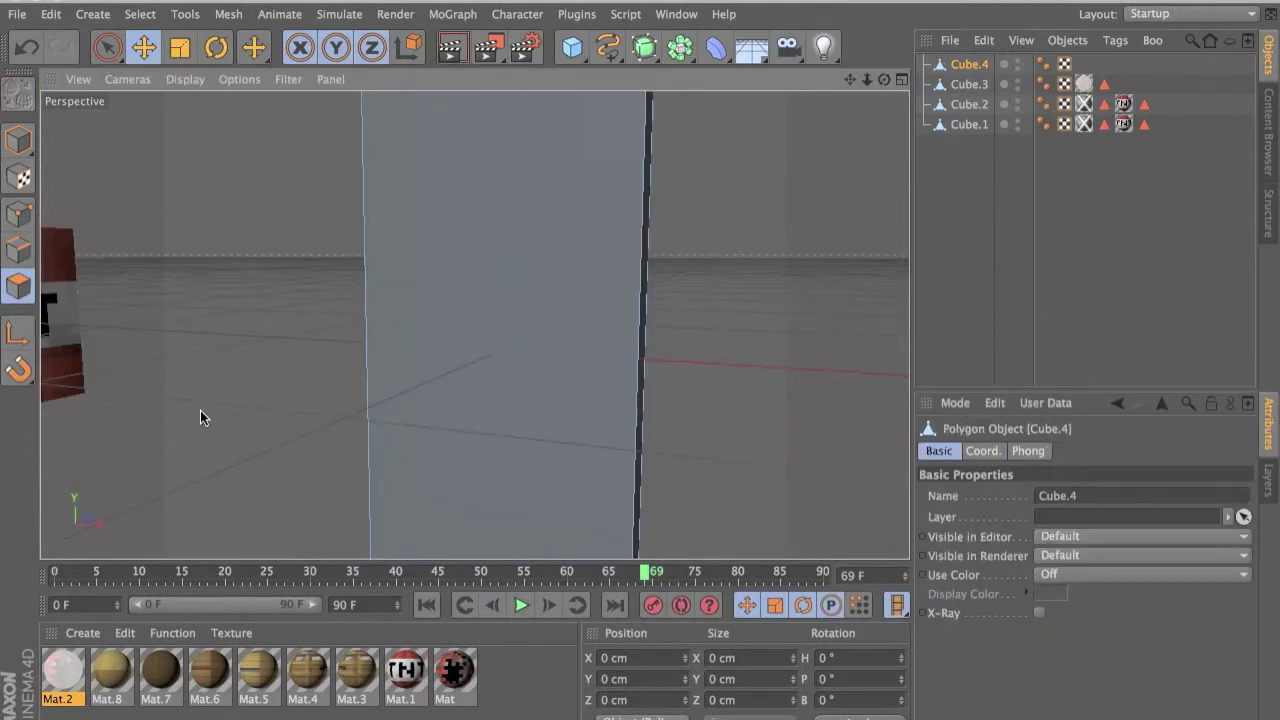
- Apply the door materials Mat.4 and Mat.3 to the two opposite broad faces of Cube.4
left_click(541, 443)
left_click_drag(383, 567, 683, 491)
left_click_drag(357, 670, 640, 380)
- Select the door's narrow handle-side face and examine the textured door from the side, above and front
left_click_drag(670, 330, 908, 297, "alt")
left_click(580, 380)
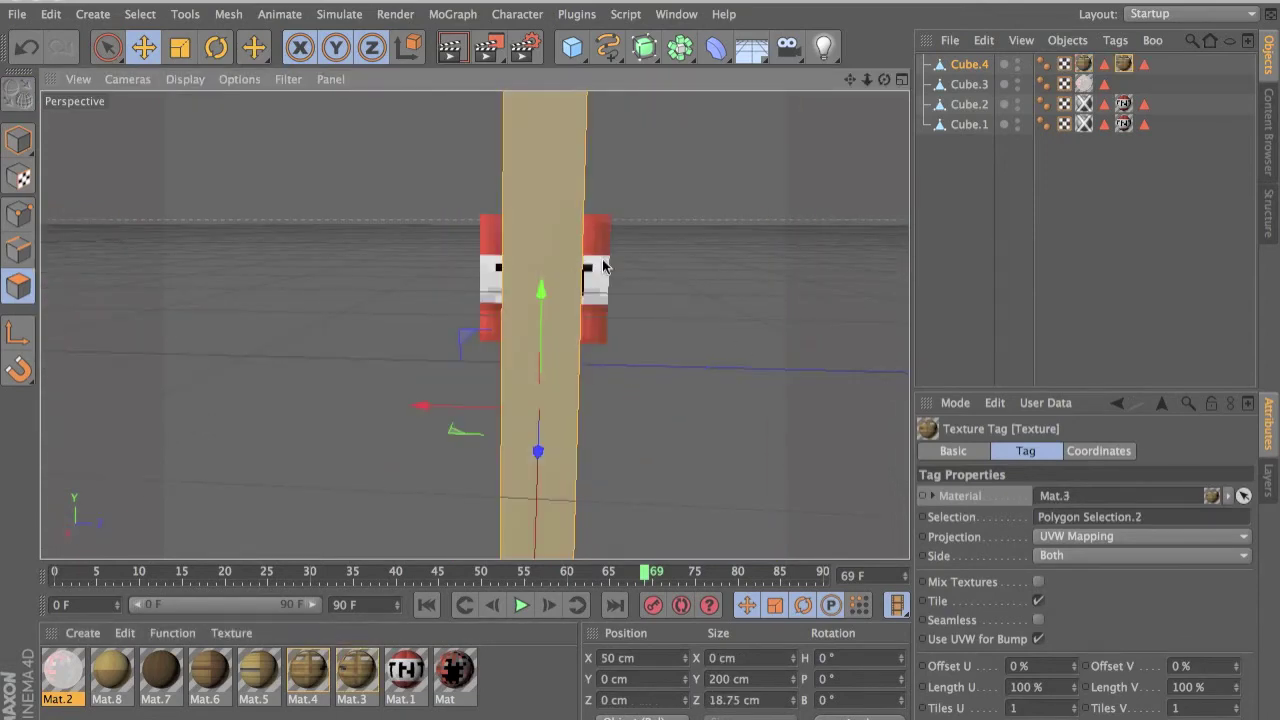
scroll(602, 259, "up", 3)
left_click_drag(602, 259, 48, 289, "alt")
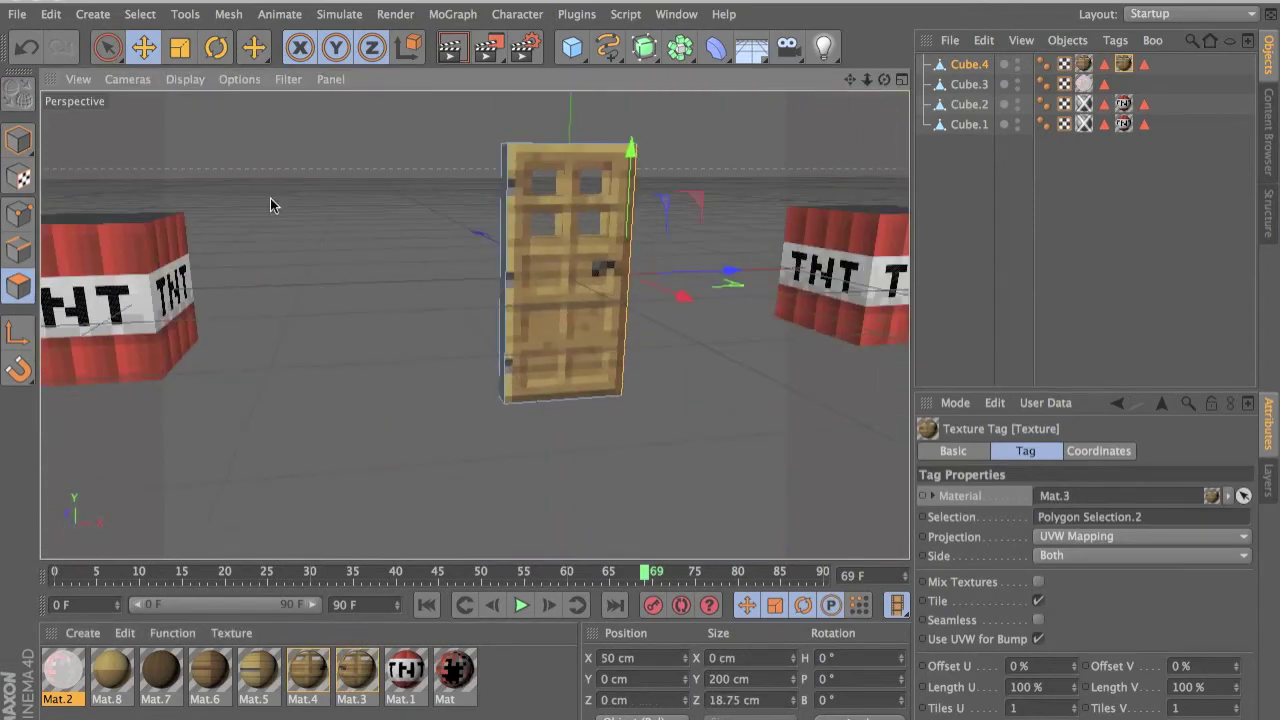
right_click_drag(543, 240, 604, 364, "alt")
middle_click_drag(604, 364, 378, 368, "alt")
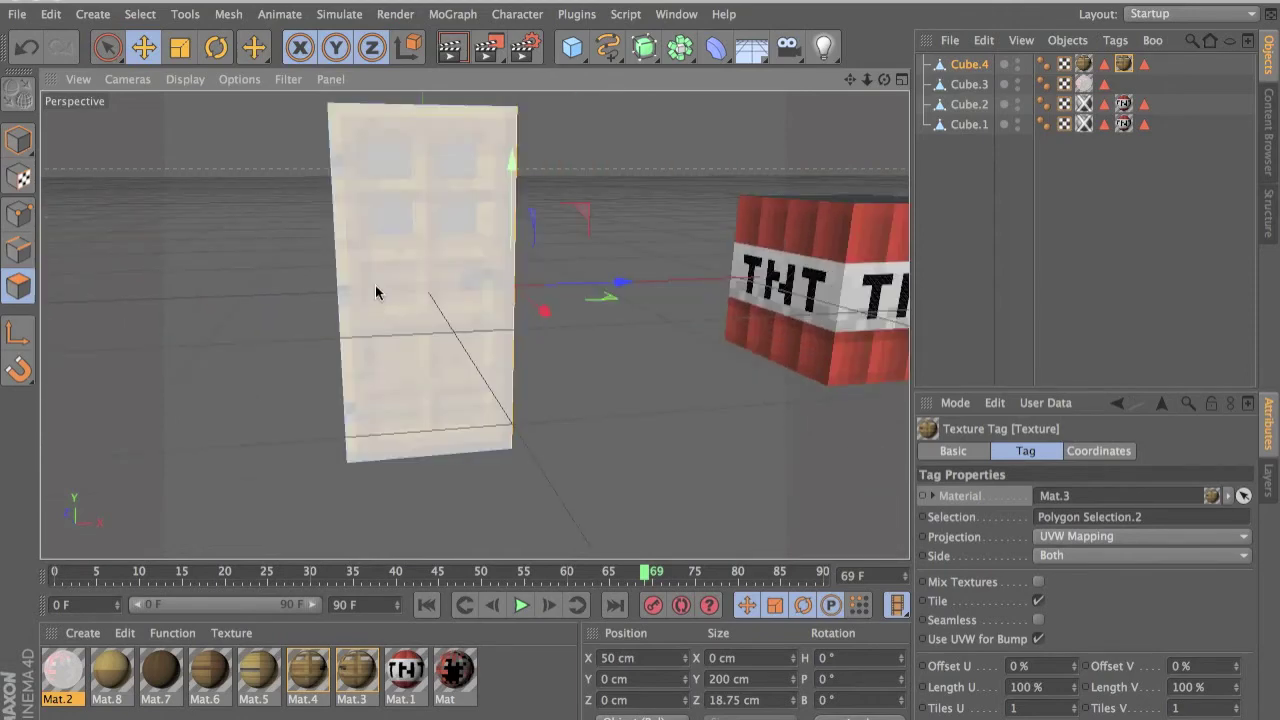
left_click_drag(434, 305, 346, 307, "alt")
scroll(447, 202, "up", 5)
left_click_drag(445, 208, 289, 360, "alt")
right_click_drag(289, 360, 406, 325, "alt")
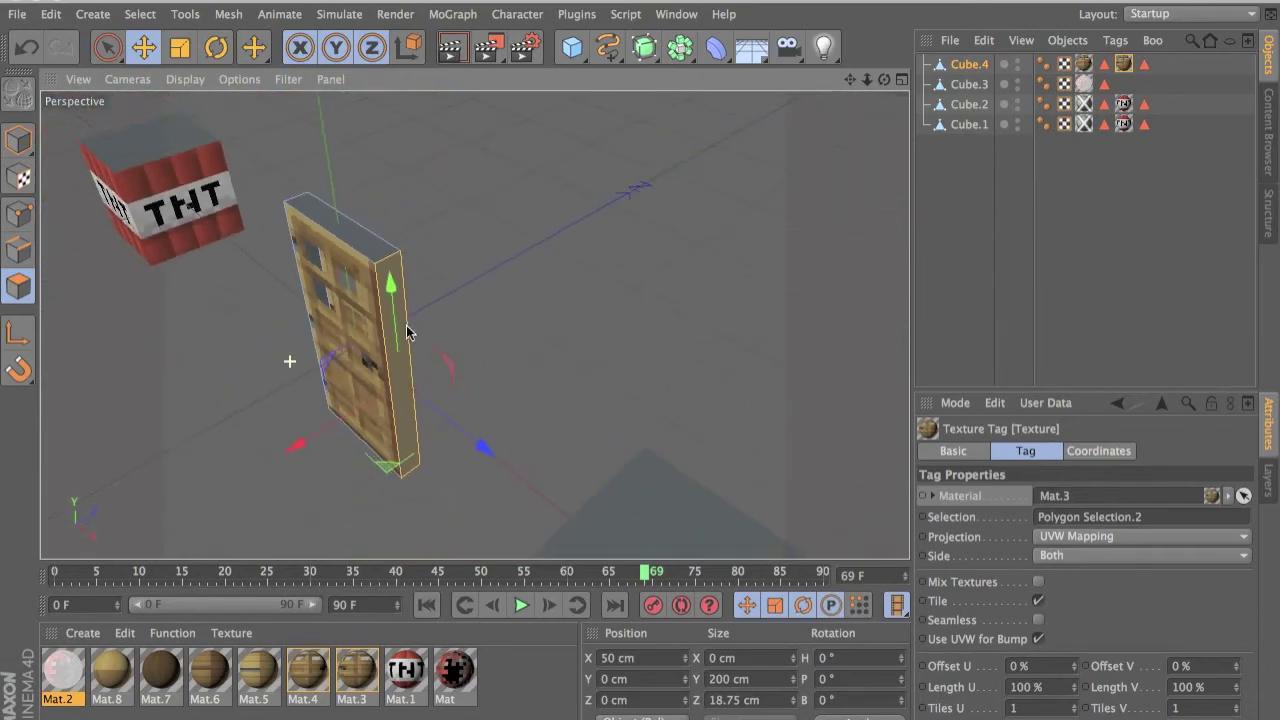
left_click_drag(406, 325, 344, 275, "alt")
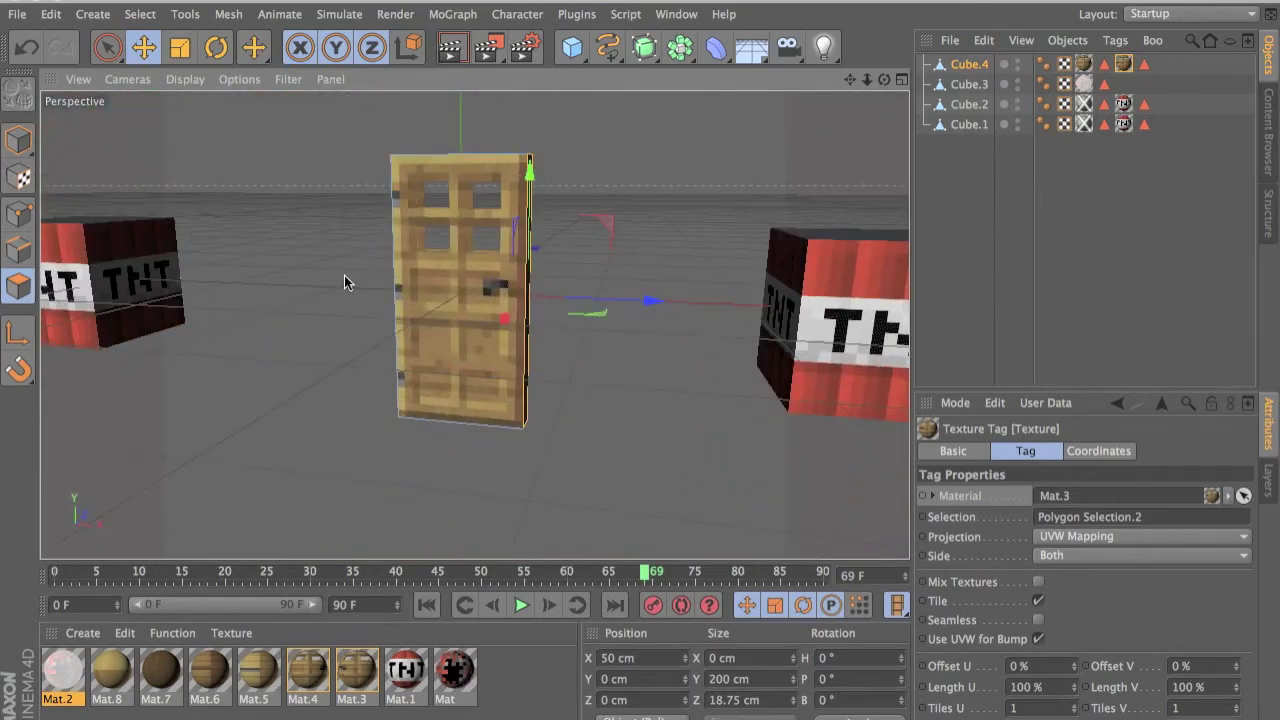
scroll(344, 275, "up", 5)
middle_click_drag(570, 272, 442, 272, "alt")
scroll(442, 272, "down", 3)
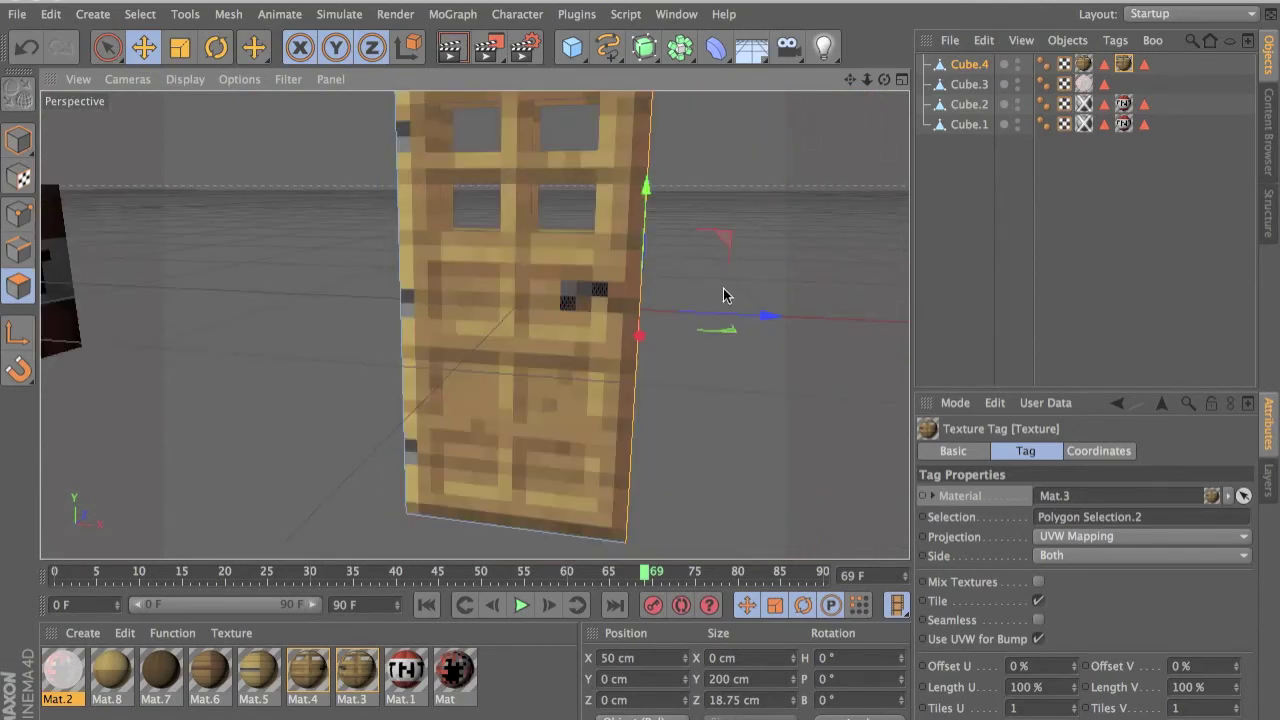
- Turn on axis editing for the whole door and move its axis about 37.5 cm along negative X towards the hinges
left_click(18, 140)
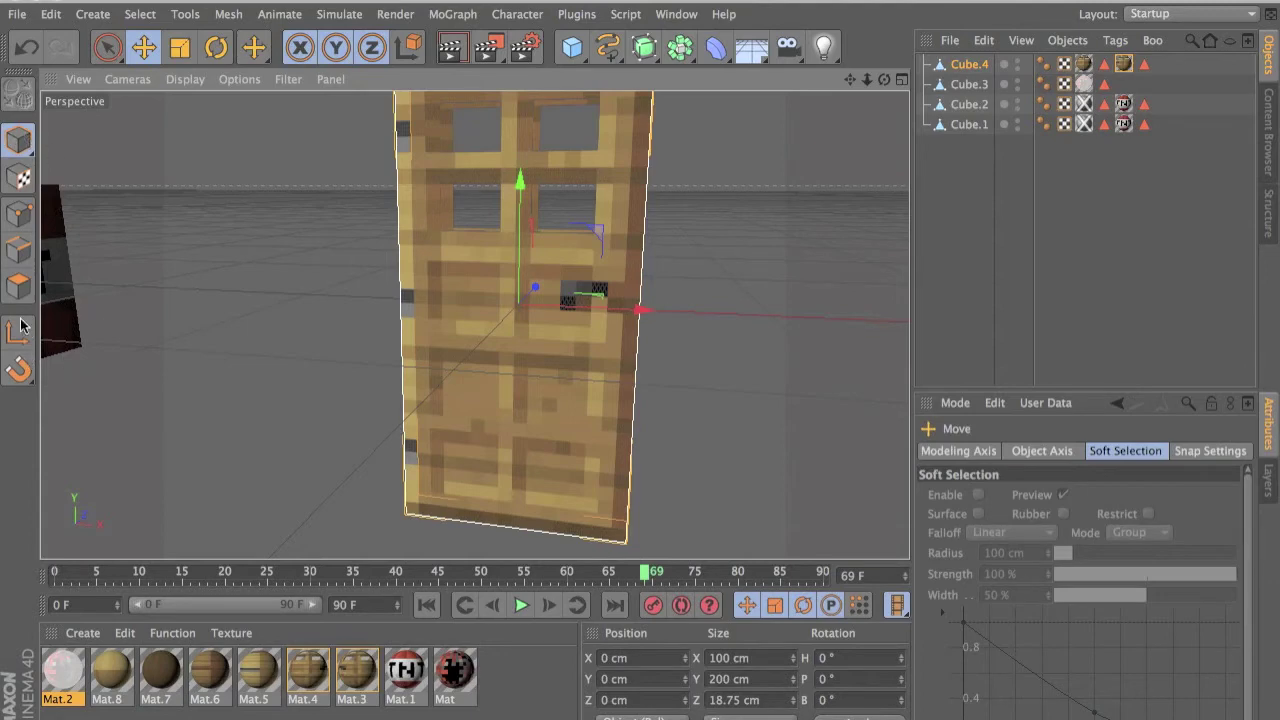
left_click_drag(435, 328, 520, 312, "alt")
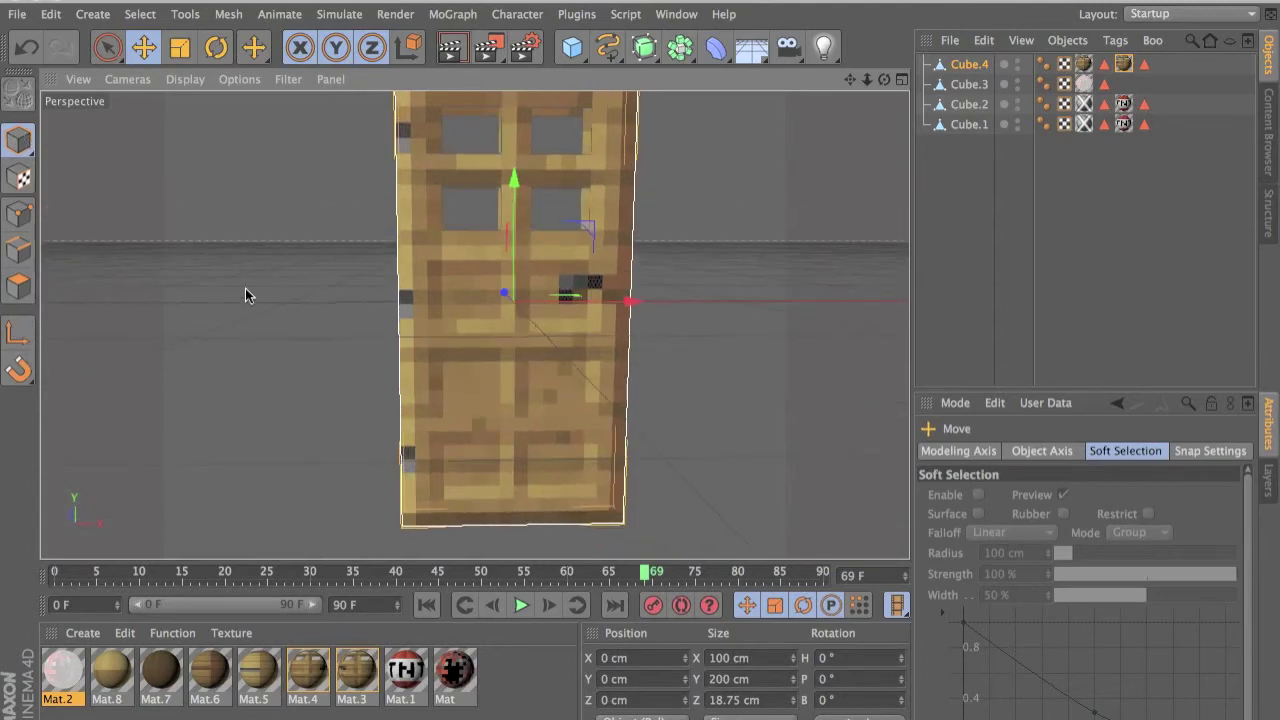
left_click(10, 150)
left_click(14, 145)
left_click(16, 327)
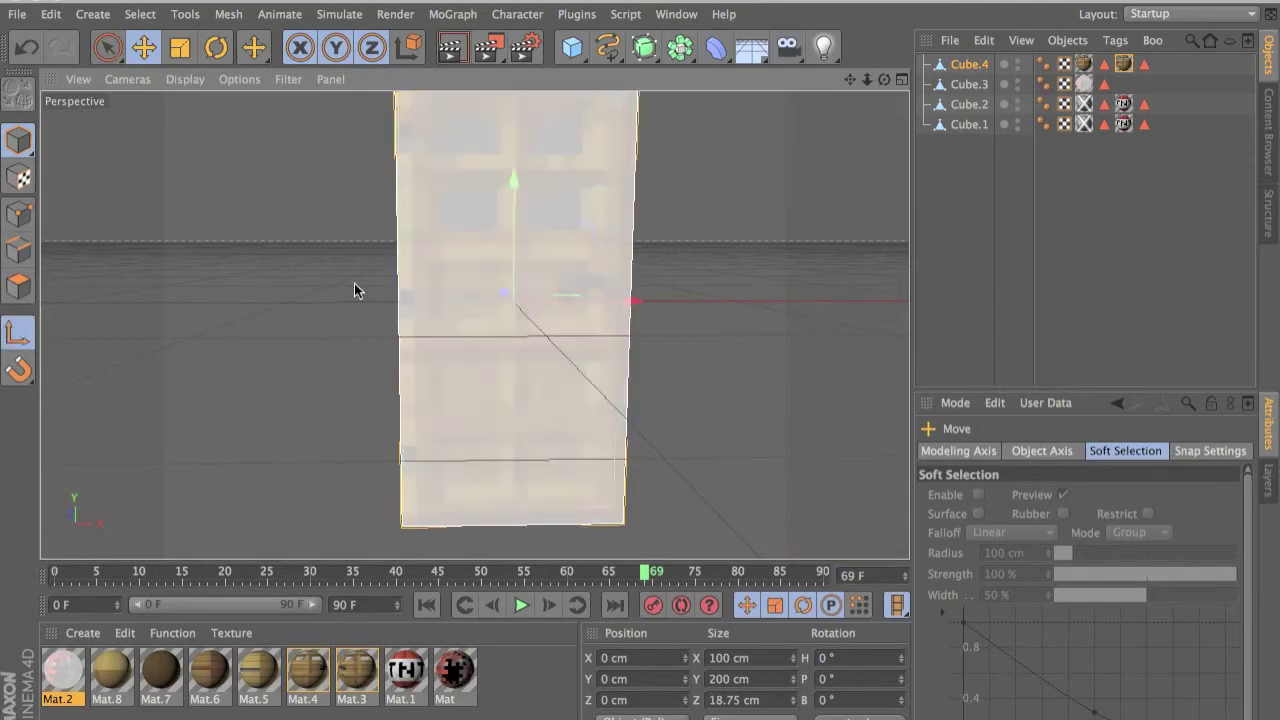
left_click_drag(614, 303, 530, 310)
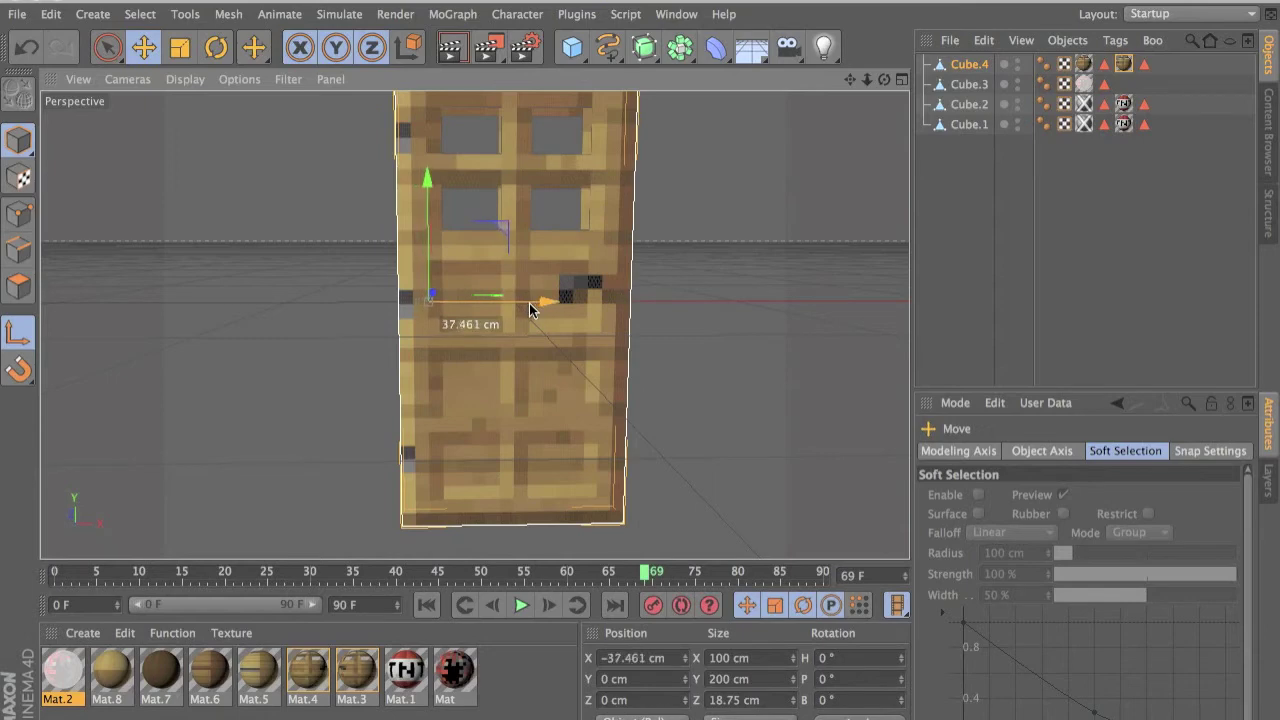
- Fine-tune the door's axis to about -37.95 cm in X and turn off axis editing
key("r")
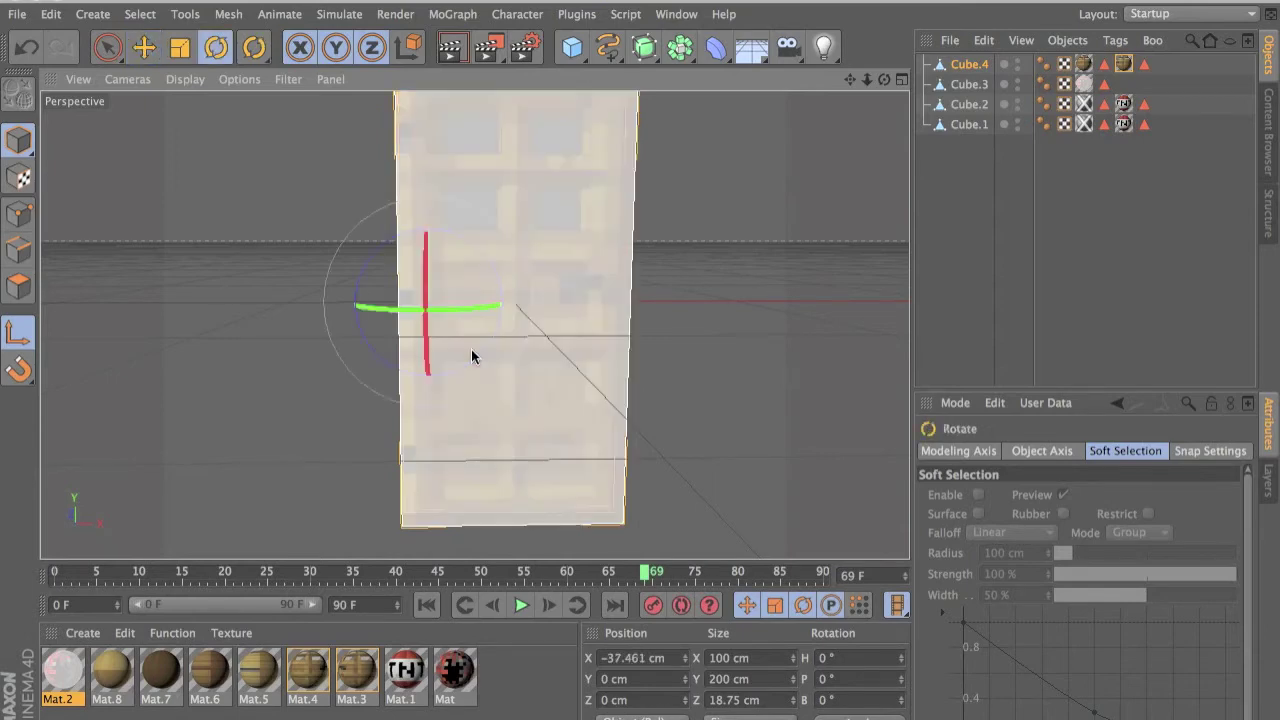
key("e")
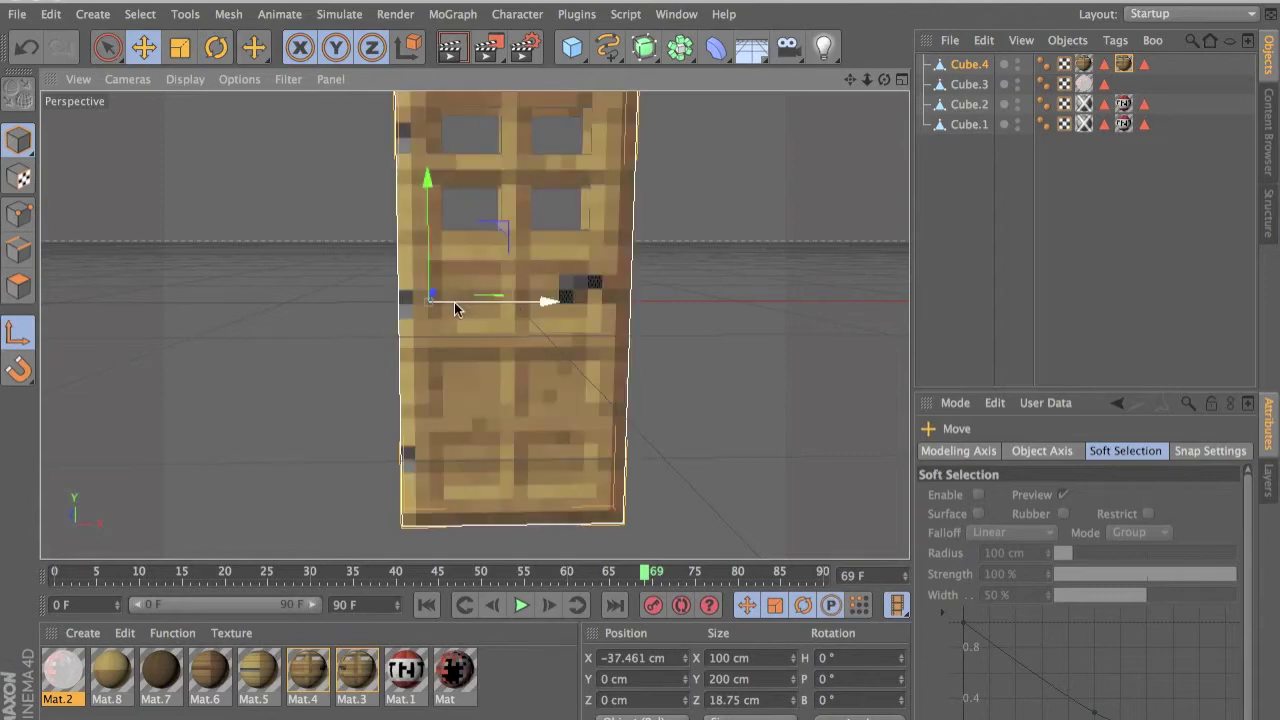
mouse_move(465, 304)
left_mouse_down()
mouse_move(484, 300)
mouse_move(472, 300)
left_mouse_up()
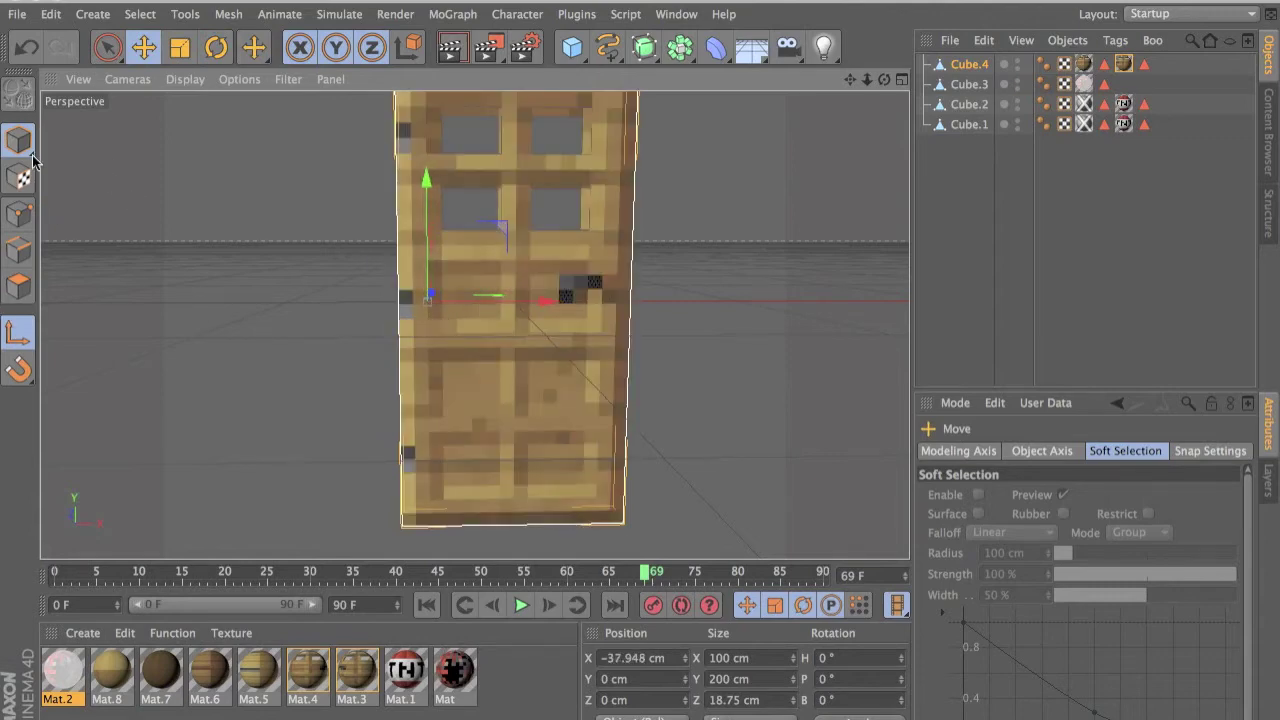
left_click(28, 339)
- Try rotating the door about its vertical hinge axis, and undo the rotation
key("r")
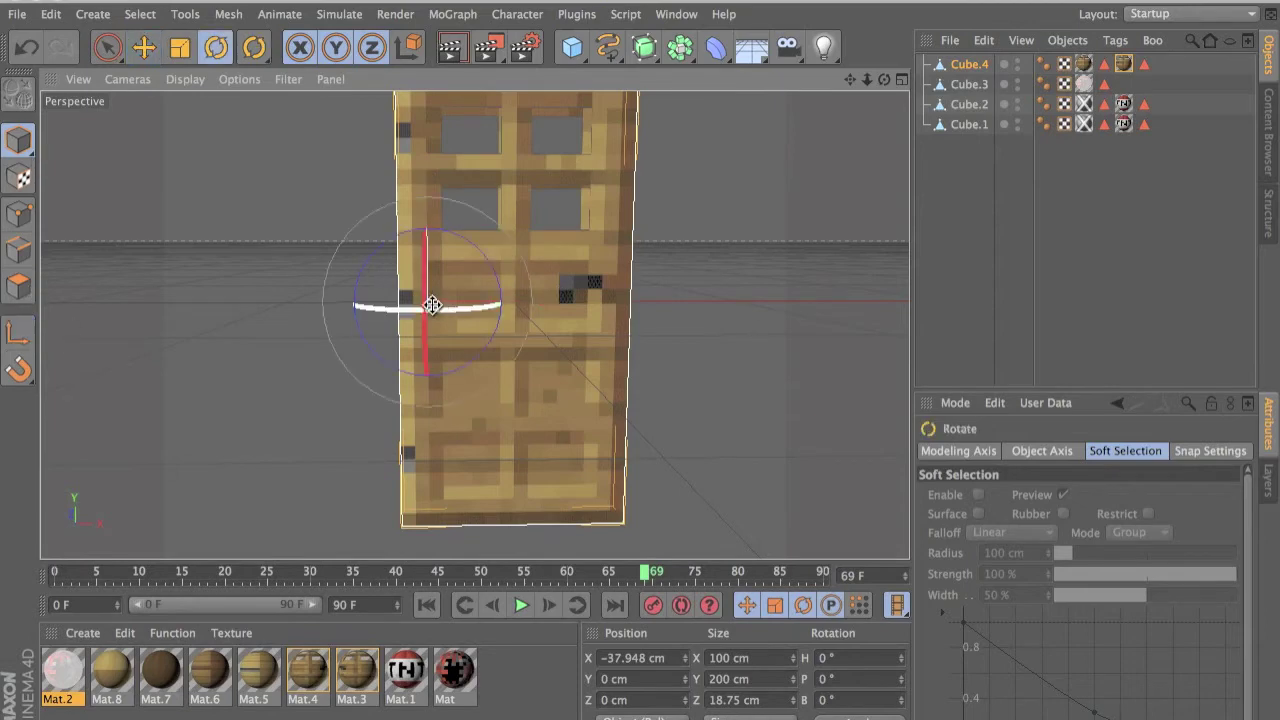
left_click_drag(429, 300, 630, 372)
key("super+z")
scroll(600, 354, "down", 6)
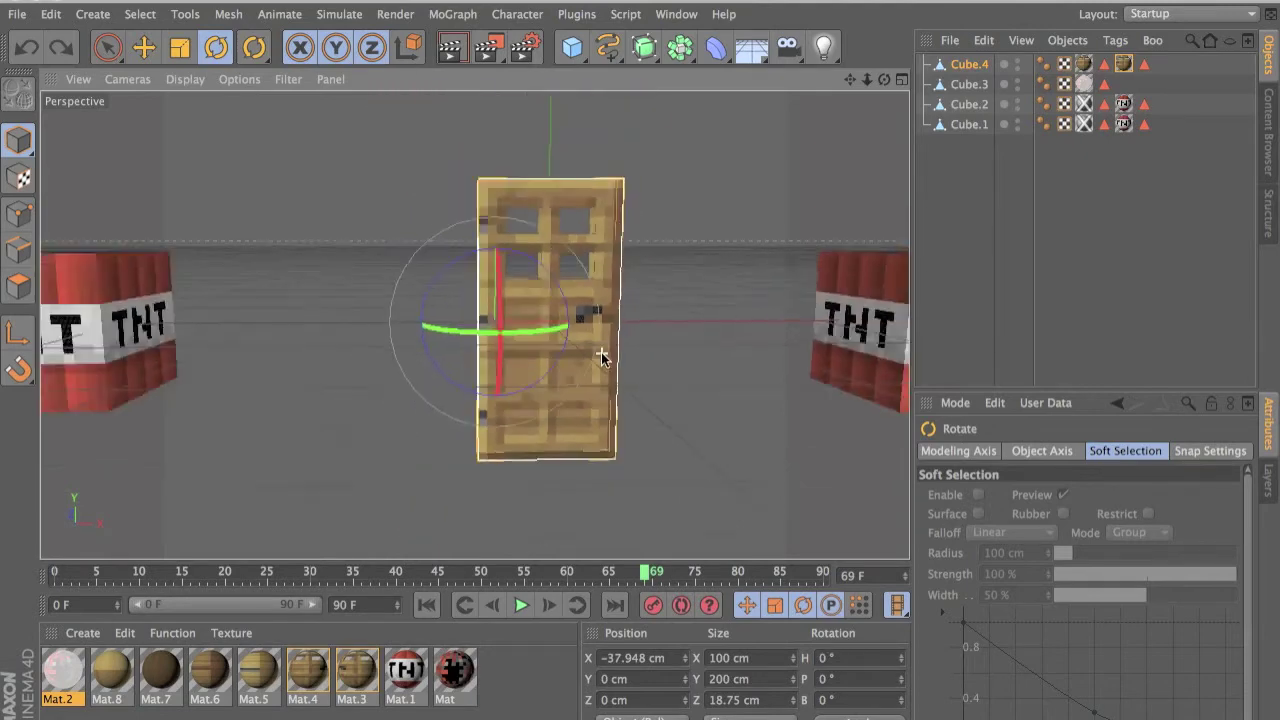
middle_click_drag(579, 341, 424, 338, "alt")
scroll(425, 338, "down", 1)
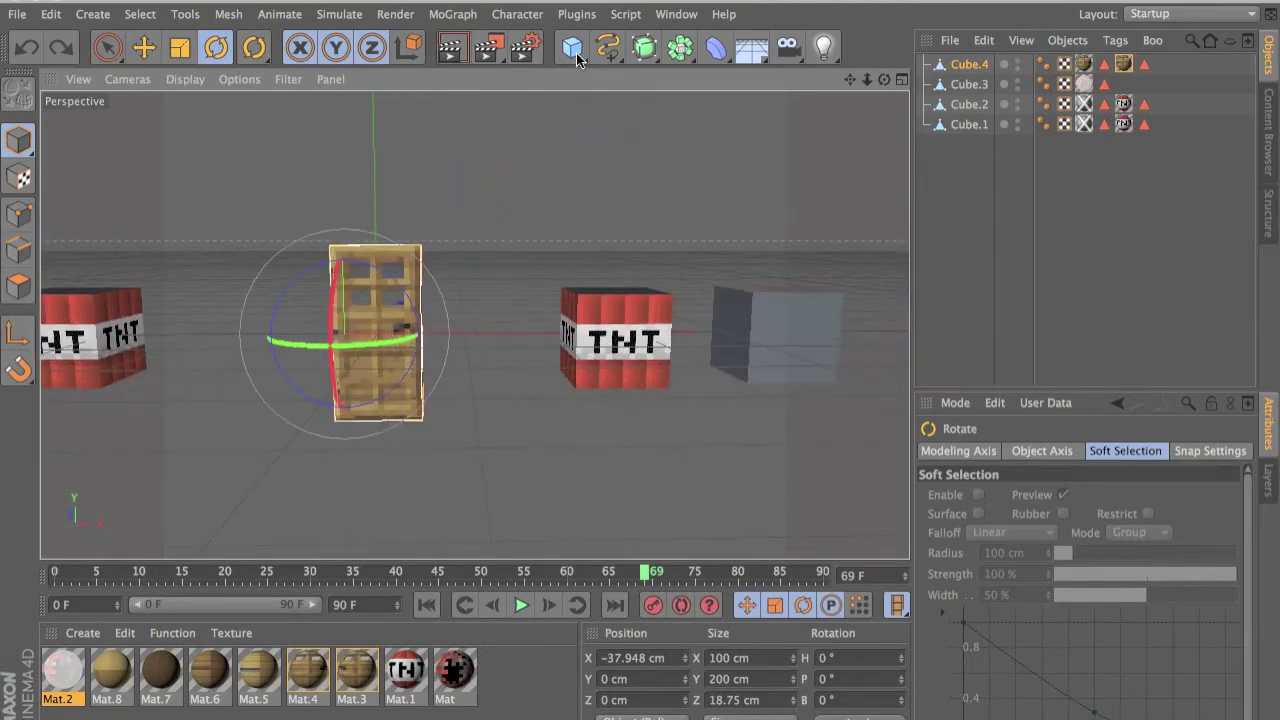
- Add a new cube and move it about 394 cm along negative Z, in front of the door
left_click_drag(573, 48, 737, 74)
key("e")
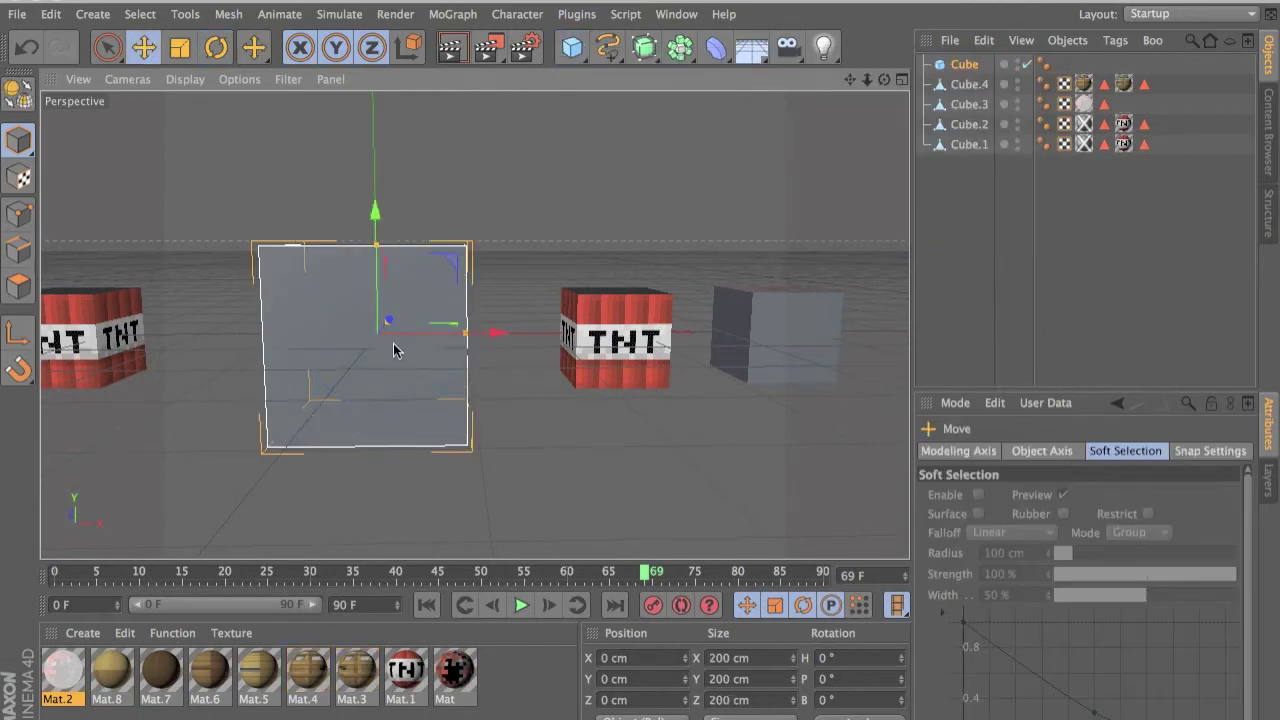
left_click_drag(389, 320, 359, 449)
middle_click_drag(359, 449, 668, 223, "alt")
scroll(668, 223, "down", 4)
middle_click_drag(632, 335, 475, 325, "alt")
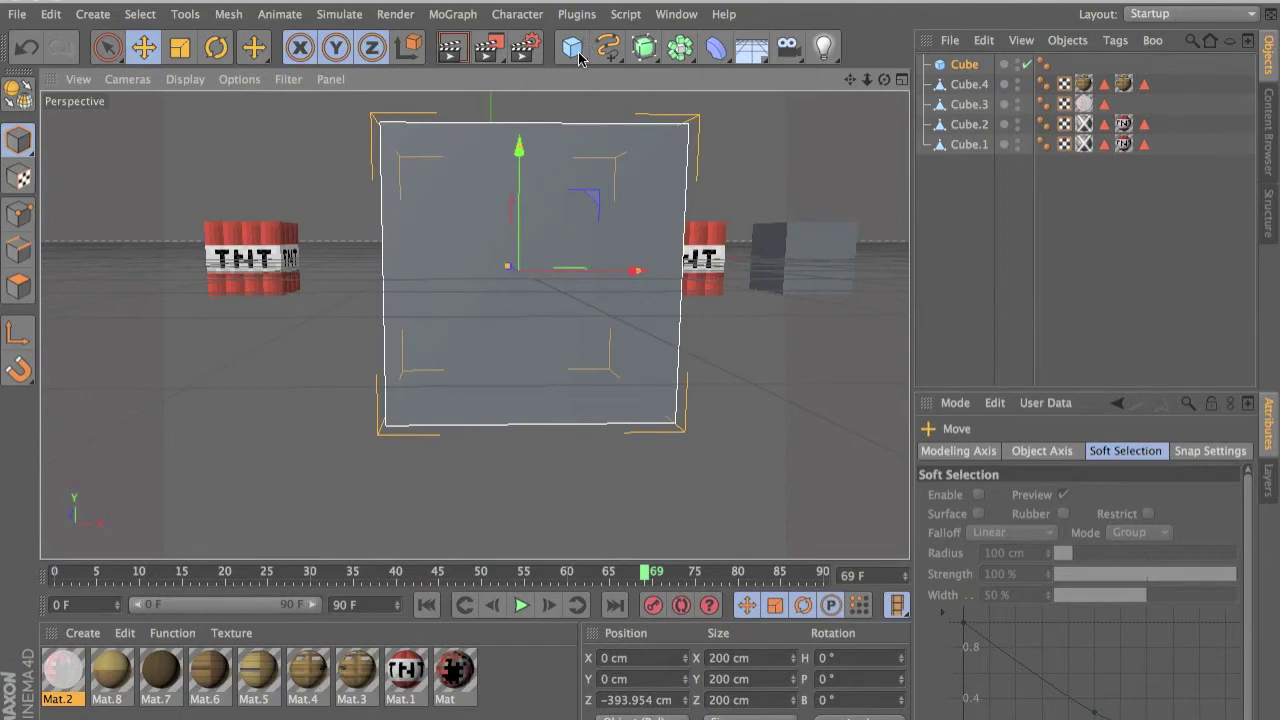
- Make the new cube editable and apply the Mat.3 door material to its front face only
left_click_drag(356, 670, 486, 352)
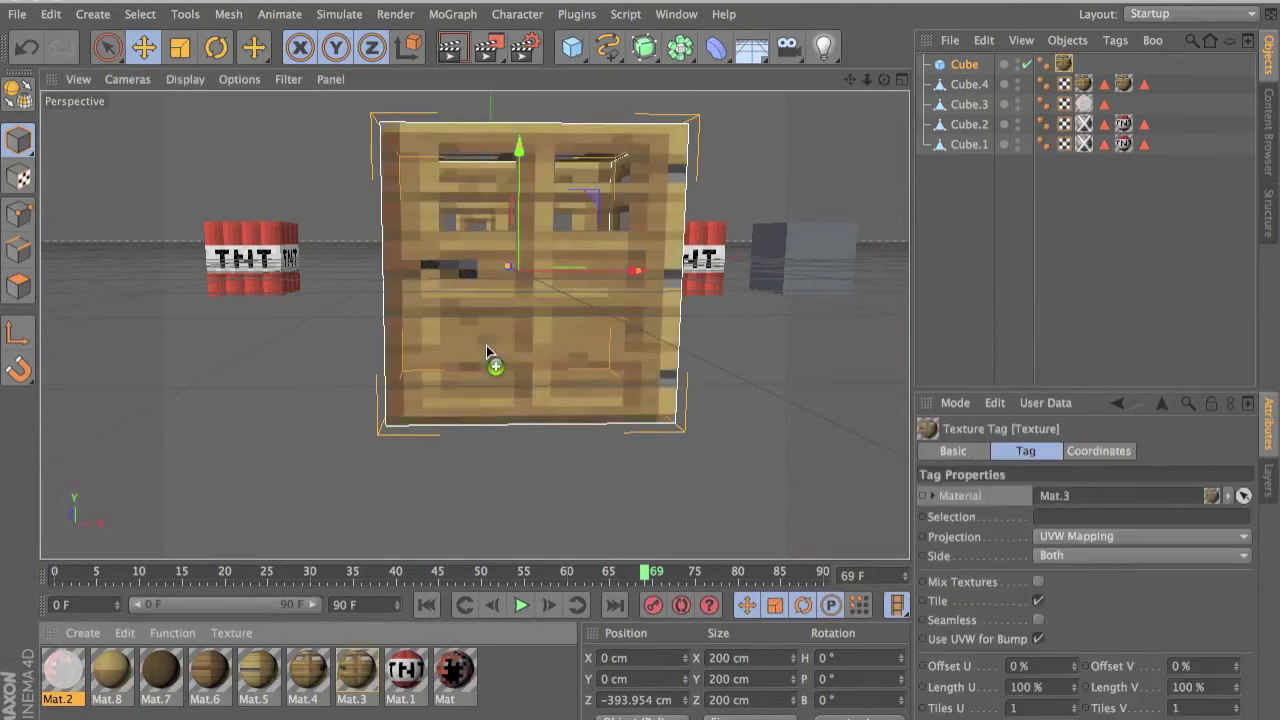
key("ctrl+z")
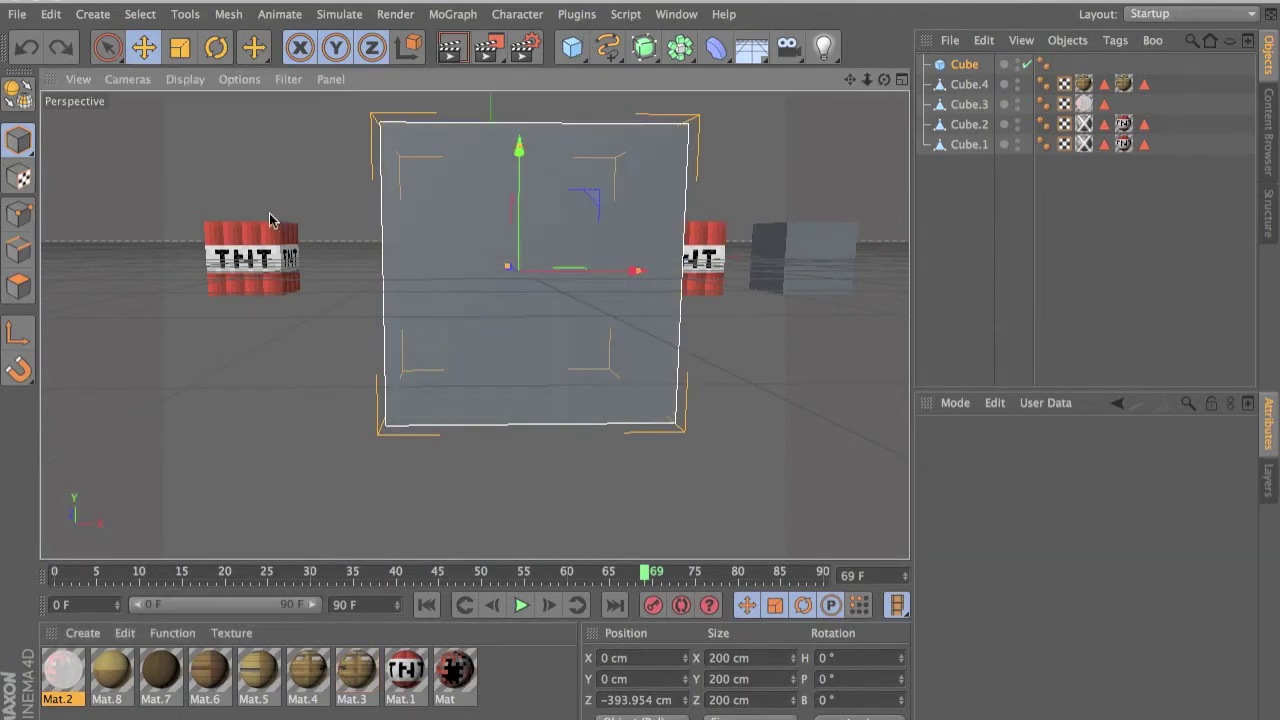
left_click(18, 94)
left_click(16, 287)
left_click(411, 281)
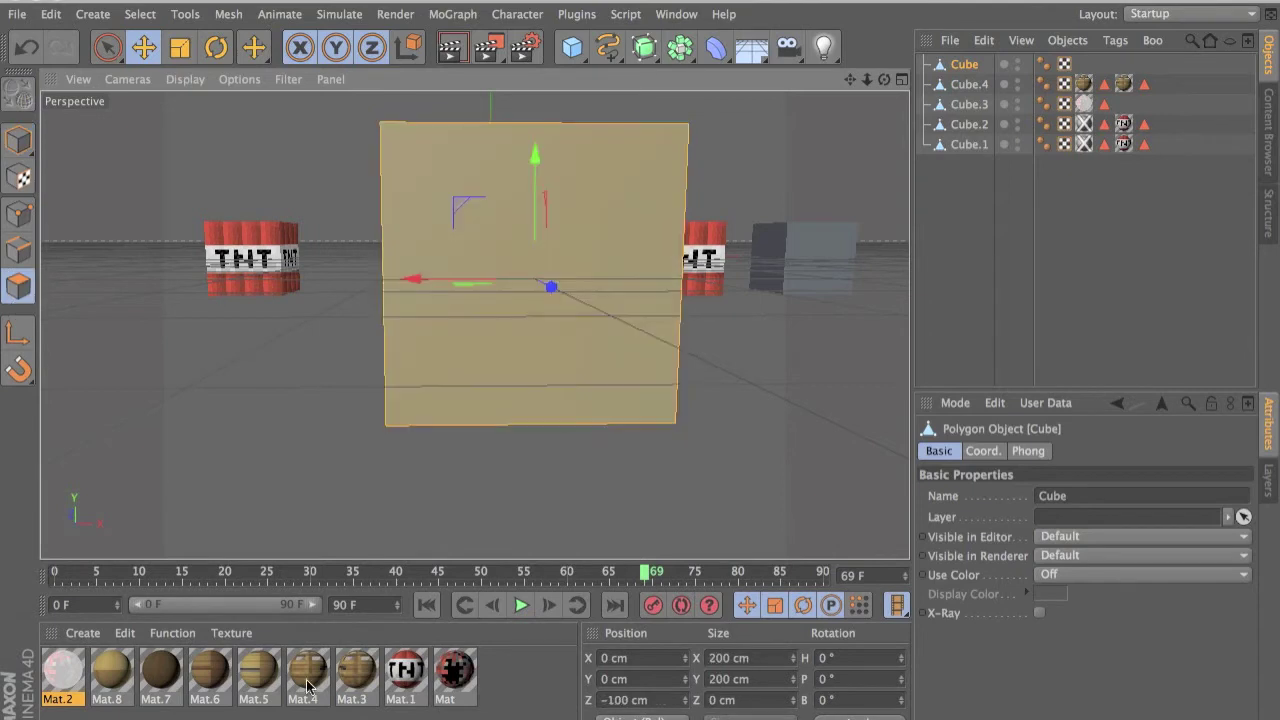
left_click_drag(352, 672, 514, 368)
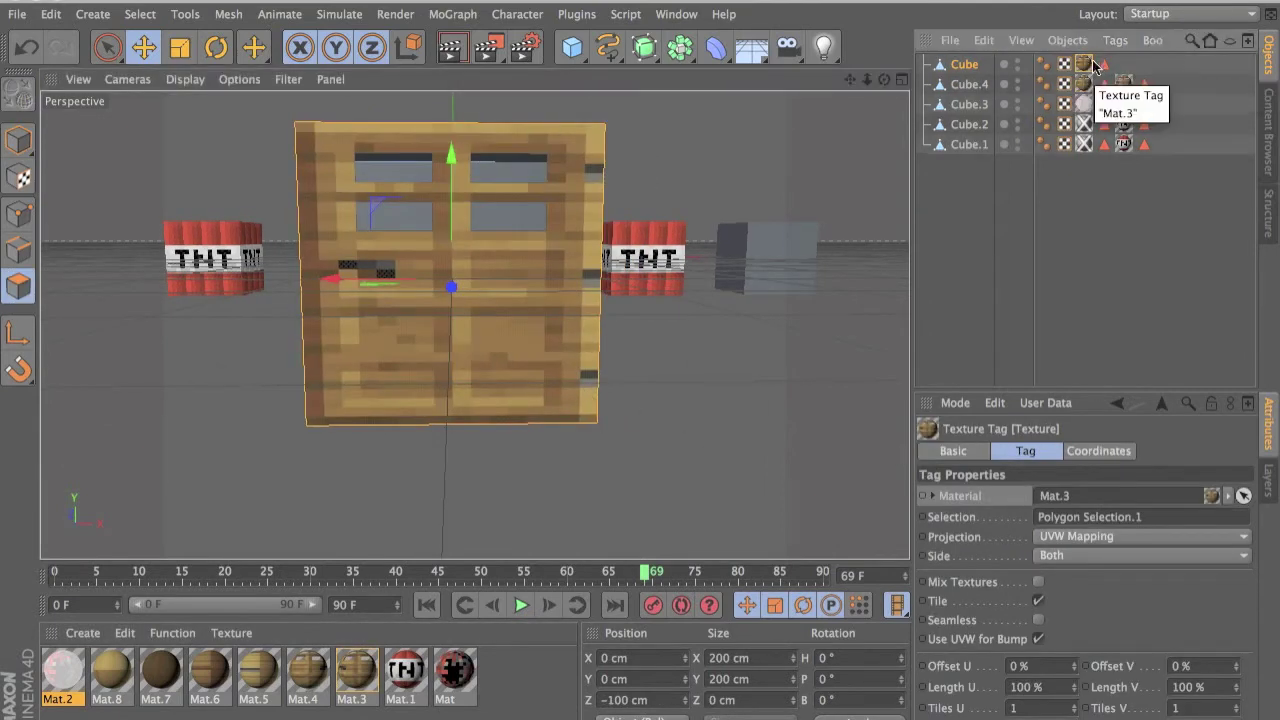
- Set the projection of the cube's Mat.3 texture to Flat and open its coordinate settings
left_click(1093, 537)
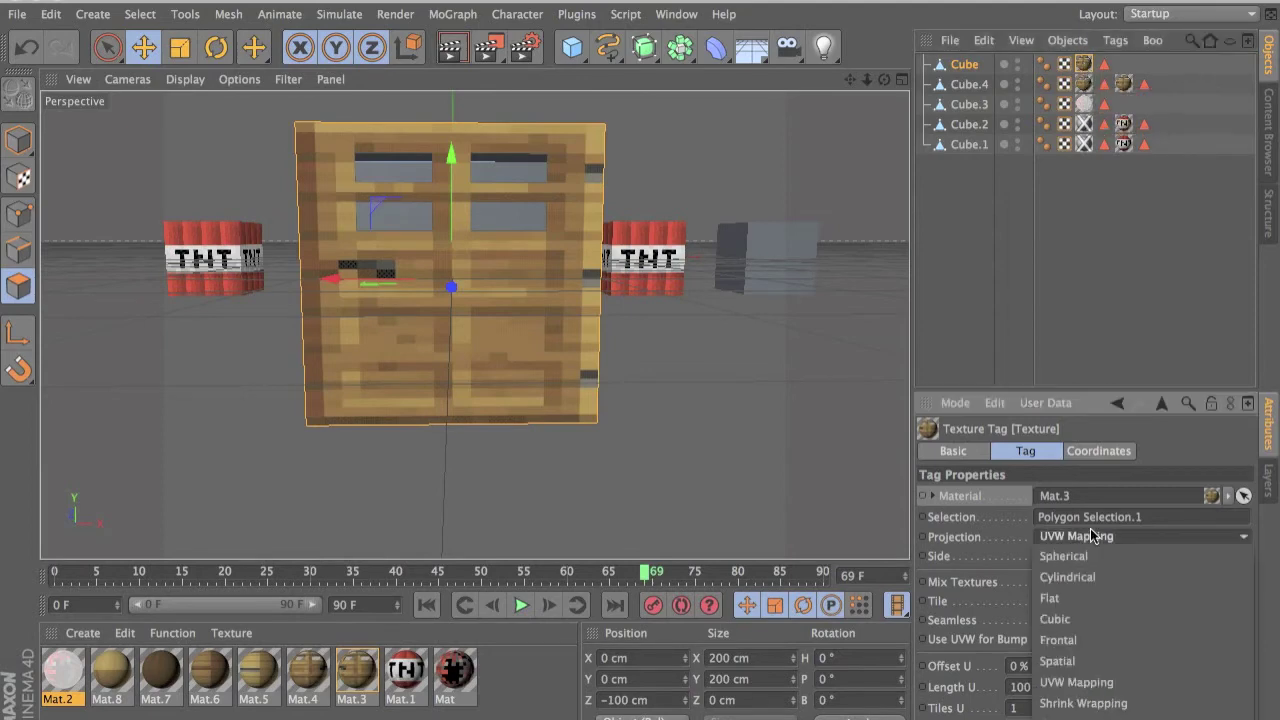
left_click(1078, 598)
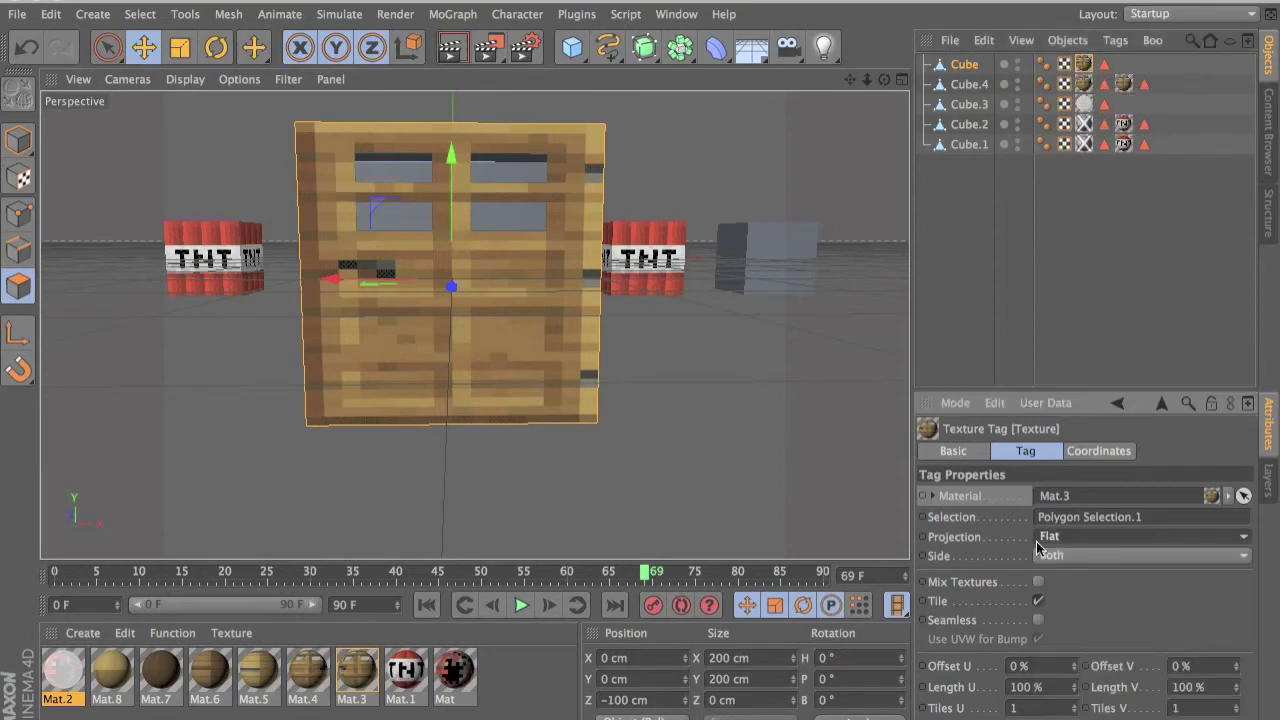
left_click(1039, 601)
left_click(1100, 450)
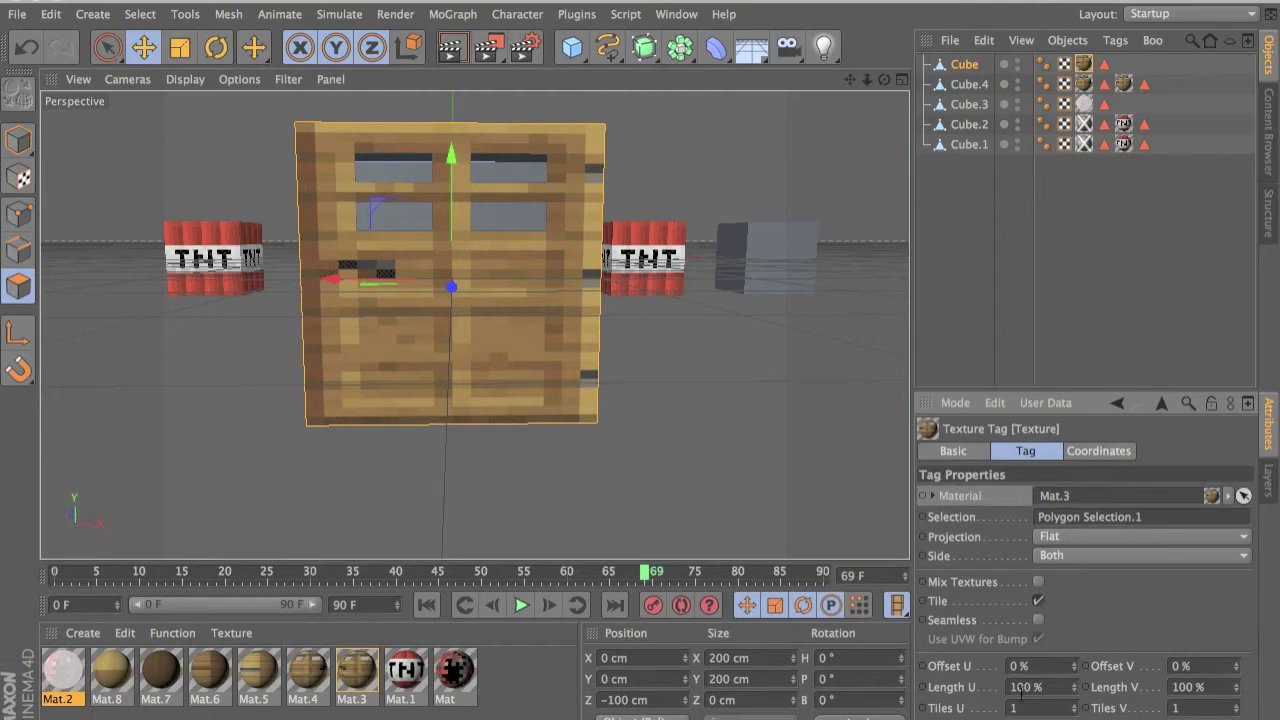
left_click(1099, 458)
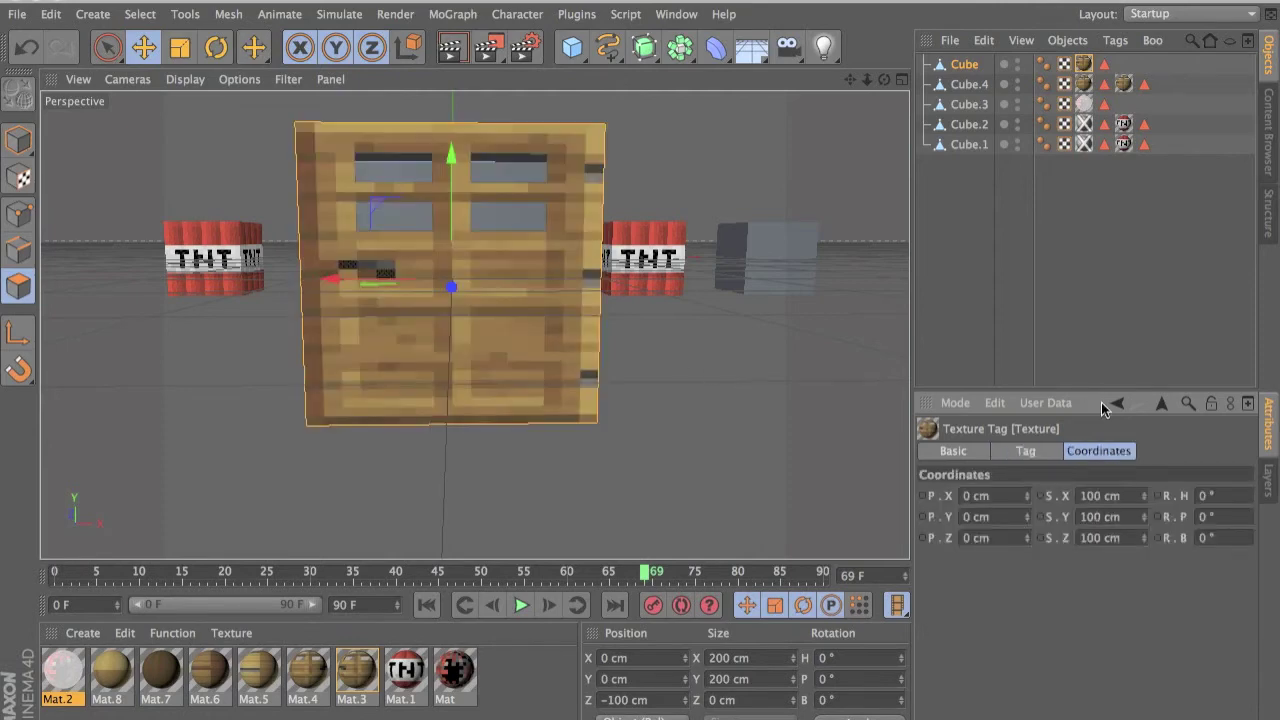
- Turn on texture editing for the new cube and shift its texture about 65 cm along negative X
left_click(534, 237)
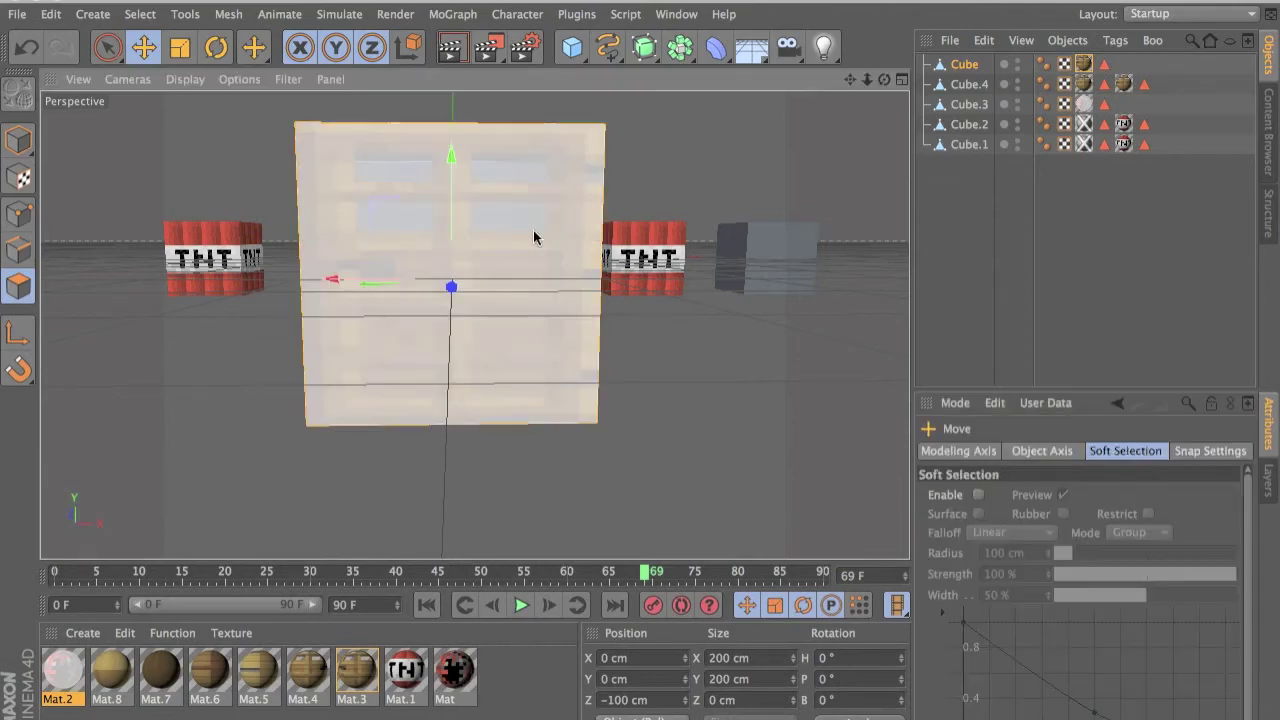
left_click(1084, 64)
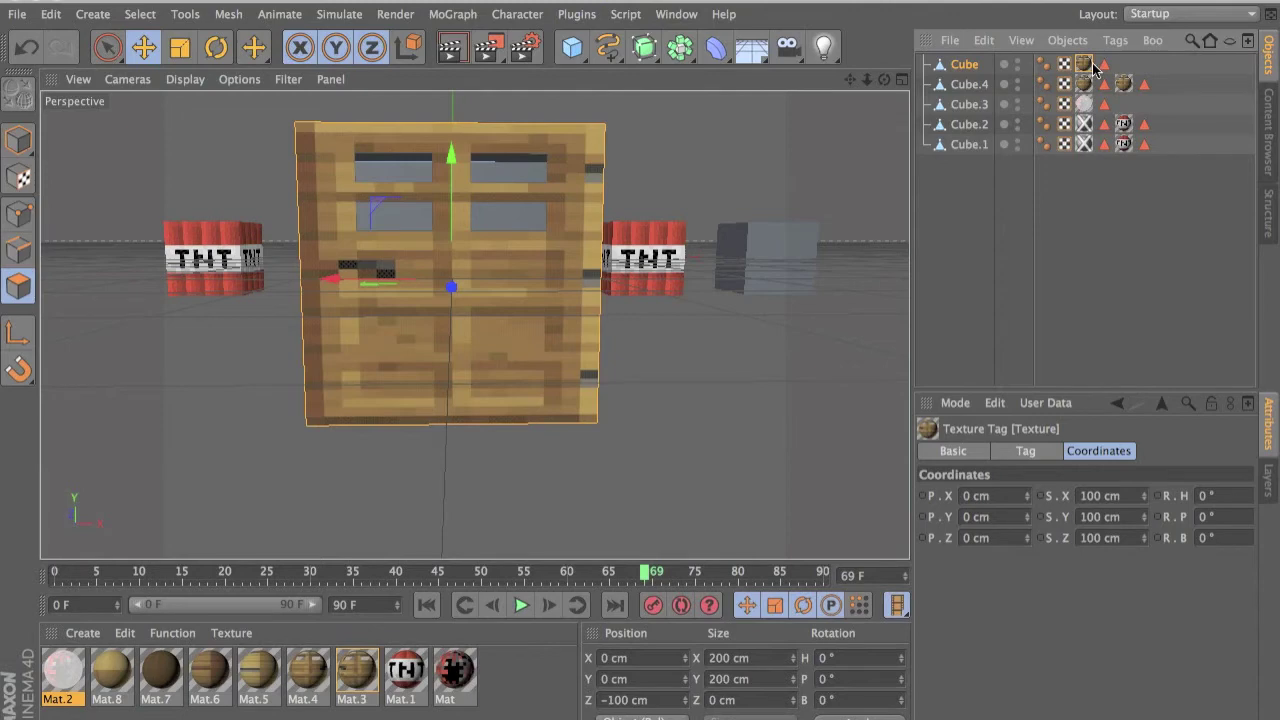
left_click(1008, 66)
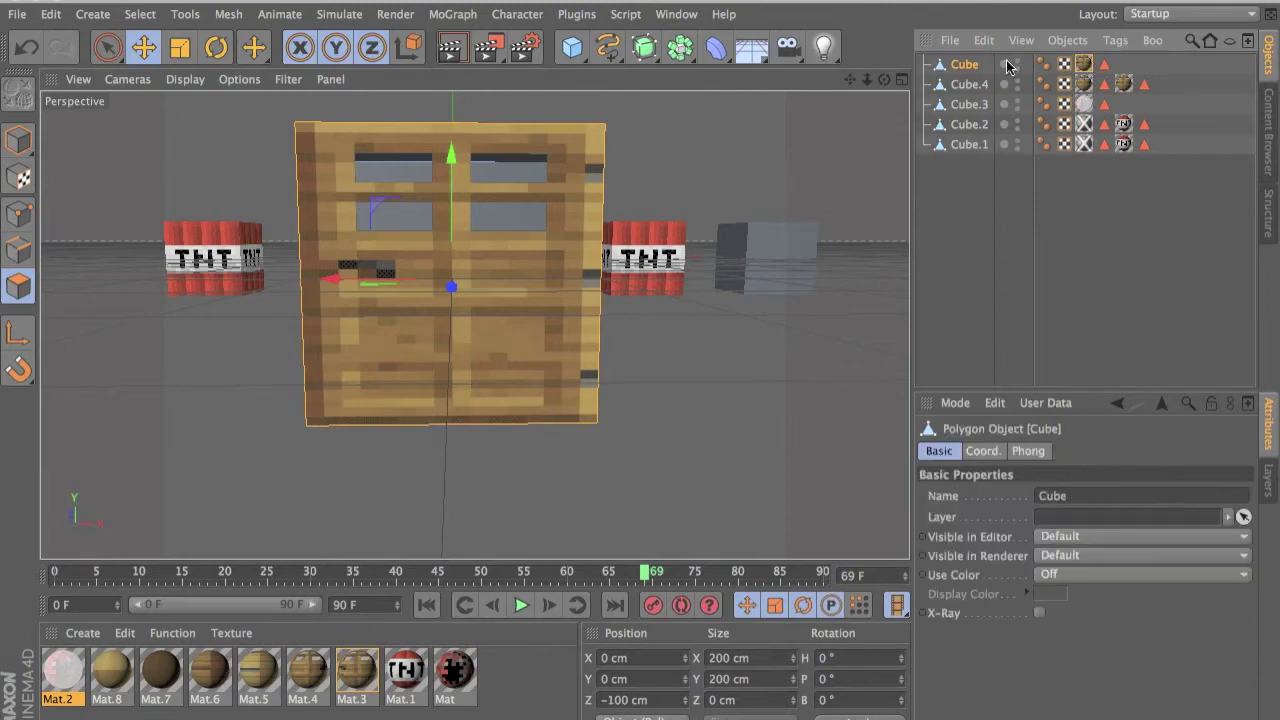
left_click(18, 177)
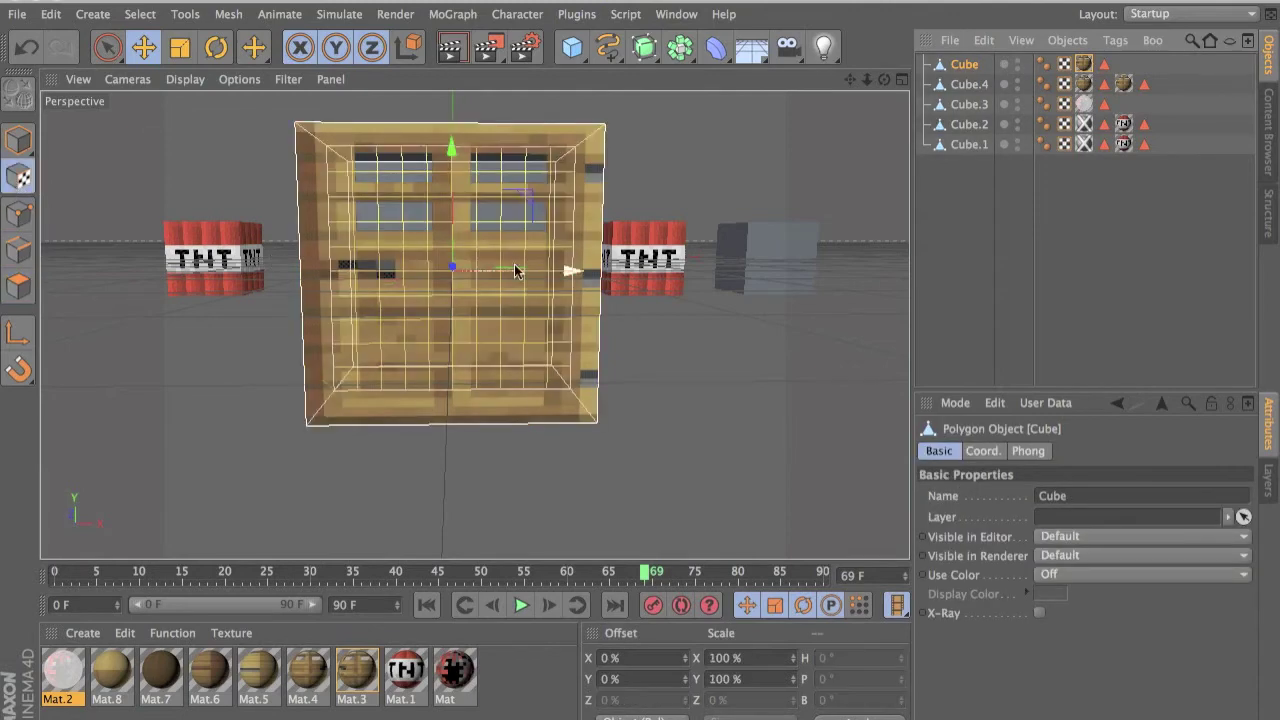
left_click_drag(519, 272, 439, 239)
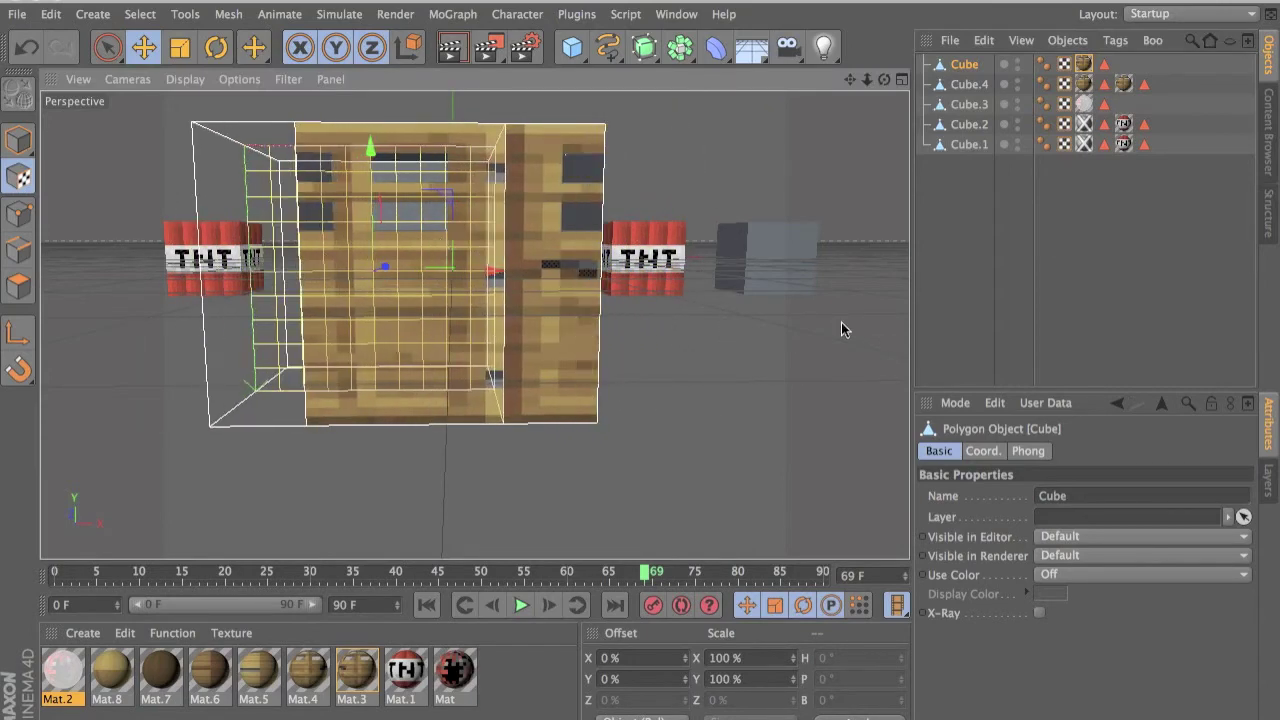
- Check the shifted texture's coordinates and turn off tiling for the cube's Mat.3 texture
left_click(982, 451)
left_click(960, 452)
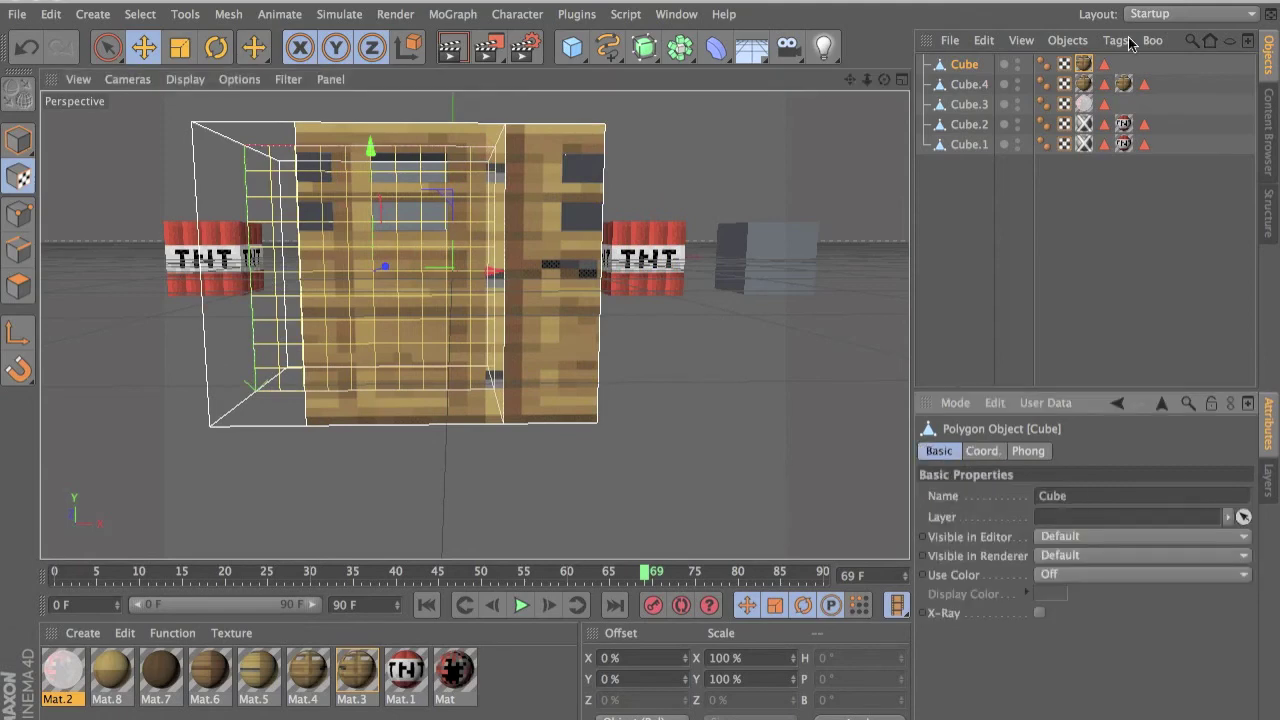
left_click(1085, 63)
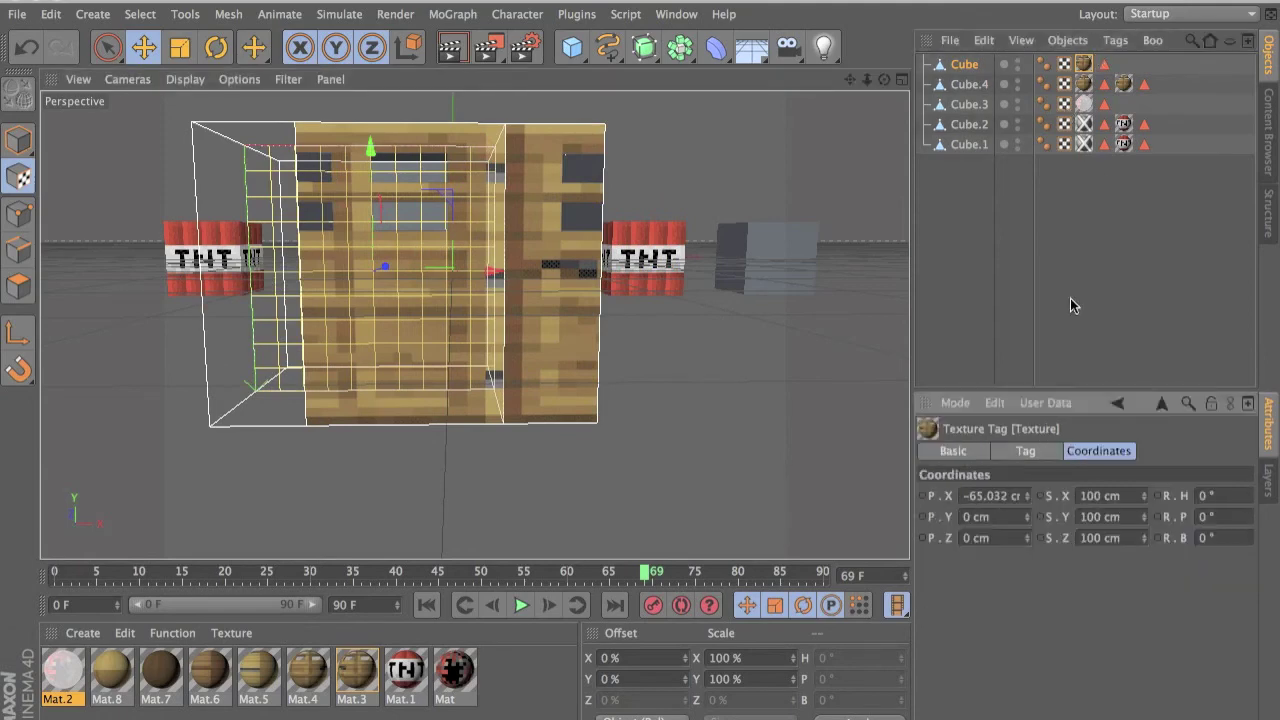
left_click(1026, 451)
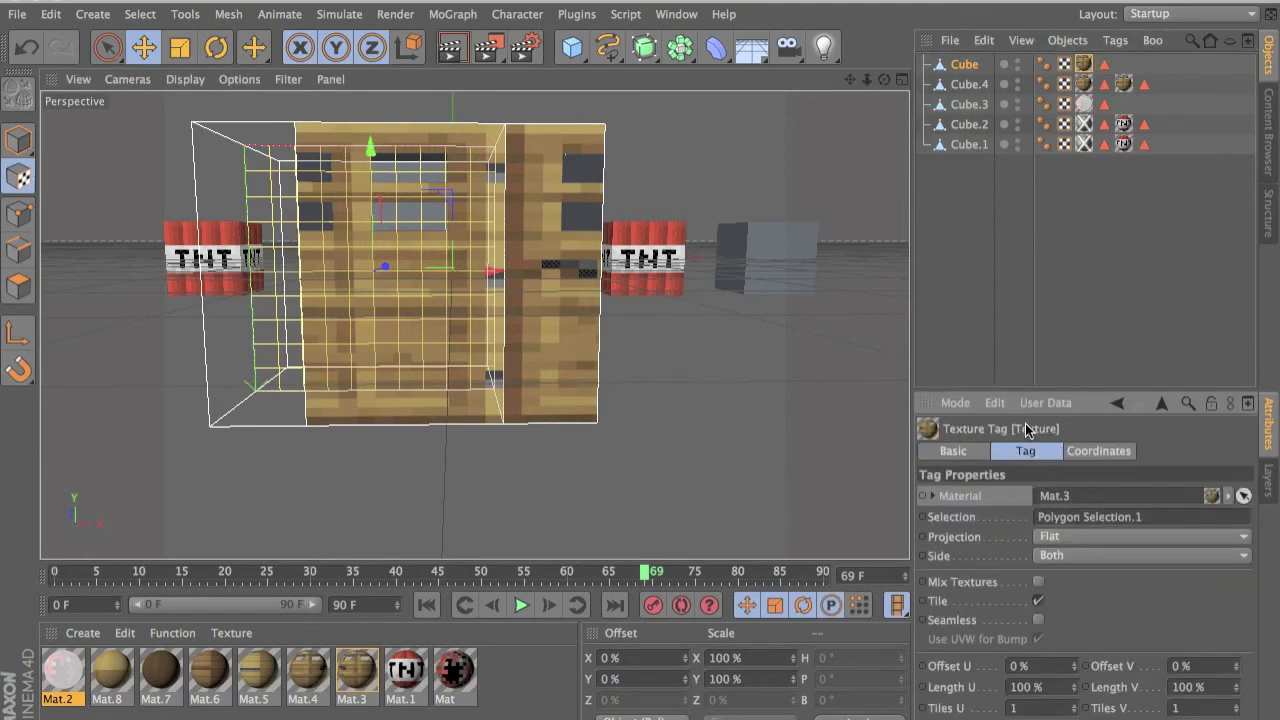
left_click(997, 534)
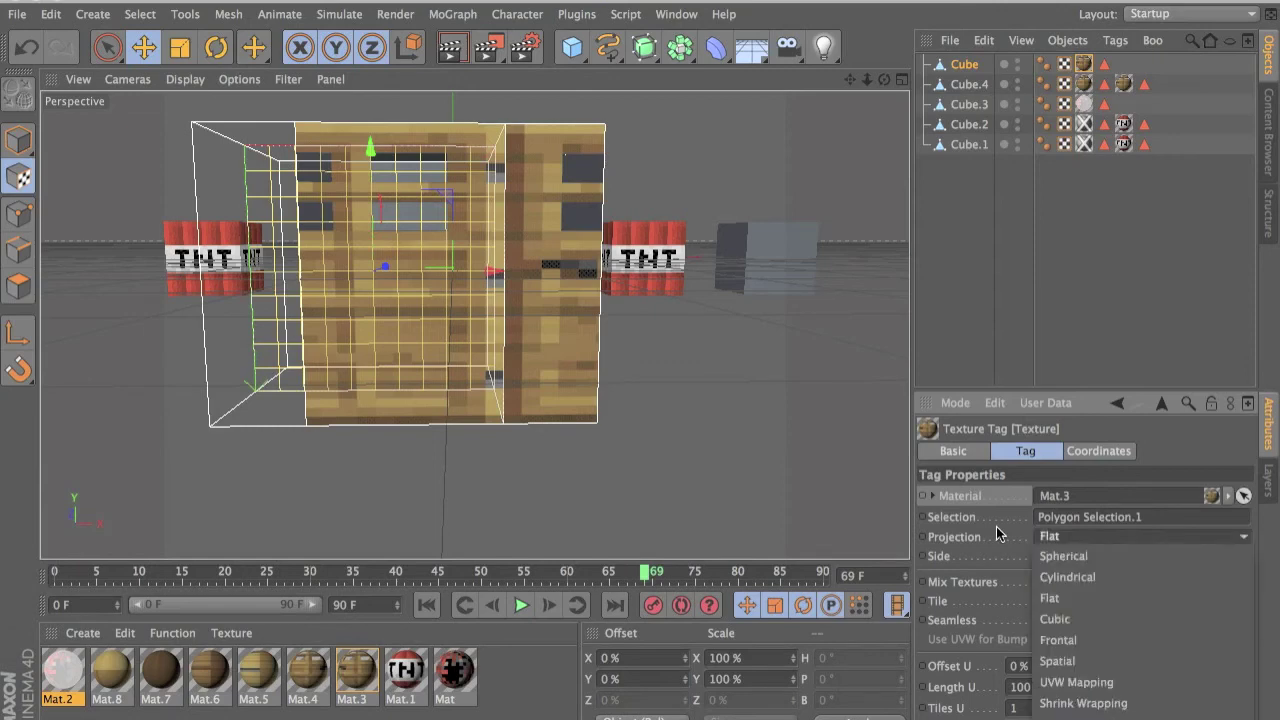
left_click(997, 534)
left_click(1038, 600)
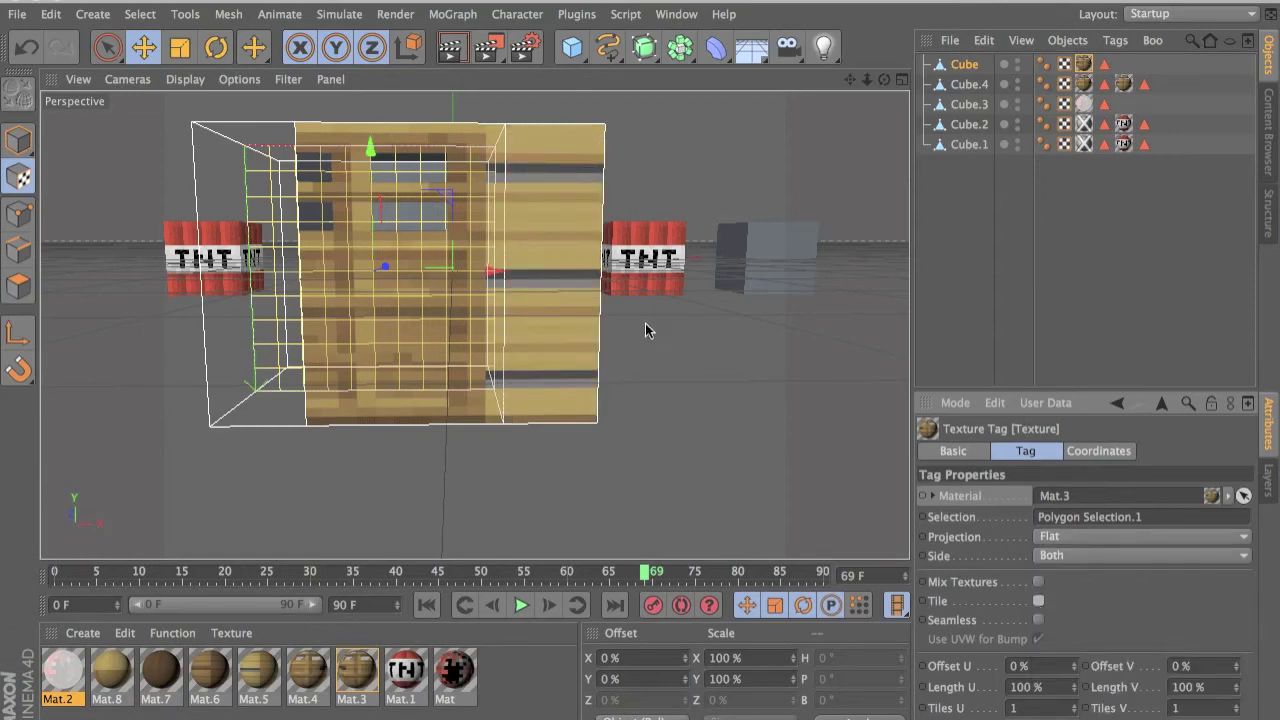
- Slide the texture back along X over the cube's front face and try rotating it, undoing the rotation
left_click_drag(458, 271, 351, 245)
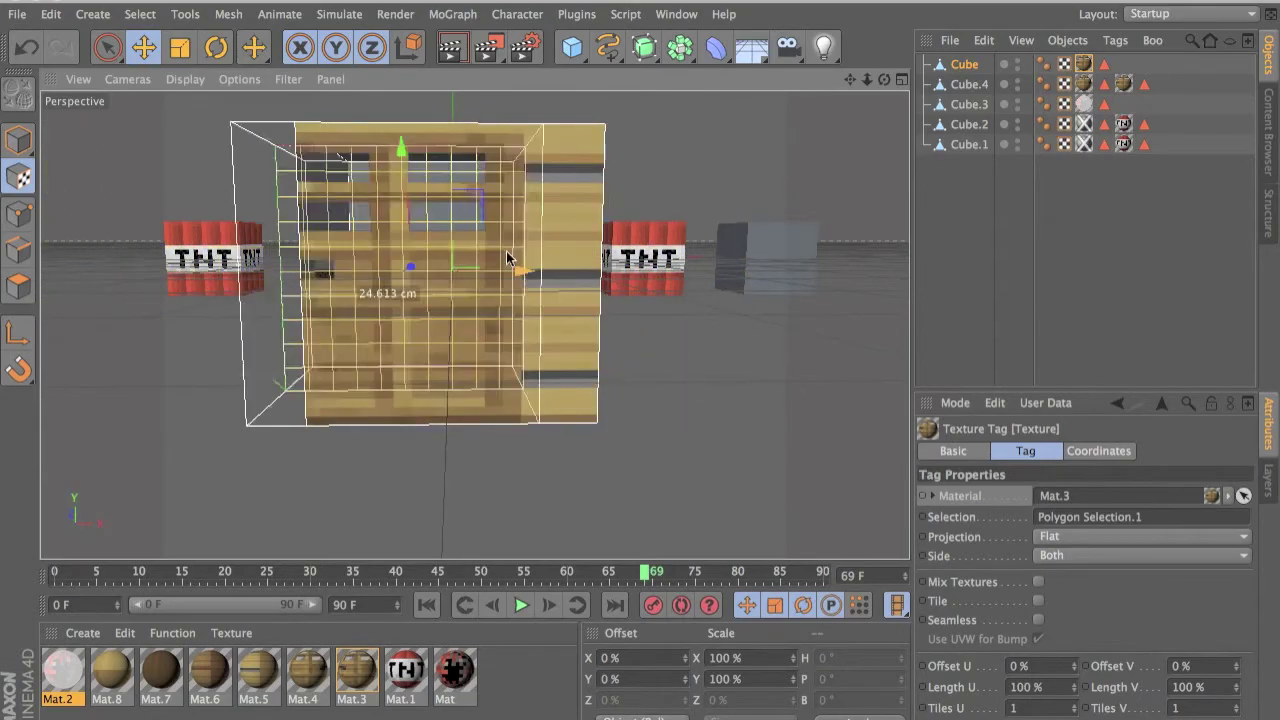
left_click_drag(508, 258, 543, 280)
key("e")
key("r")
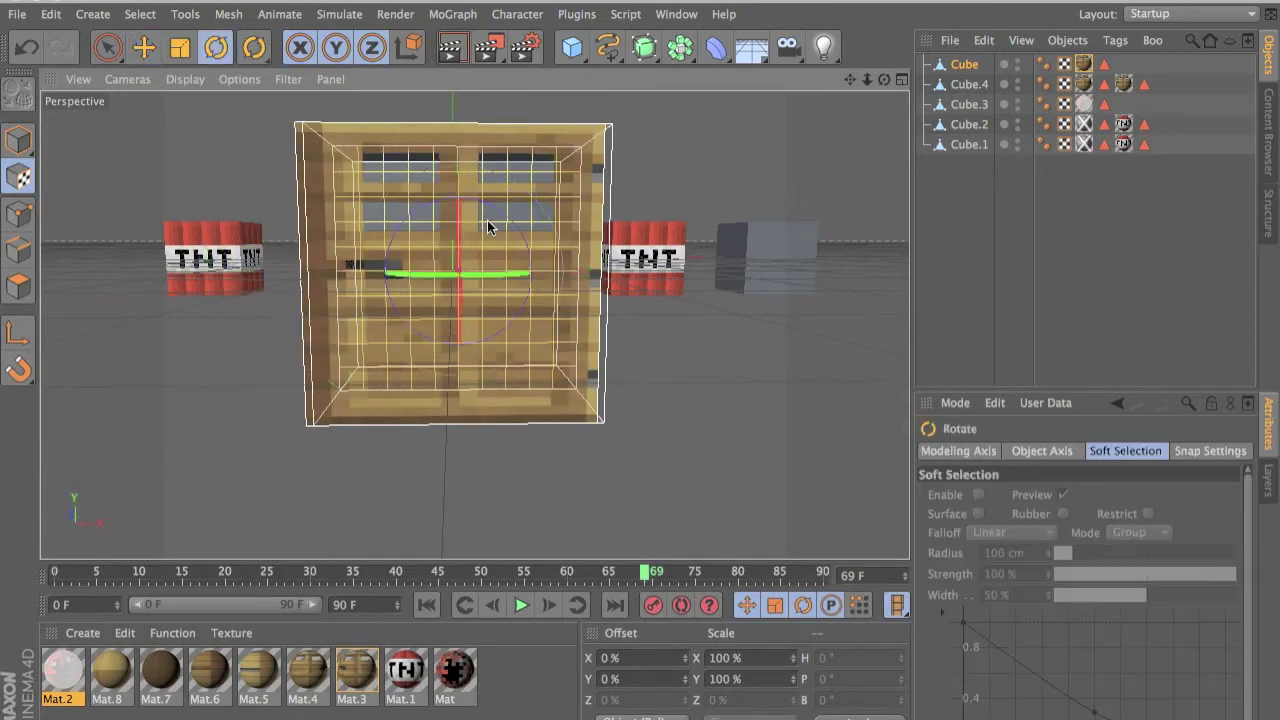
key("e")
mouse_move(528, 242)
left_mouse_down()
mouse_move(530, 310)
mouse_move(455, 350)
mouse_move(390, 305)
mouse_move(423, 250)
mouse_move(537, 220)
left_mouse_up()
left_click_drag(500, 274, 447, 283)
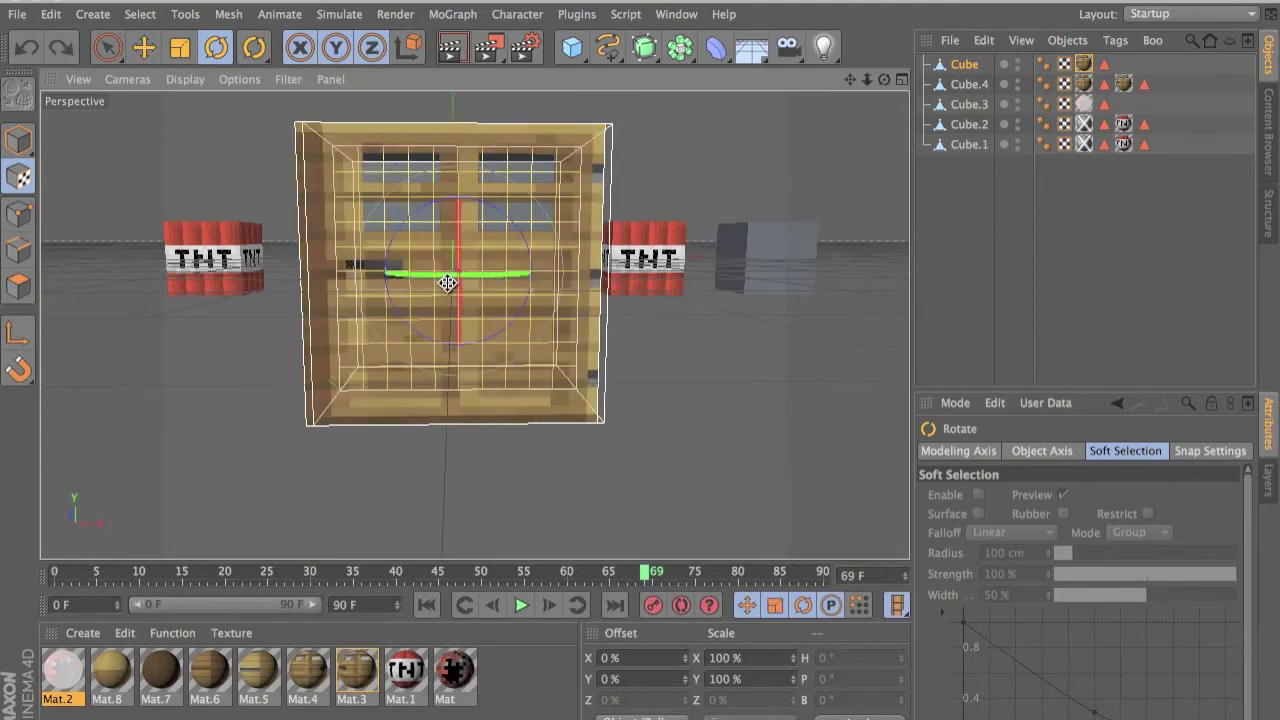
- Set the Mat.3 texture's Length U to 3 % and return to editing the whole cube
left_click(1084, 64)
left_click(1078, 537)
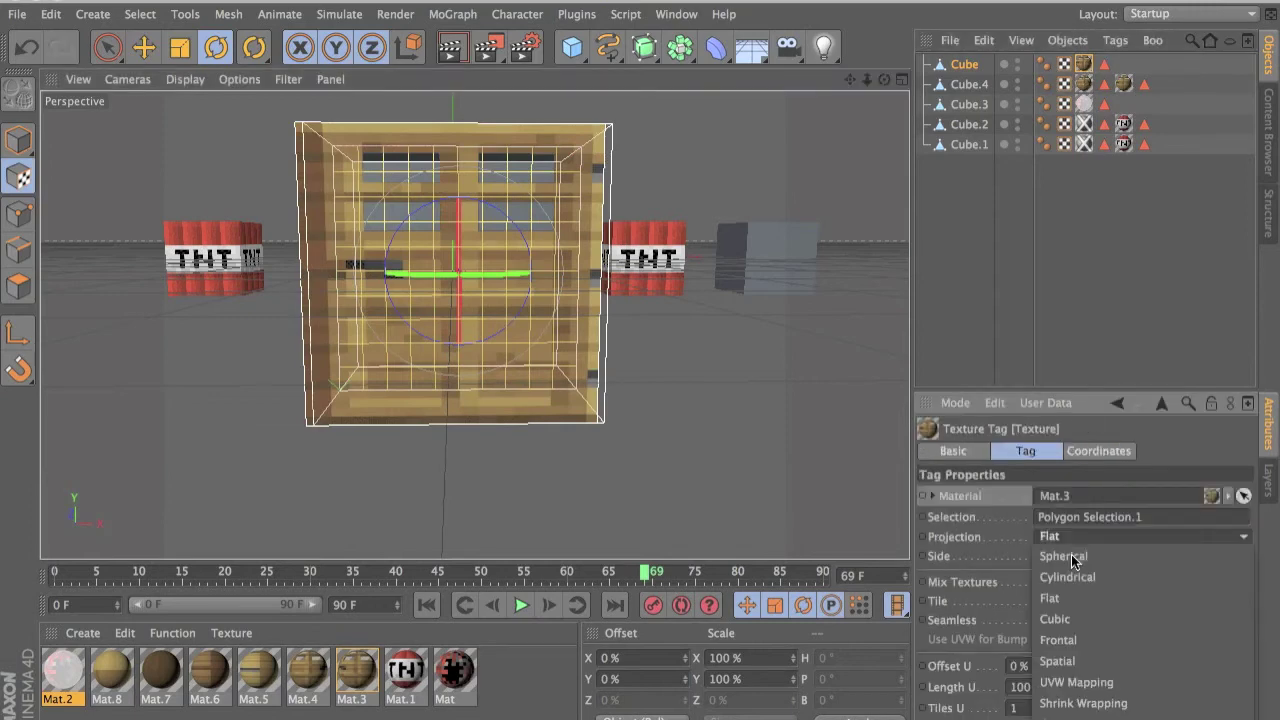
left_click(1071, 555)
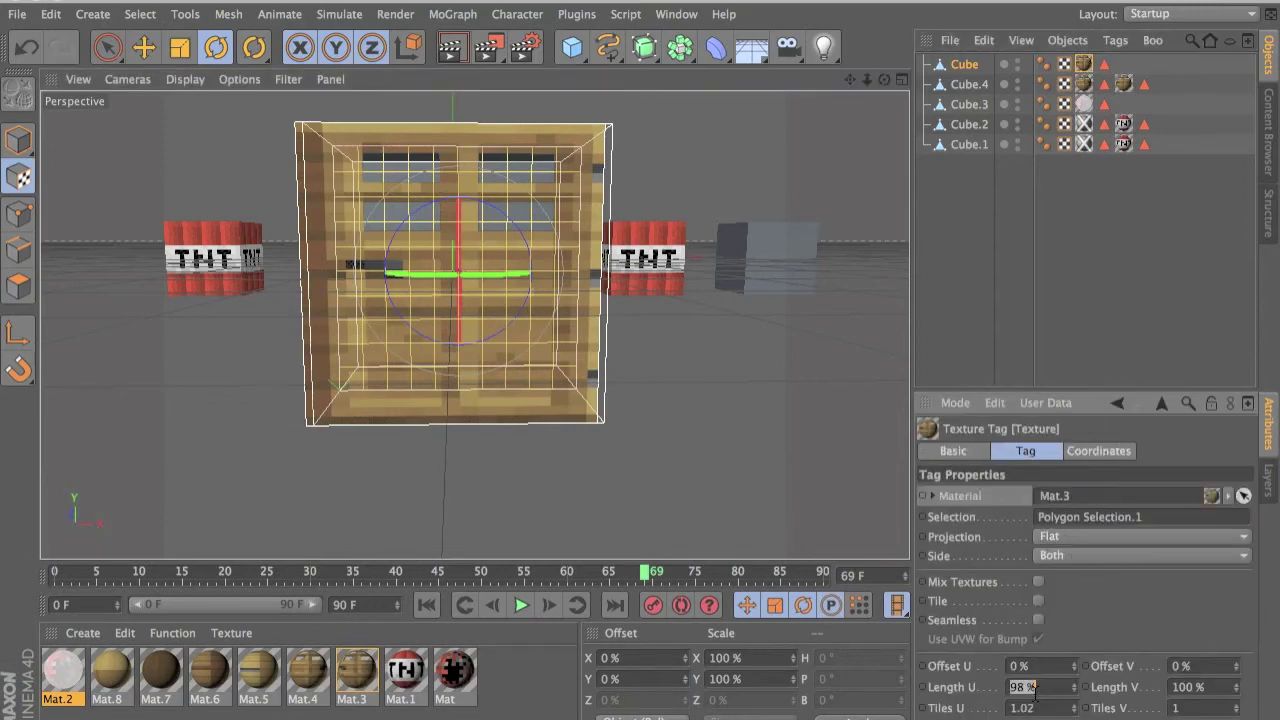
type("63")
key("Return")
scroll(1035, 689, "down", 5)
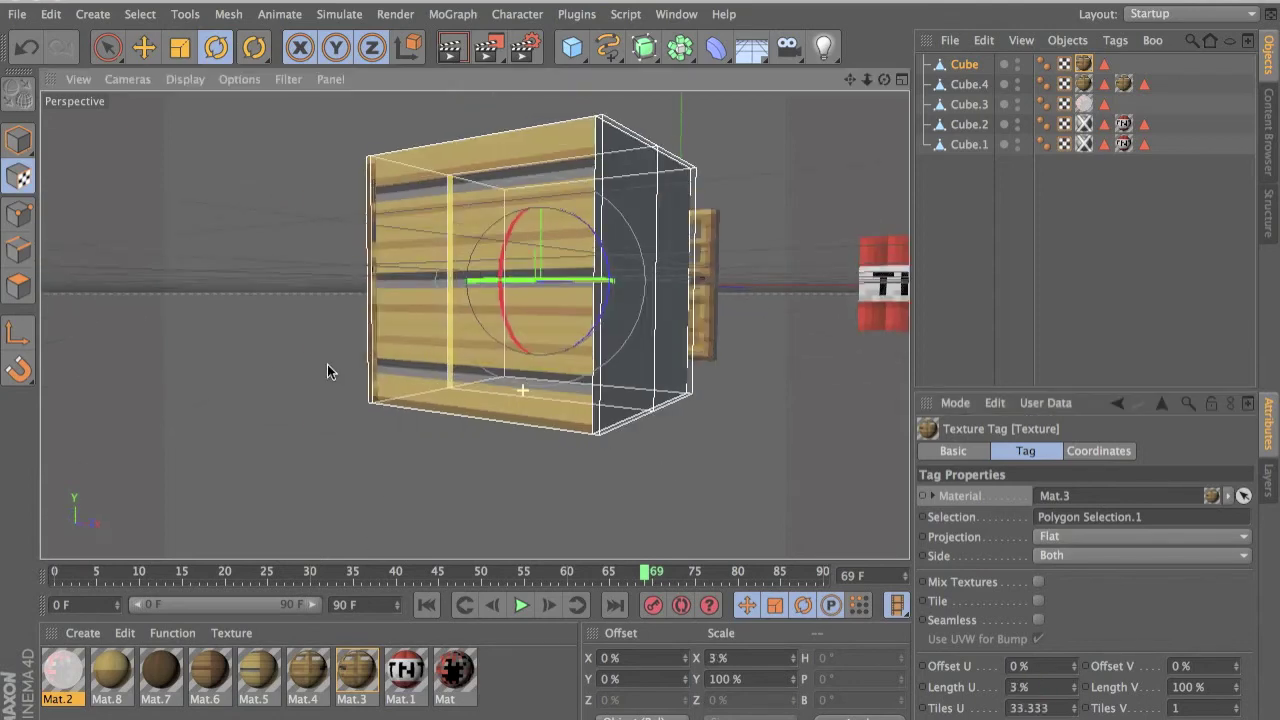
left_click_drag(327, 364, 541, 316, "alt")
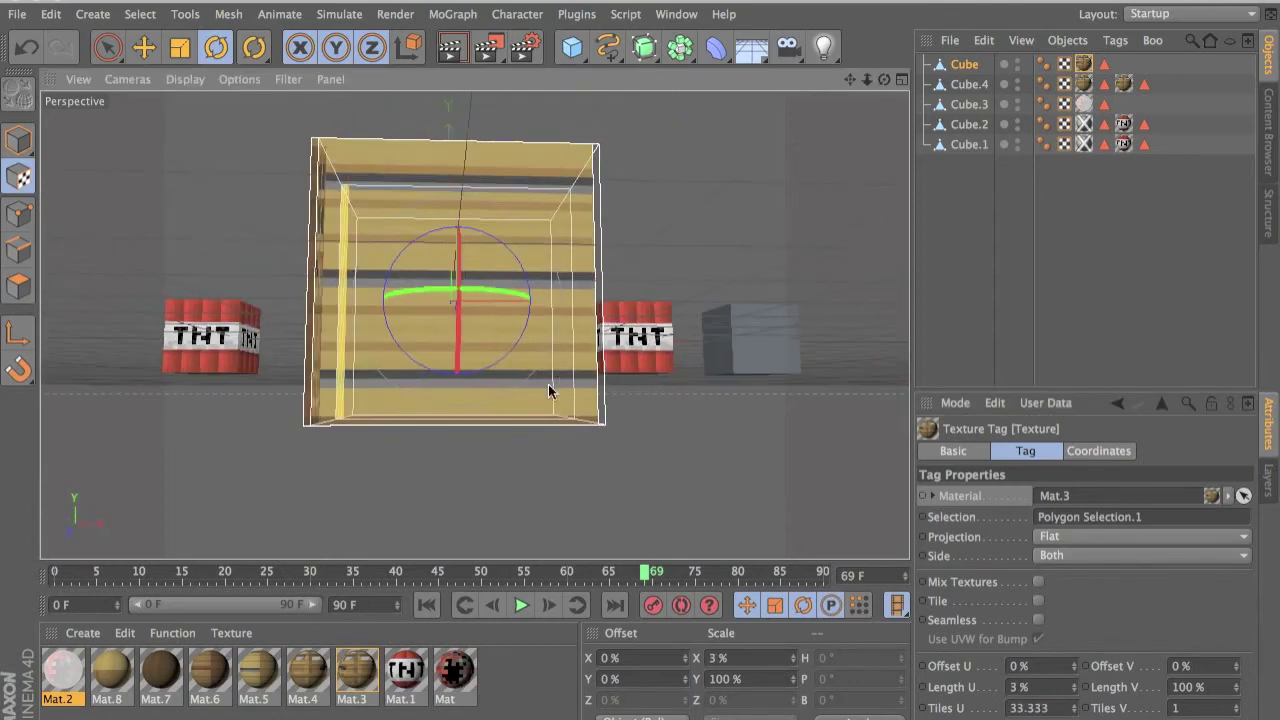
left_click_drag(548, 390, 215, 228, "alt")
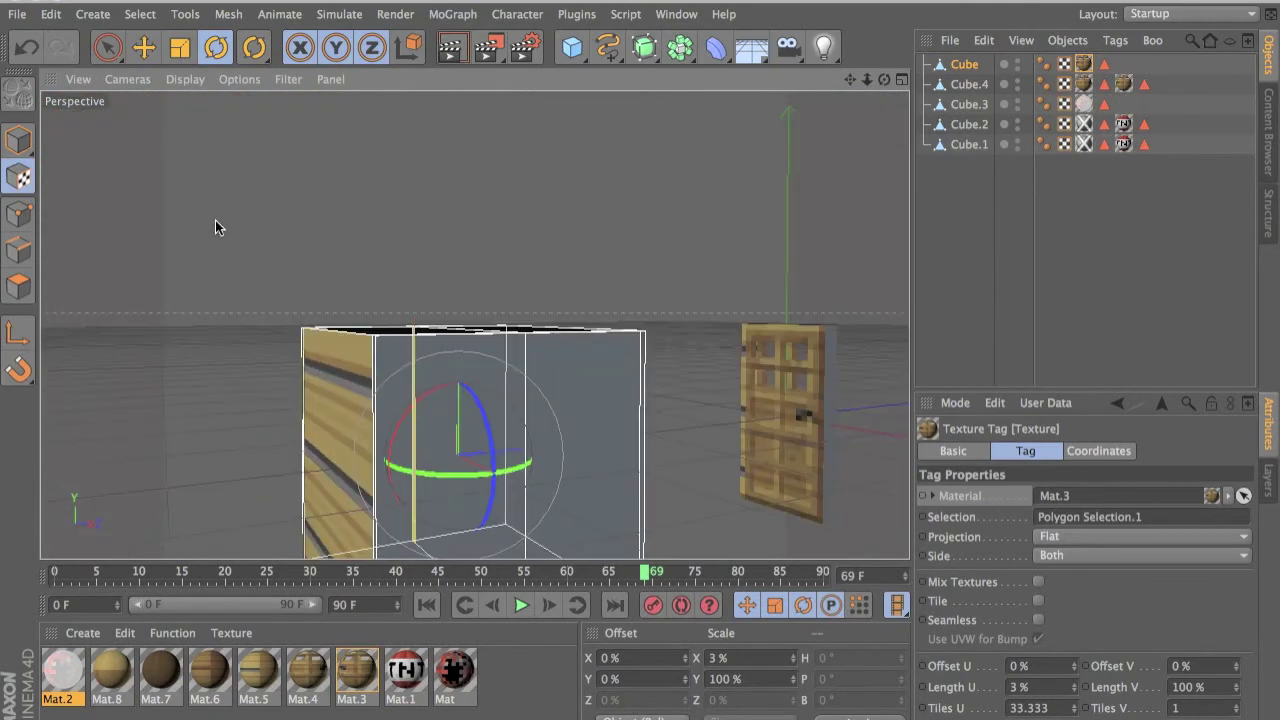
left_click_drag(313, 320, 333, 288, "alt")
left_click(18, 140)
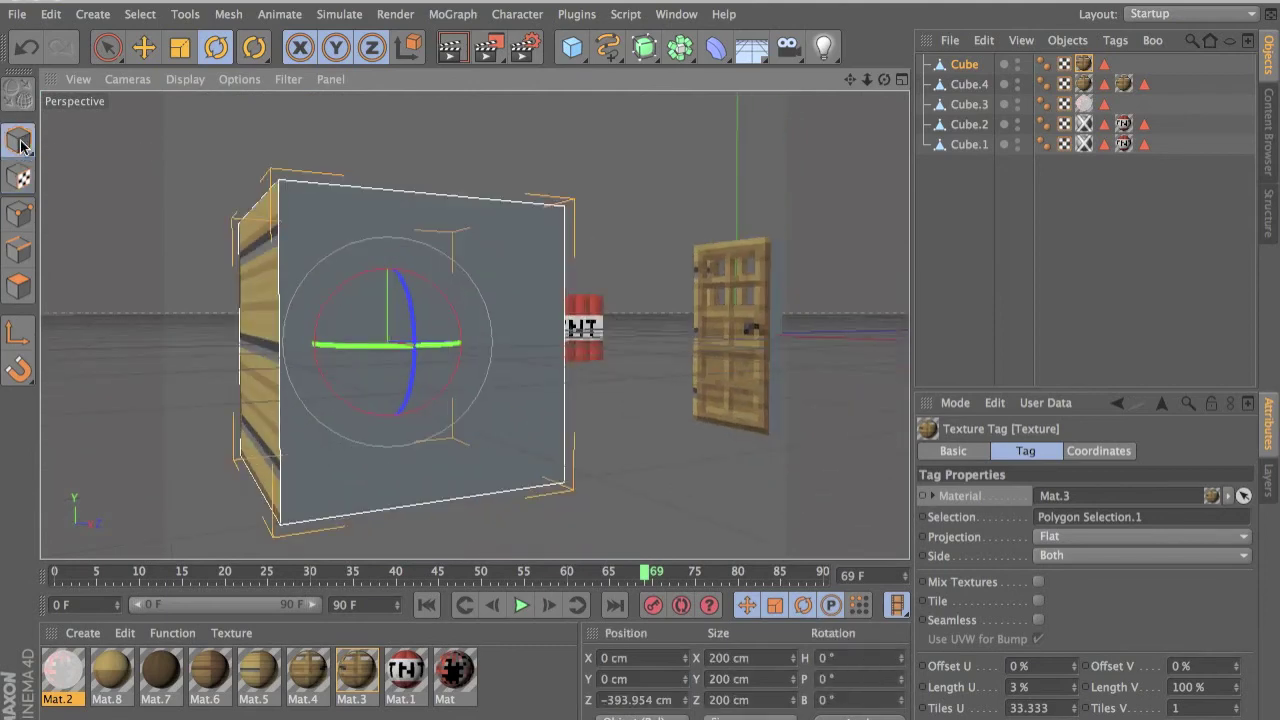
- Try rotating the whole cube about its axes, undoing each rotation
left_click_drag(520, 440, 568, 425, "alt")
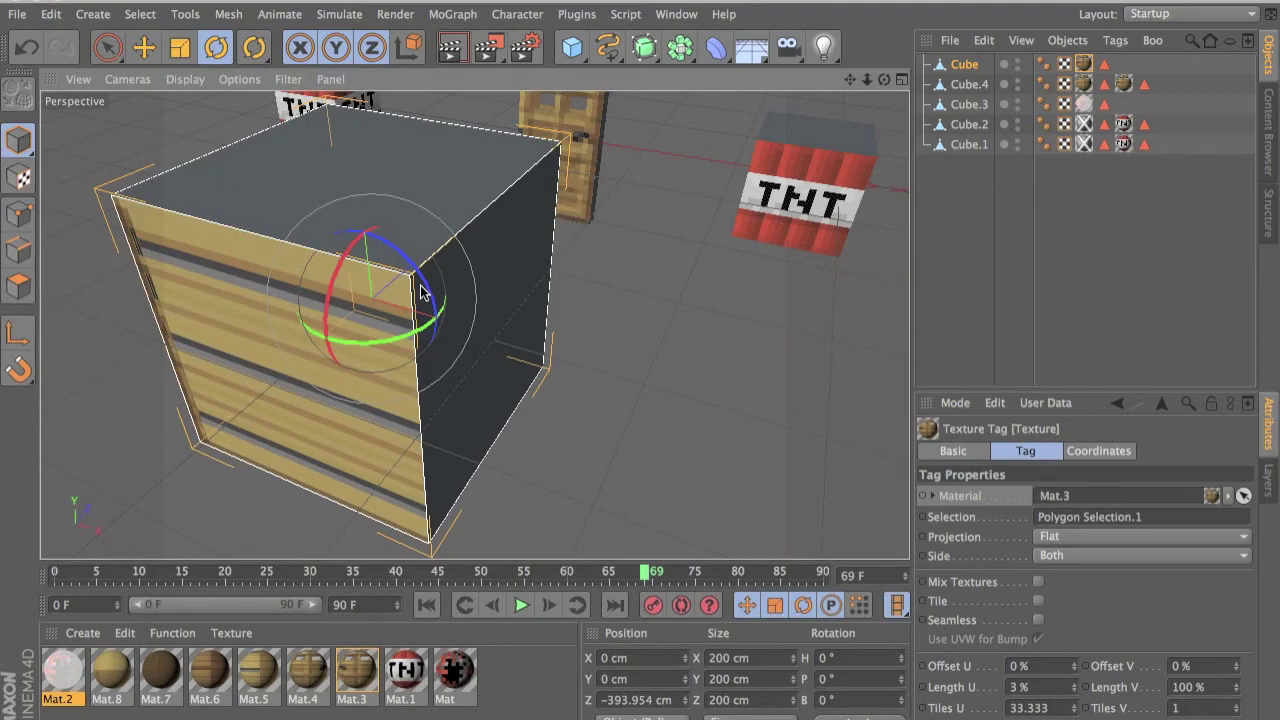
left_click_drag(421, 291, 354, 218)
key("super+z")
left_click_drag(362, 262, 434, 404, "alt")
left_click_drag(269, 212, 258, 264)
key("super+z")
left_click_drag(406, 334, 177, 252, "alt")
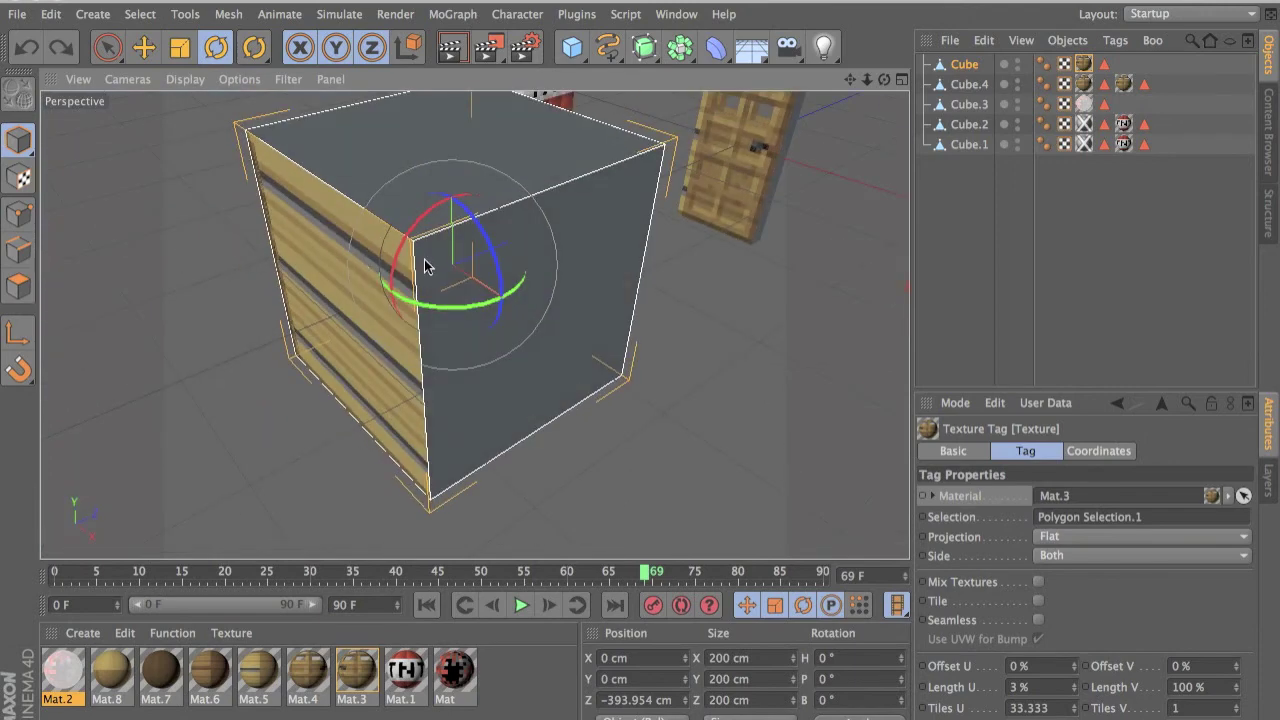
left_click_drag(419, 228, 477, 117)
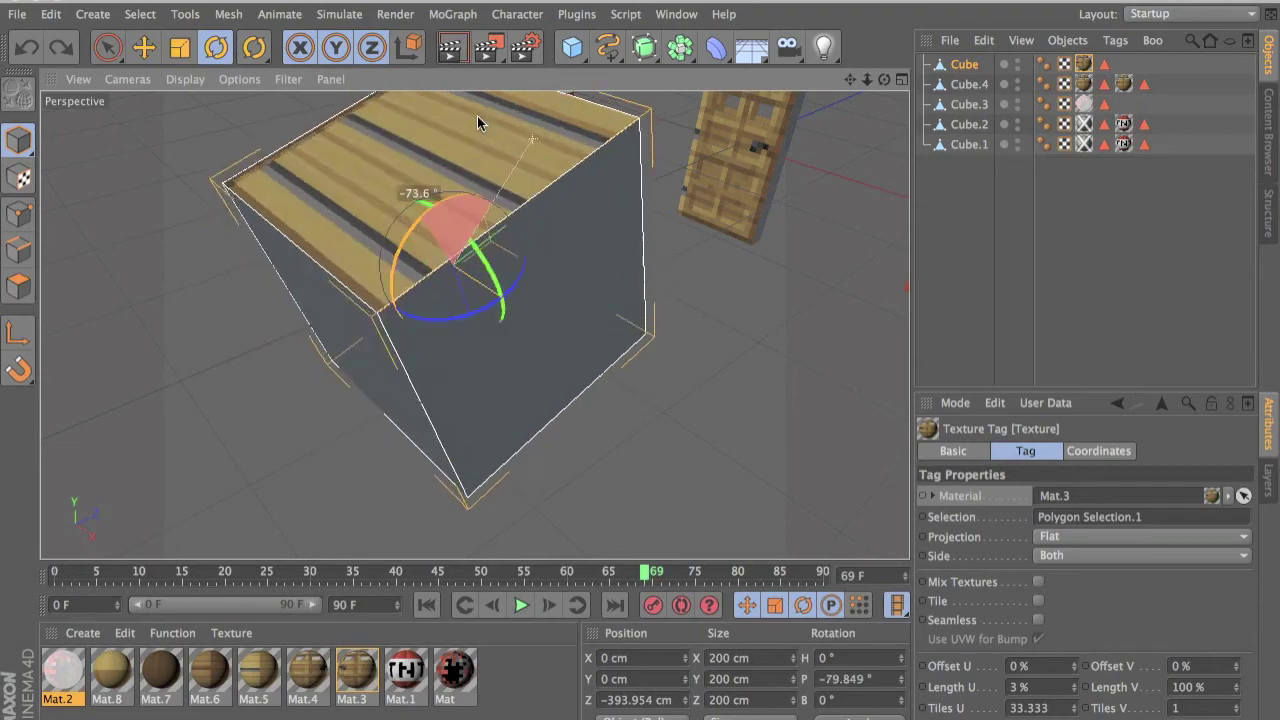
key("super+z")
- Examine the cube's blank sides and its textured front face from several angles
left_click_drag(429, 293, 365, 294, "alt")
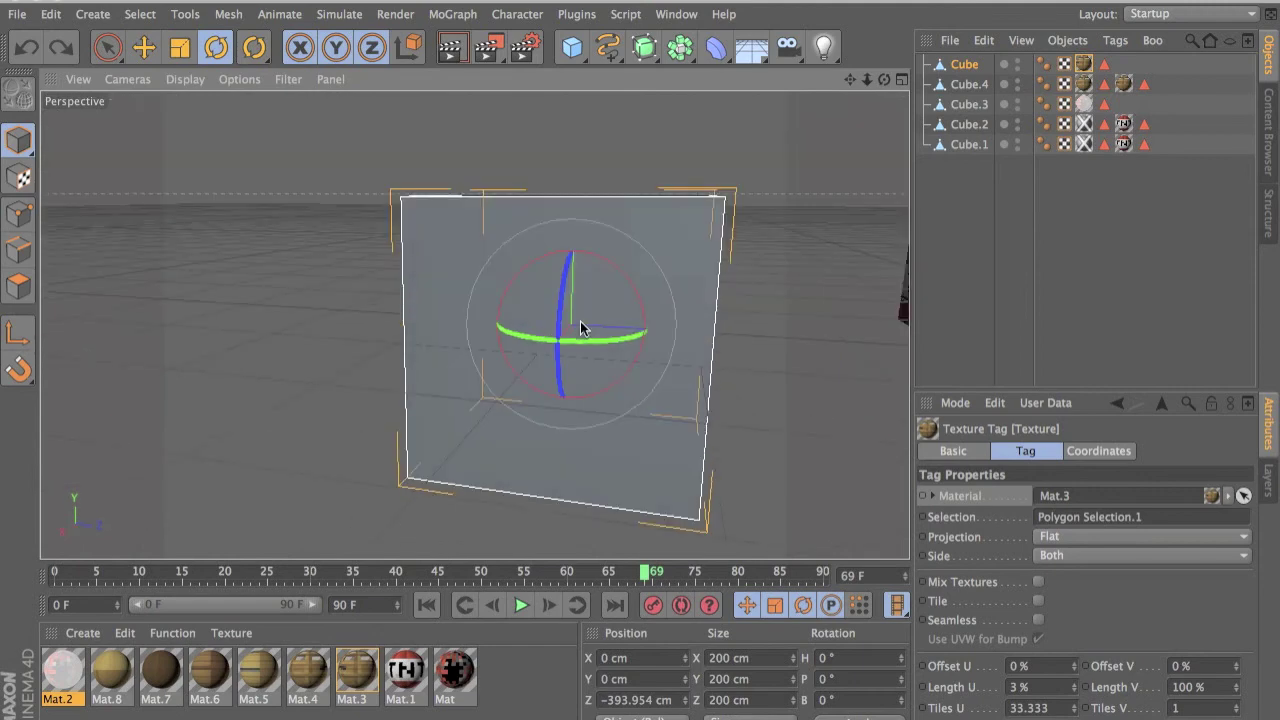
left_click_drag(580, 328, 624, 286, "alt")
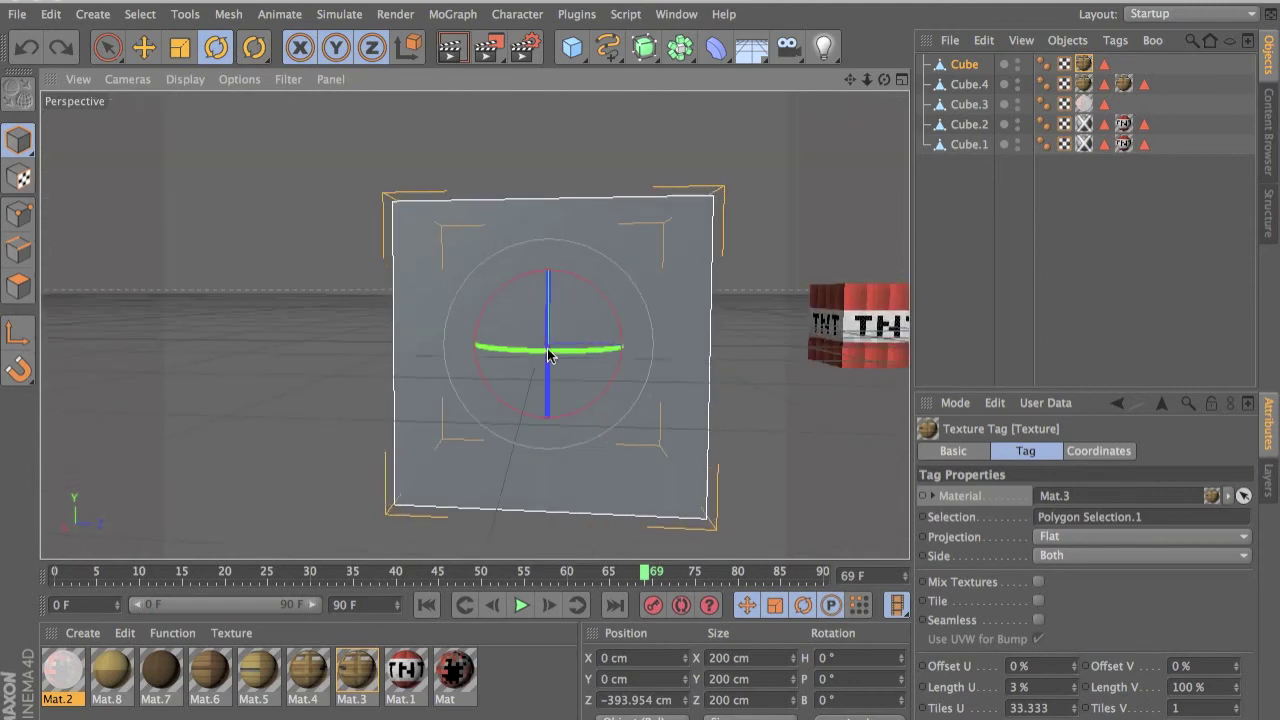
left_click_drag(548, 355, 261, 392, "alt")
scroll(534, 384, "down", 4)
middle_click_drag(570, 400, 468, 390, "alt")
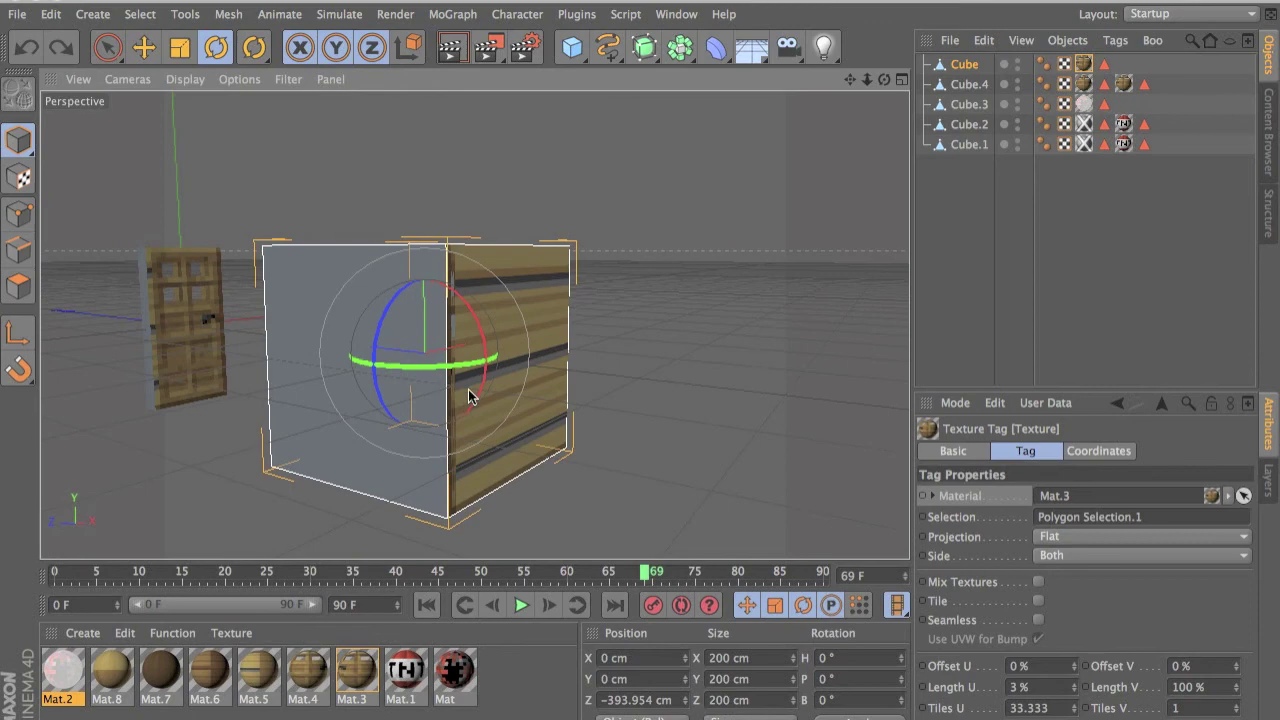
left_click_drag(421, 345, 215, 350, "alt")
left_click_drag(491, 358, 445, 335, "alt")
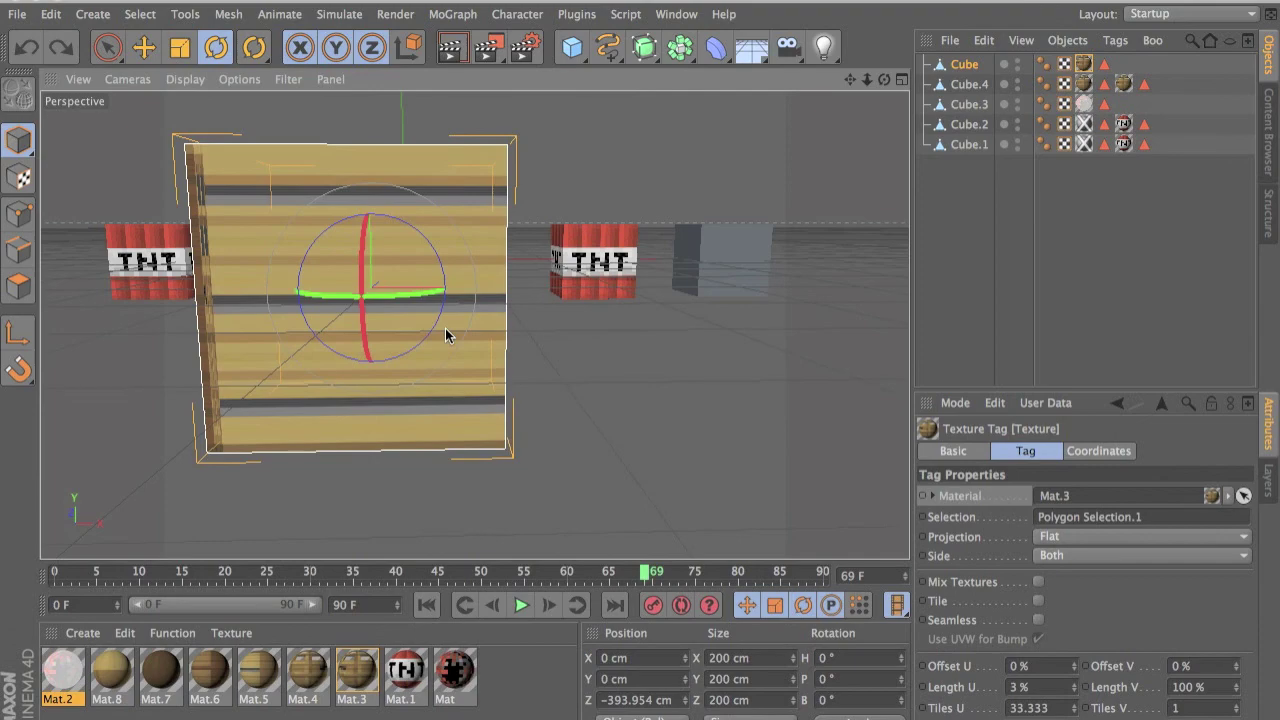